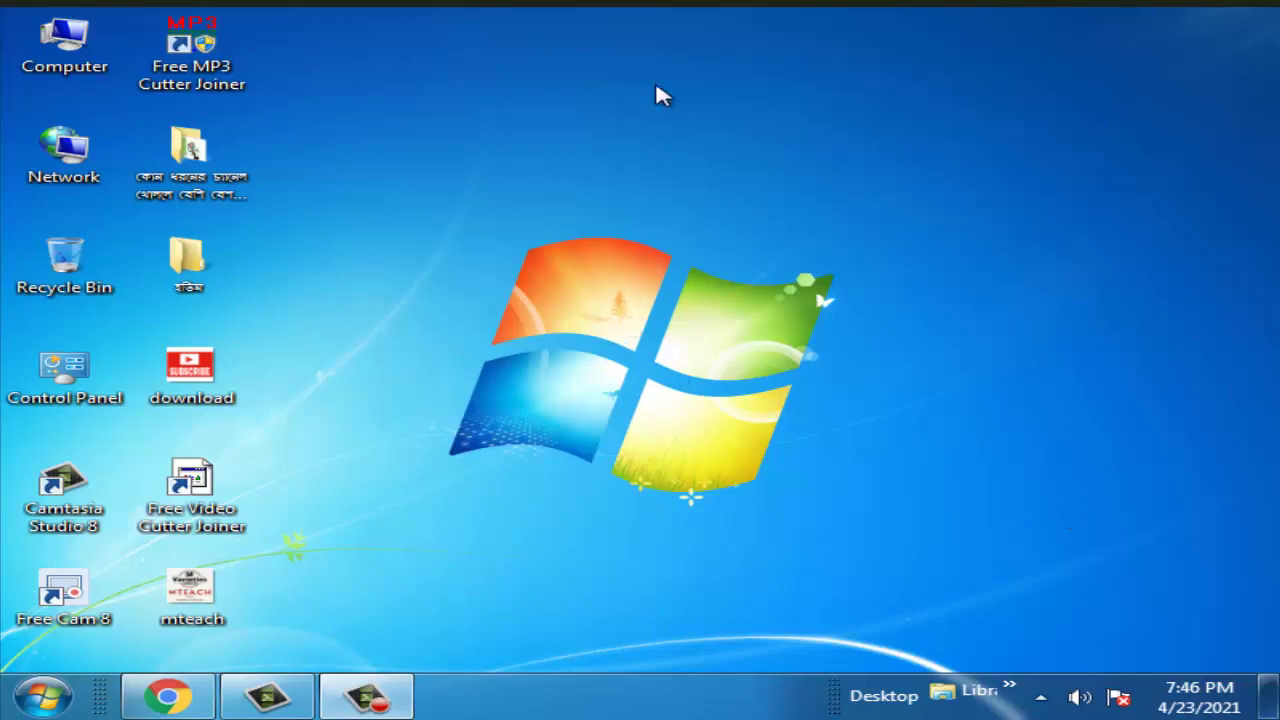
# Refresh the desktop, look at its View options, then bring up the desktop's New menu.
pyautogui.rightClick(977, 53)
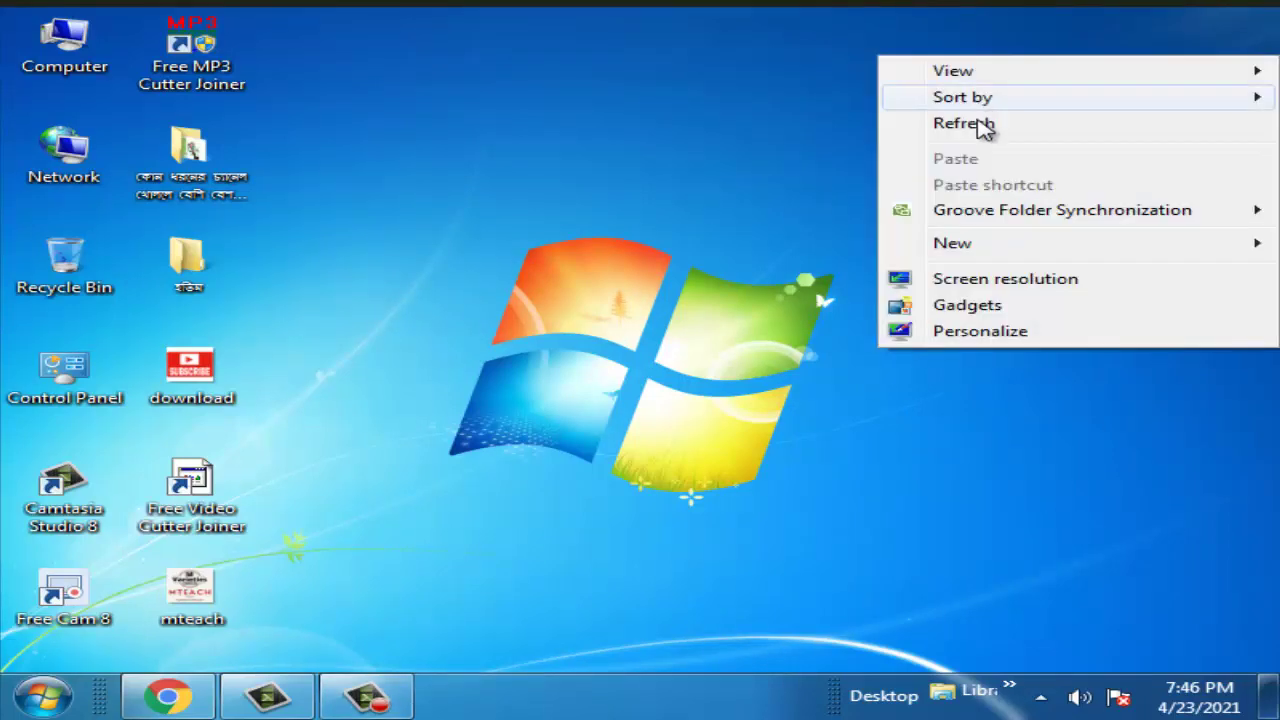
pyautogui.click(970, 120)
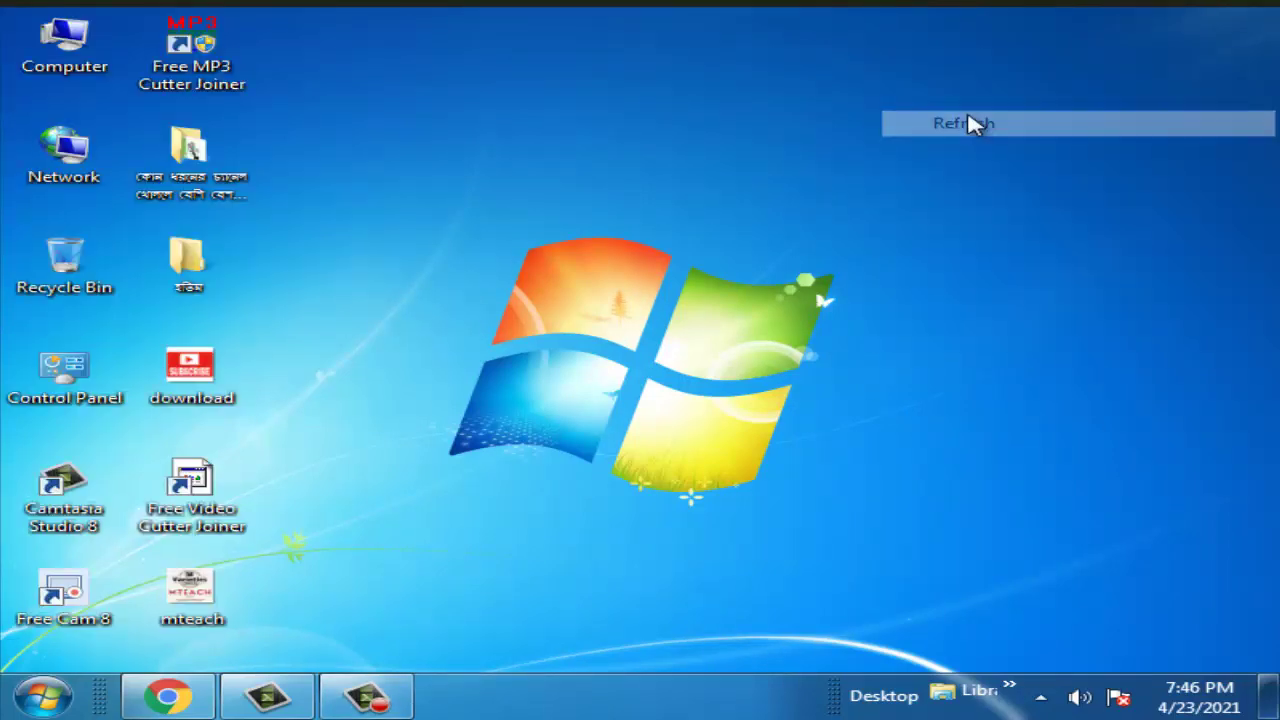
pyautogui.rightClick(1066, 52)
pyautogui.click(1074, 126)
pyautogui.rightClick(1043, 10)
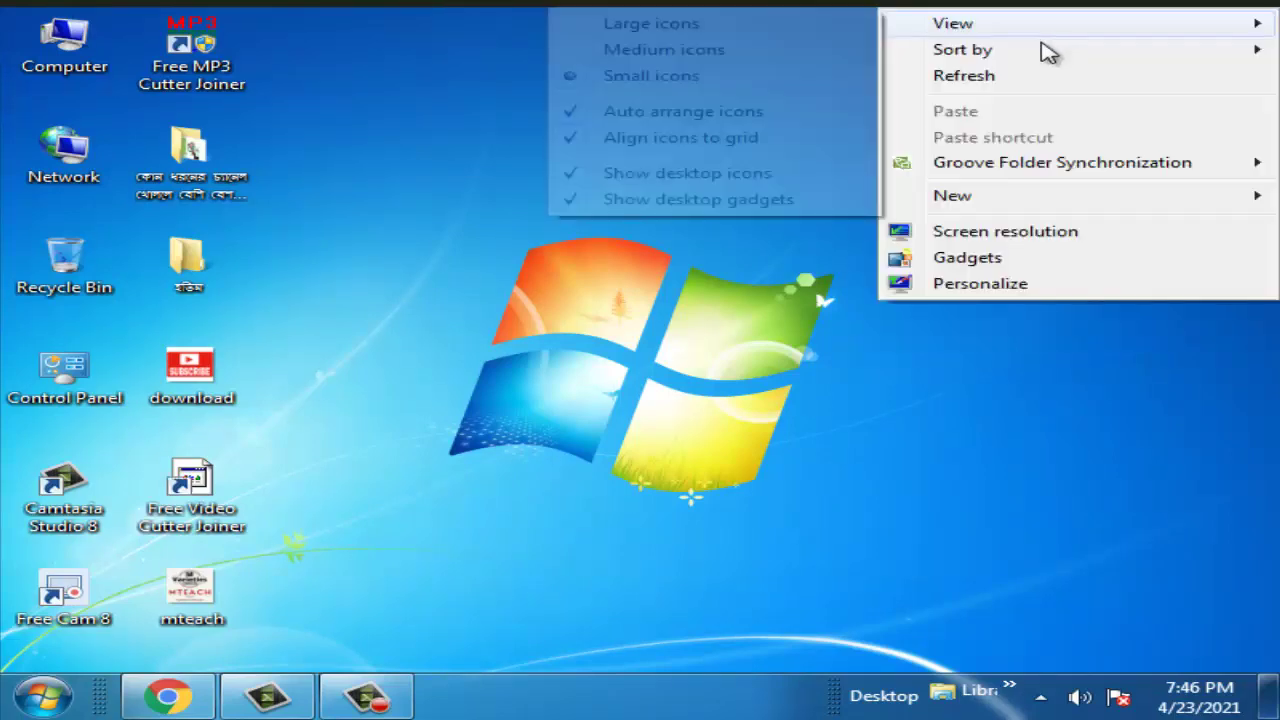
pyautogui.click(1068, 78)
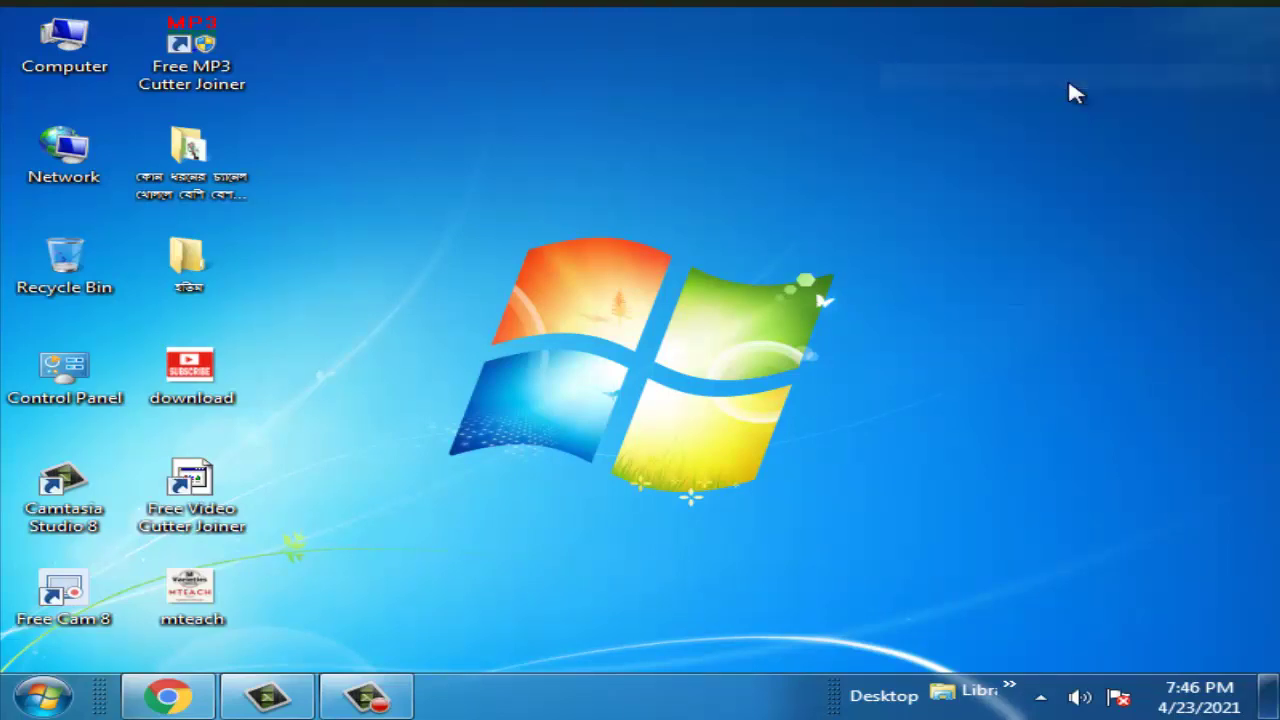
pyautogui.rightClick(1072, 62)
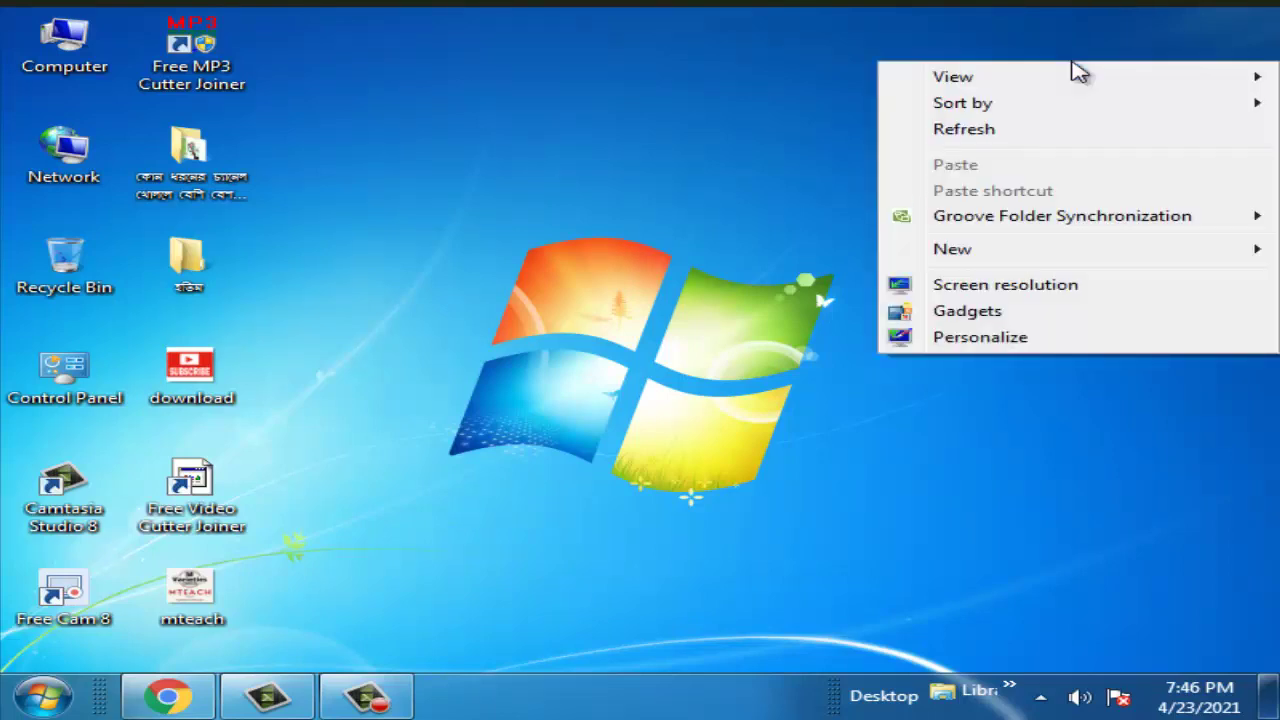
pyautogui.moveTo(952, 249)
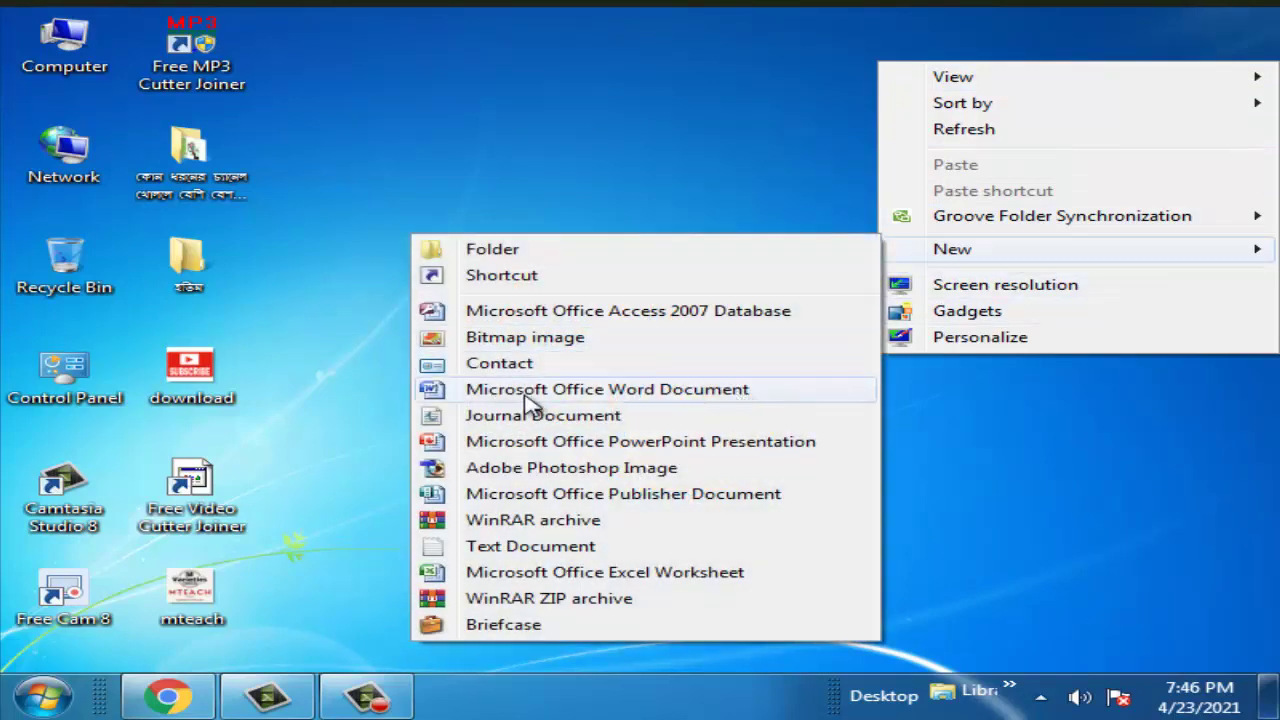
# Create a Word document on the desktop with the default name and open it in Word.
pyautogui.click(643, 404)
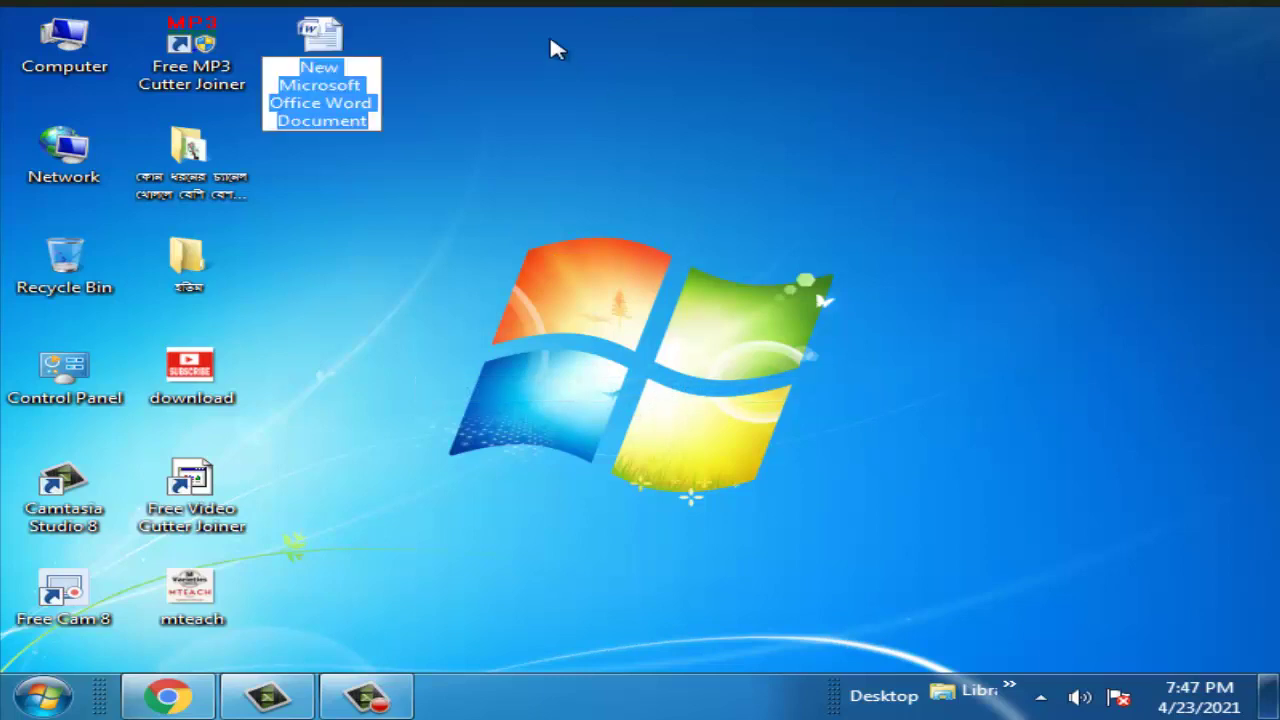
pyautogui.press('Return')
pyautogui.moveTo(292, 60)
pyautogui.mouseDown()
pyautogui.moveTo(608, 218)
pyautogui.moveTo(729, 241)
pyautogui.mouseUp()
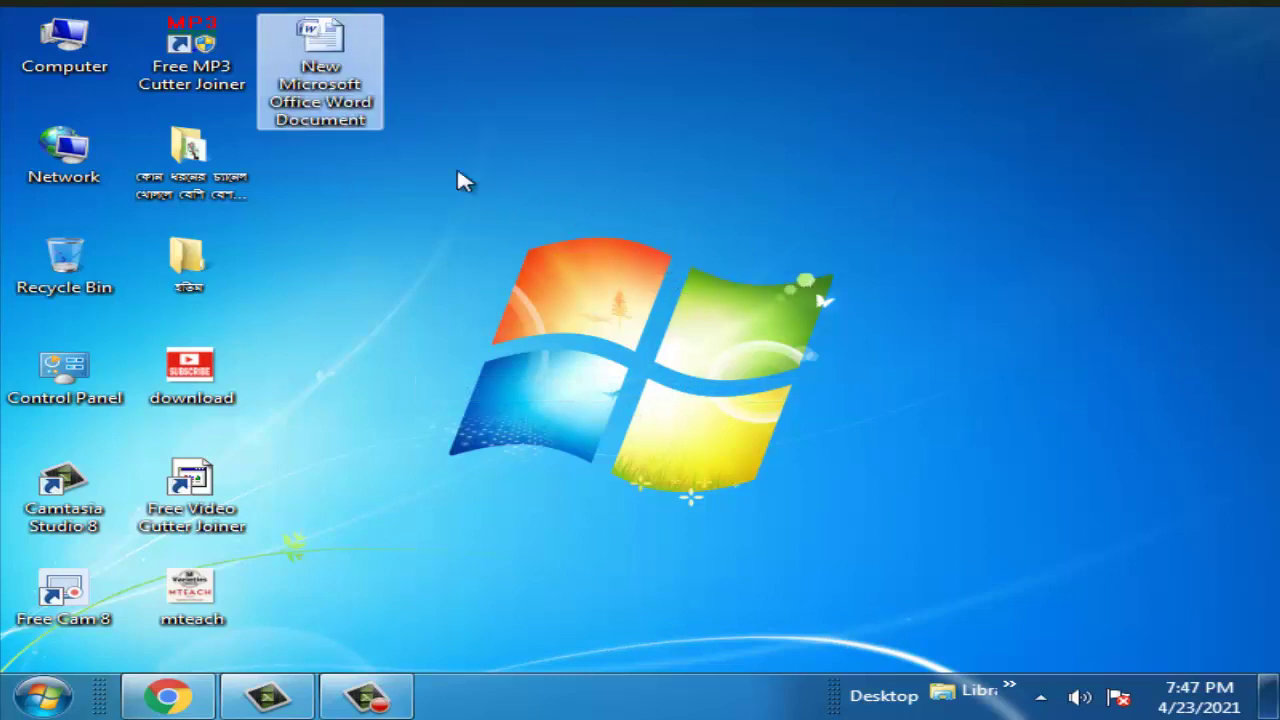
pyautogui.moveTo(380, 114); pyautogui.dragTo(700, 314)
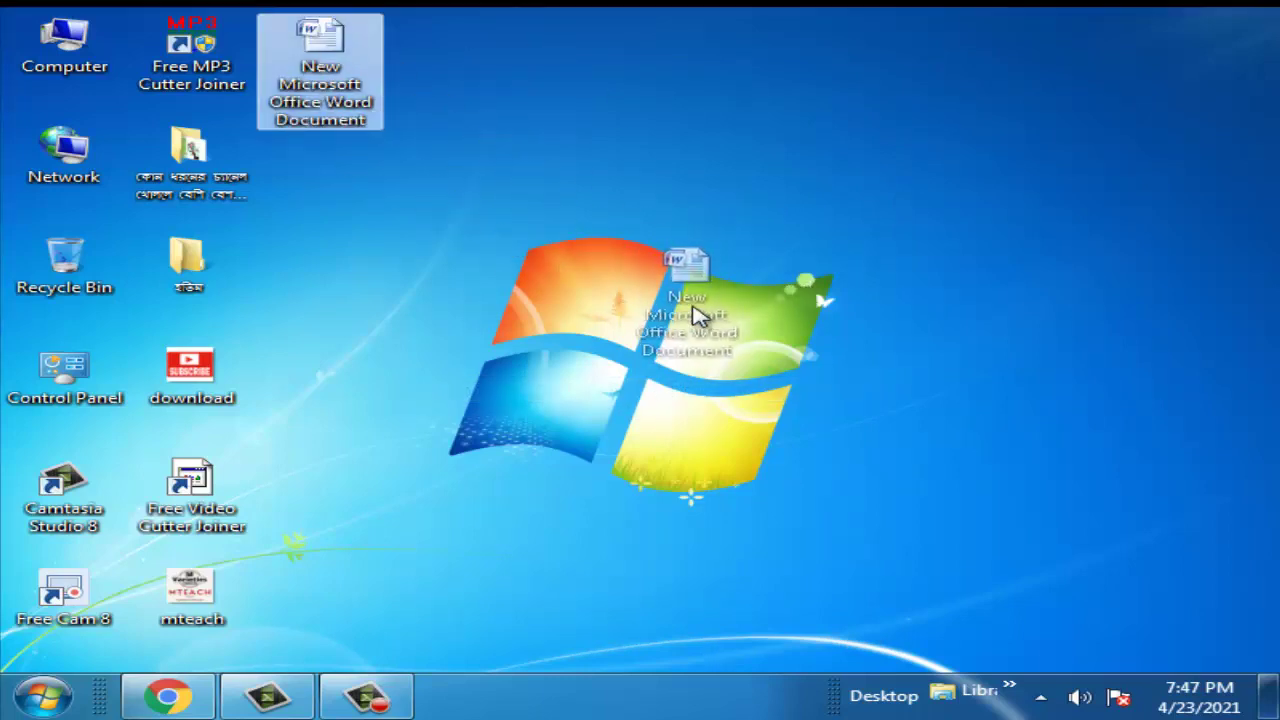
pyautogui.moveTo(318, 84); pyautogui.dragTo(391, 163)
pyautogui.rightClick(303, 58)
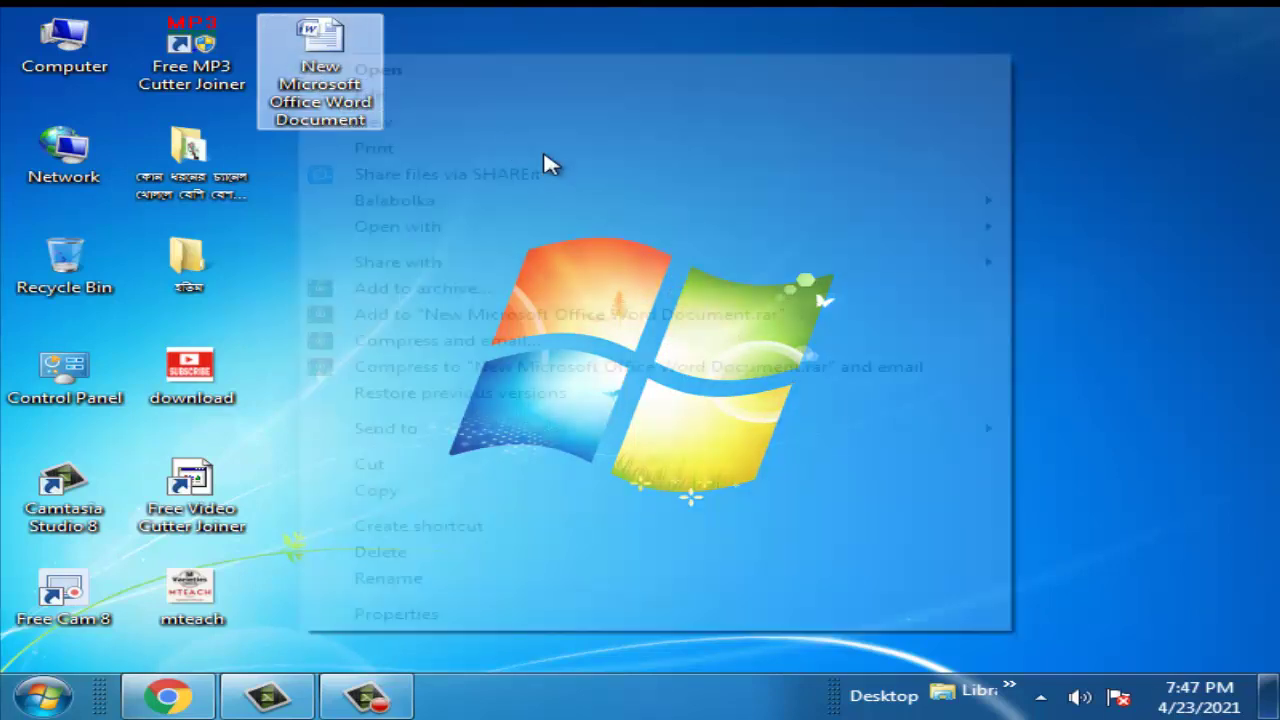
pyautogui.click(441, 72)
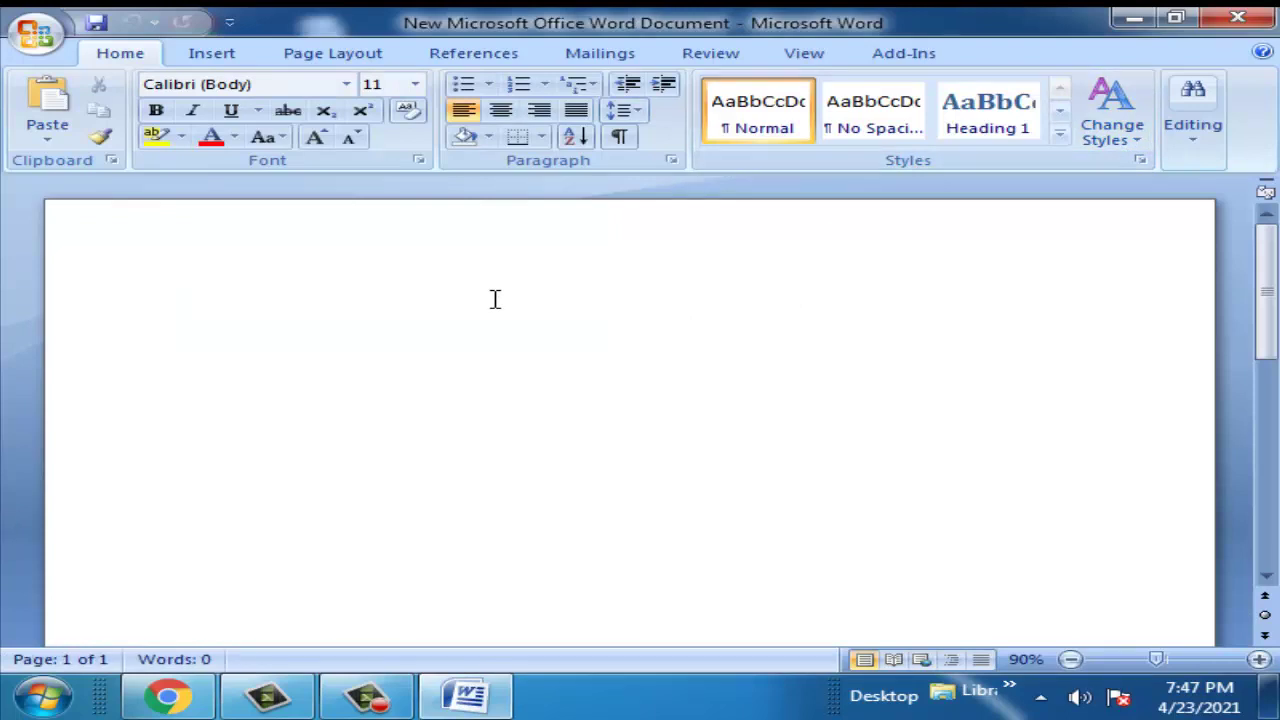
# Set the font size to 48 and type MS WORD, correcting the mistyped final letter.
pyautogui.write('M')
pyautogui.click(416, 85)
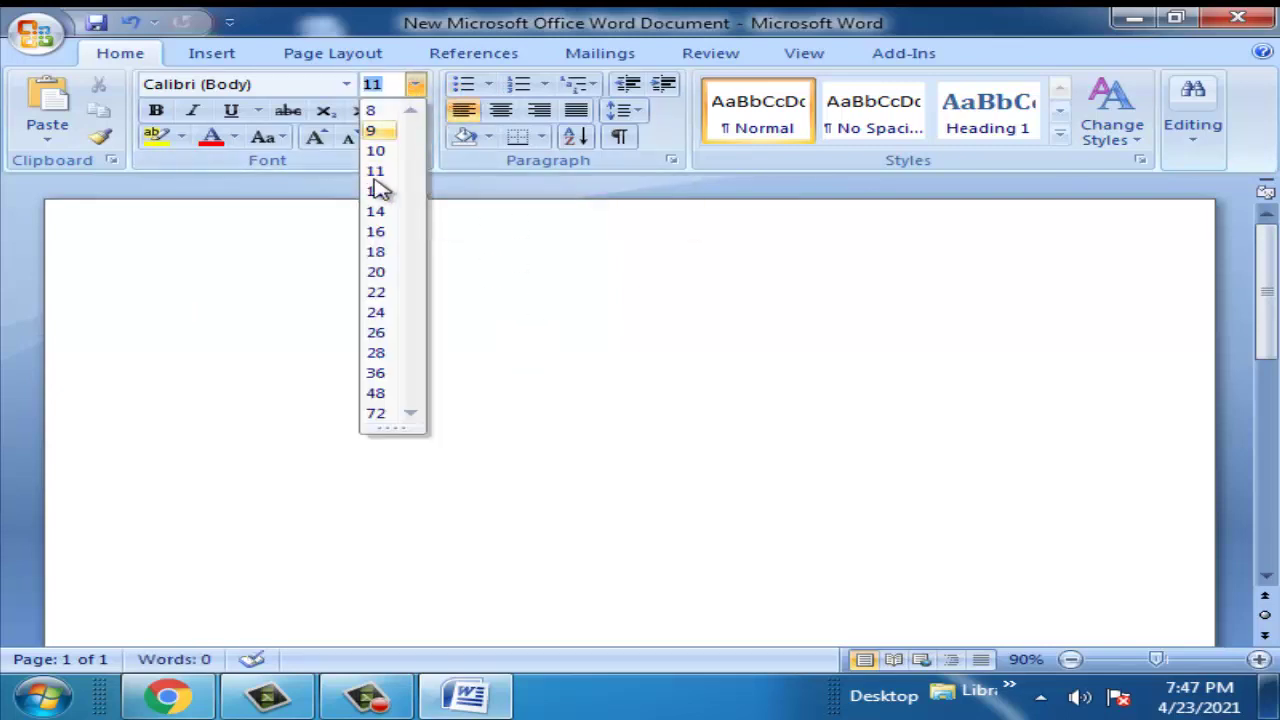
pyautogui.click(378, 393)
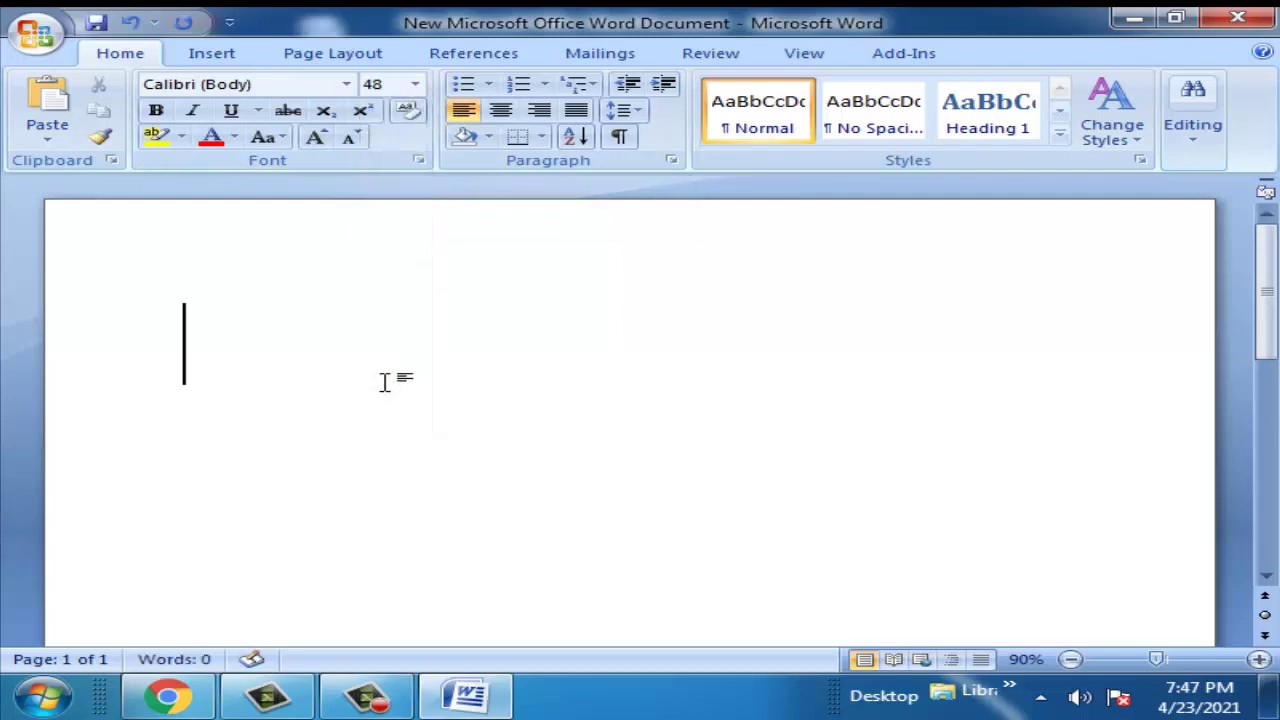
pyautogui.write('MS')
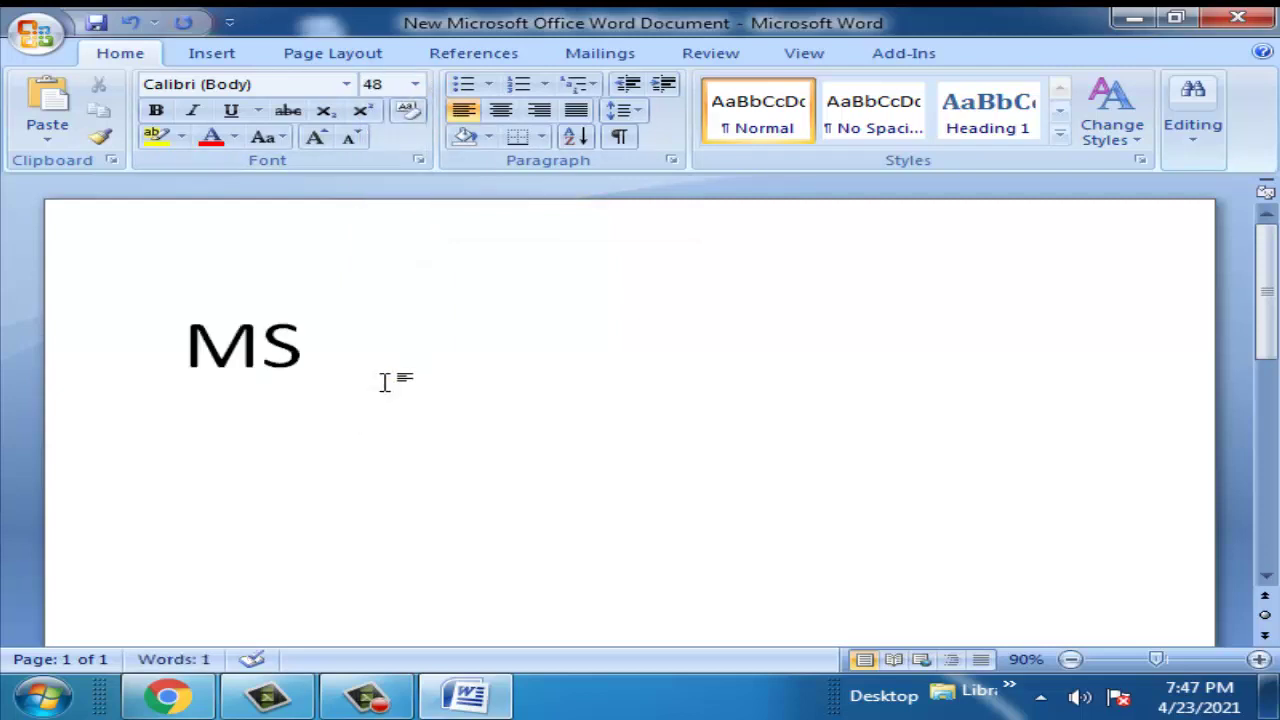
pyautogui.write(' WO')
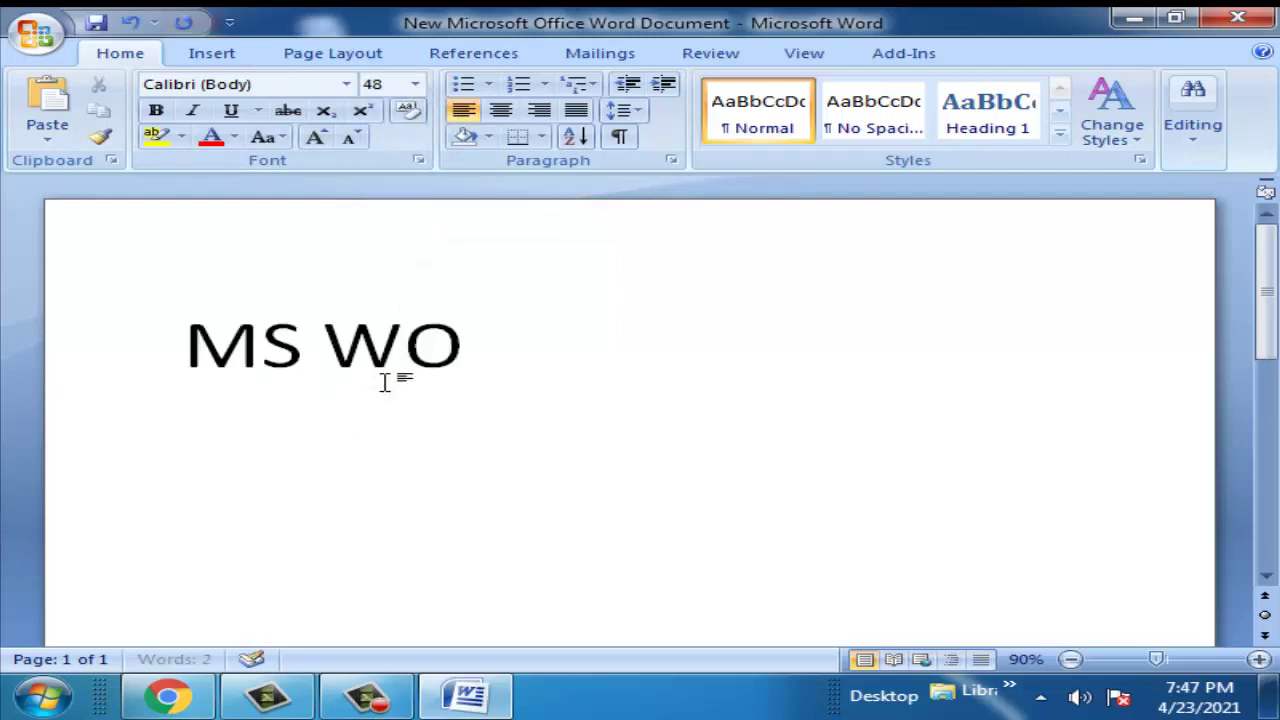
pyautogui.write('RS')
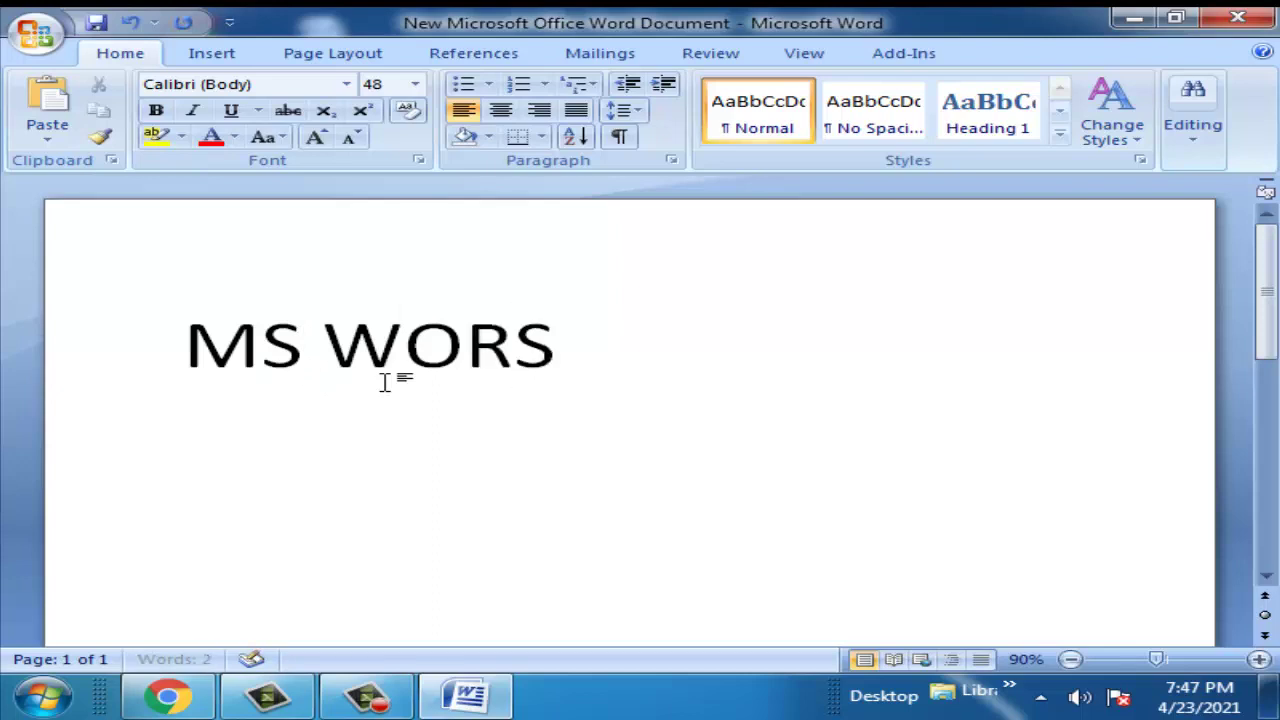
pyautogui.press('BackSpace')
# Finish MS WORD, then expand MS to Microsoft and retype WORD in lowercase as Word.
pyautogui.write('D')
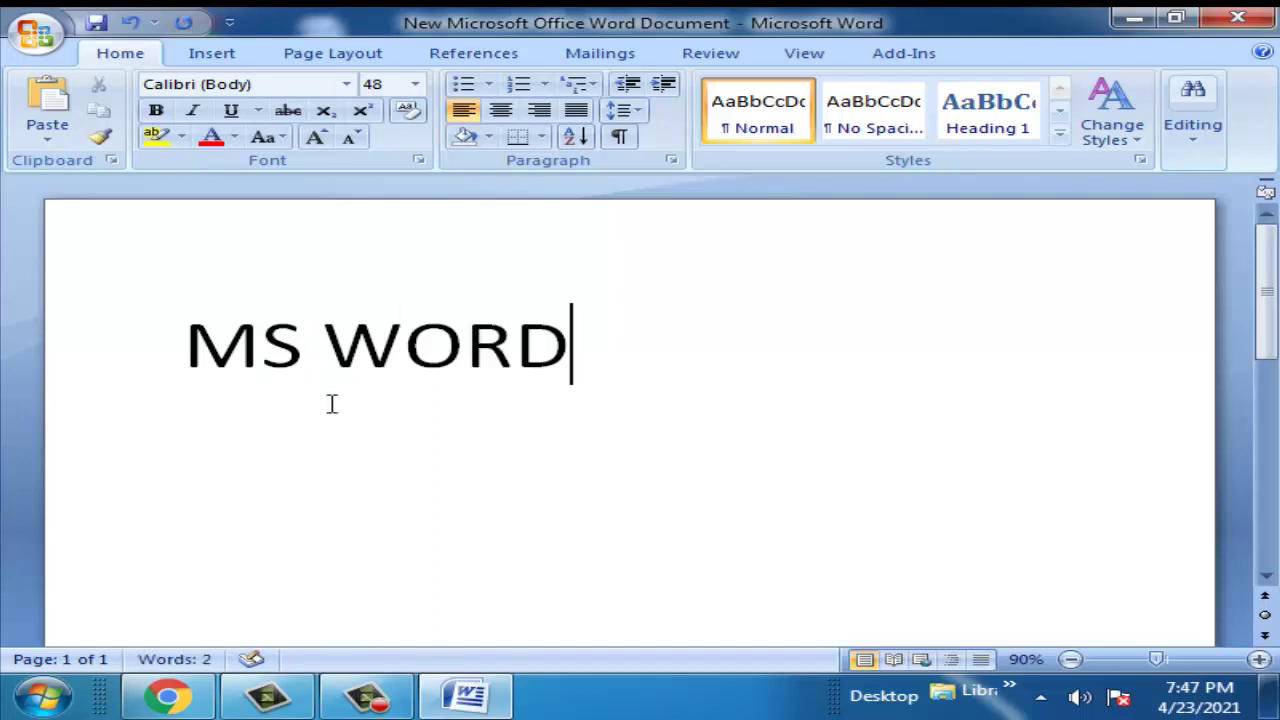
pyautogui.click(286, 350)
pyautogui.click(305, 348)
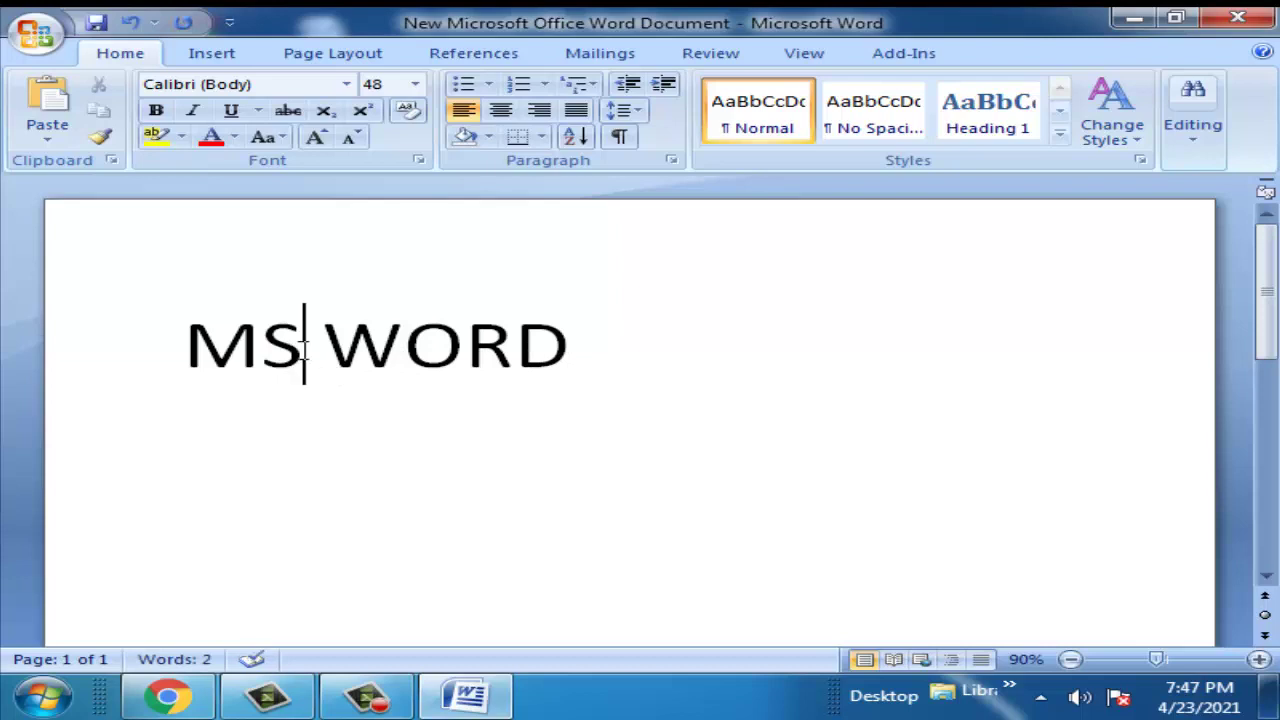
pyautogui.press('BackSpace')
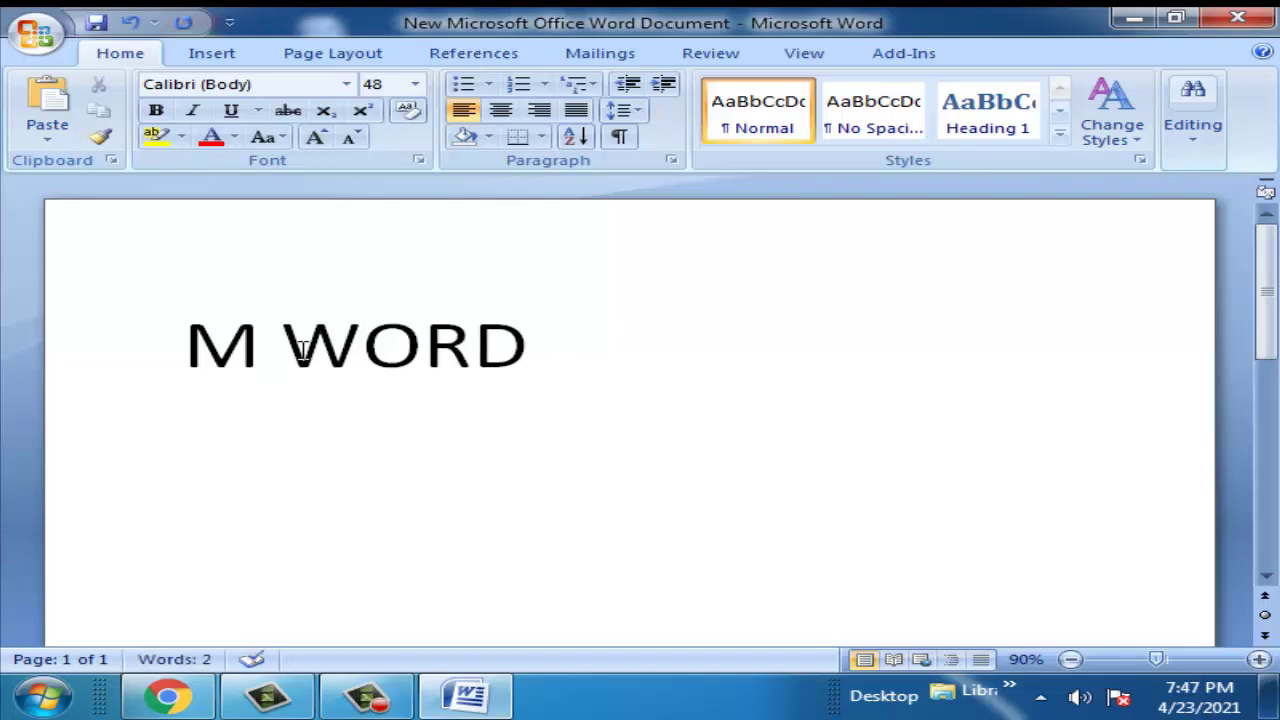
pyautogui.write('I')
pyautogui.press('BackSpace')
pyautogui.write('icro')
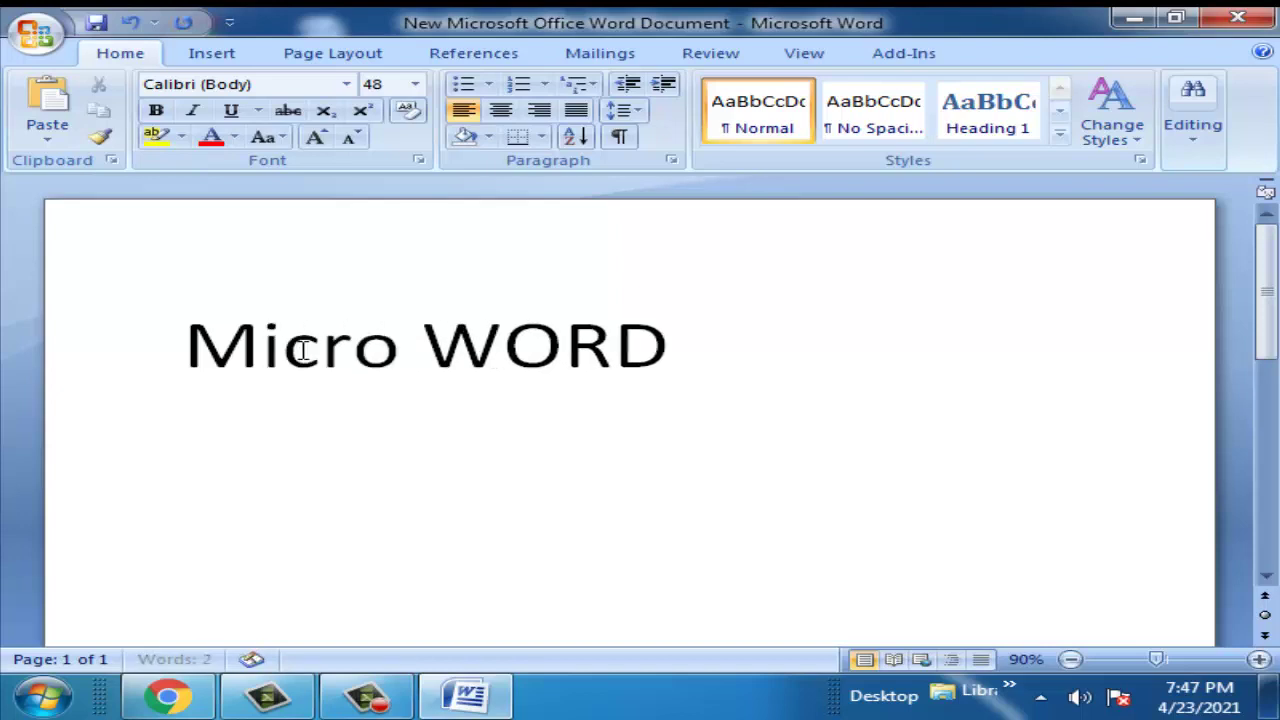
pyautogui.write('s')
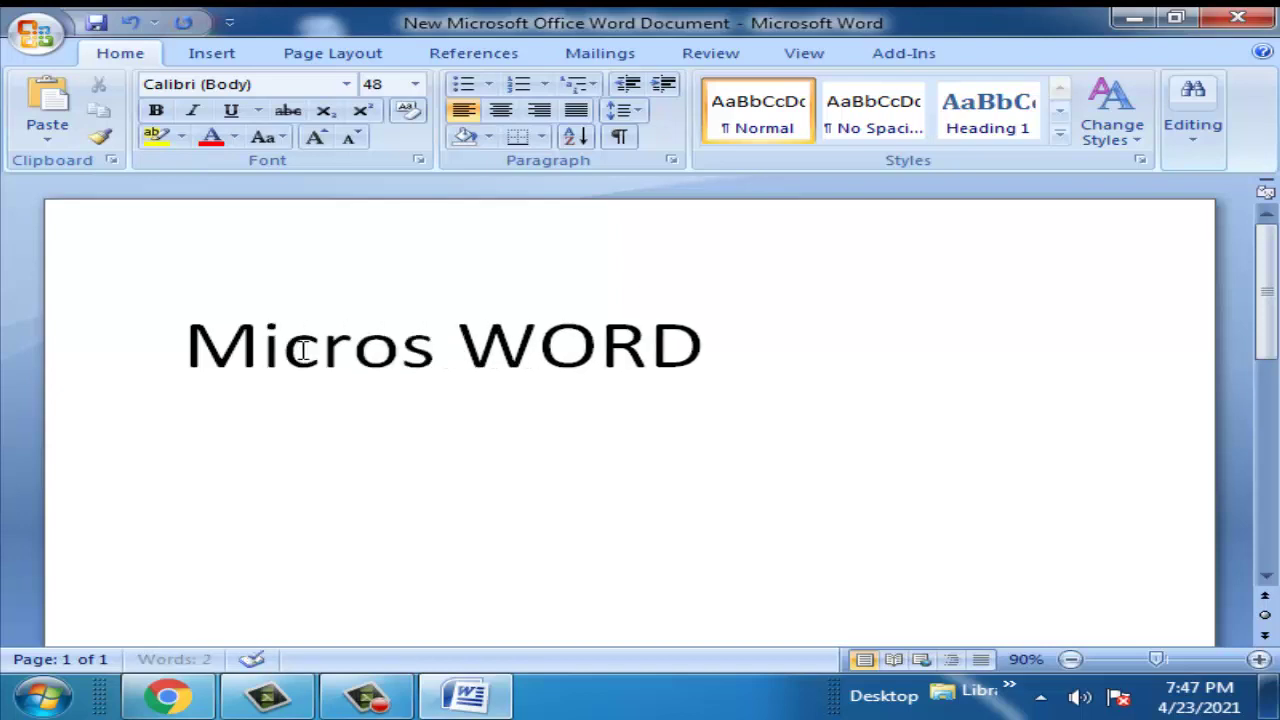
pyautogui.write('oft')
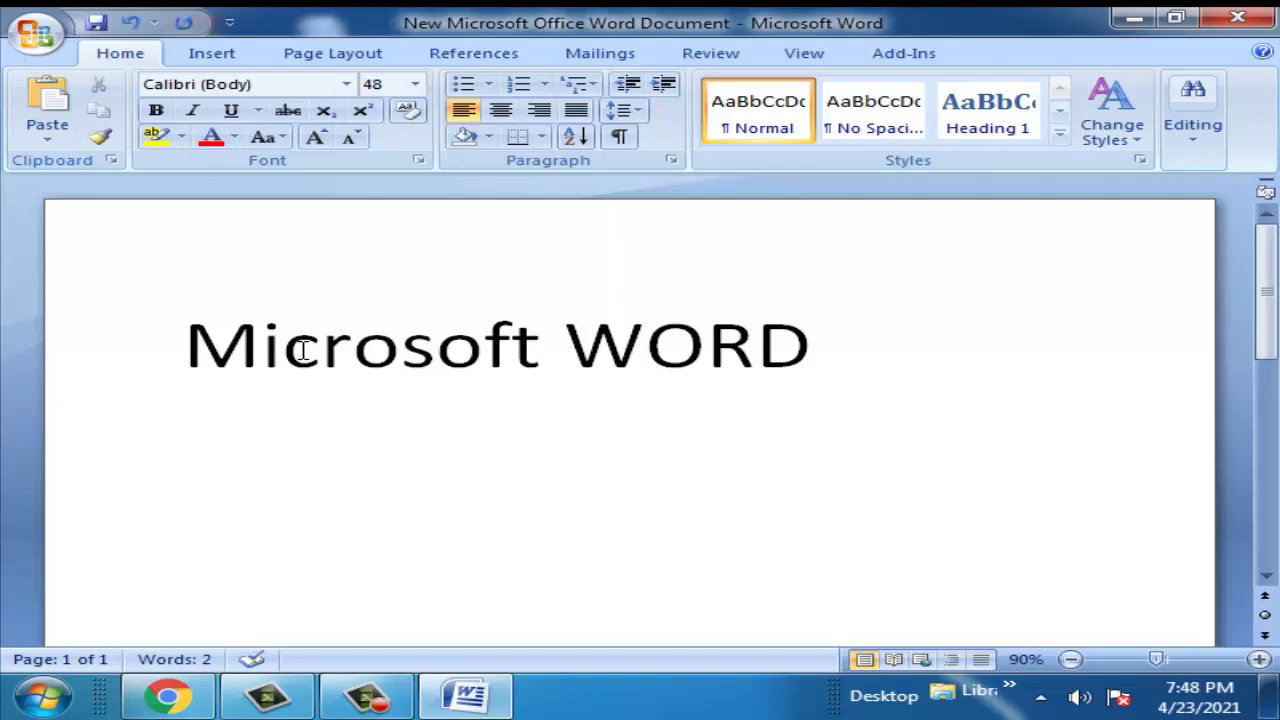
pyautogui.press('Right')
pyautogui.press('Right')
pyautogui.press('Right')
pyautogui.press('Right')
pyautogui.press('BackSpace')
pyautogui.press('BackSpace')
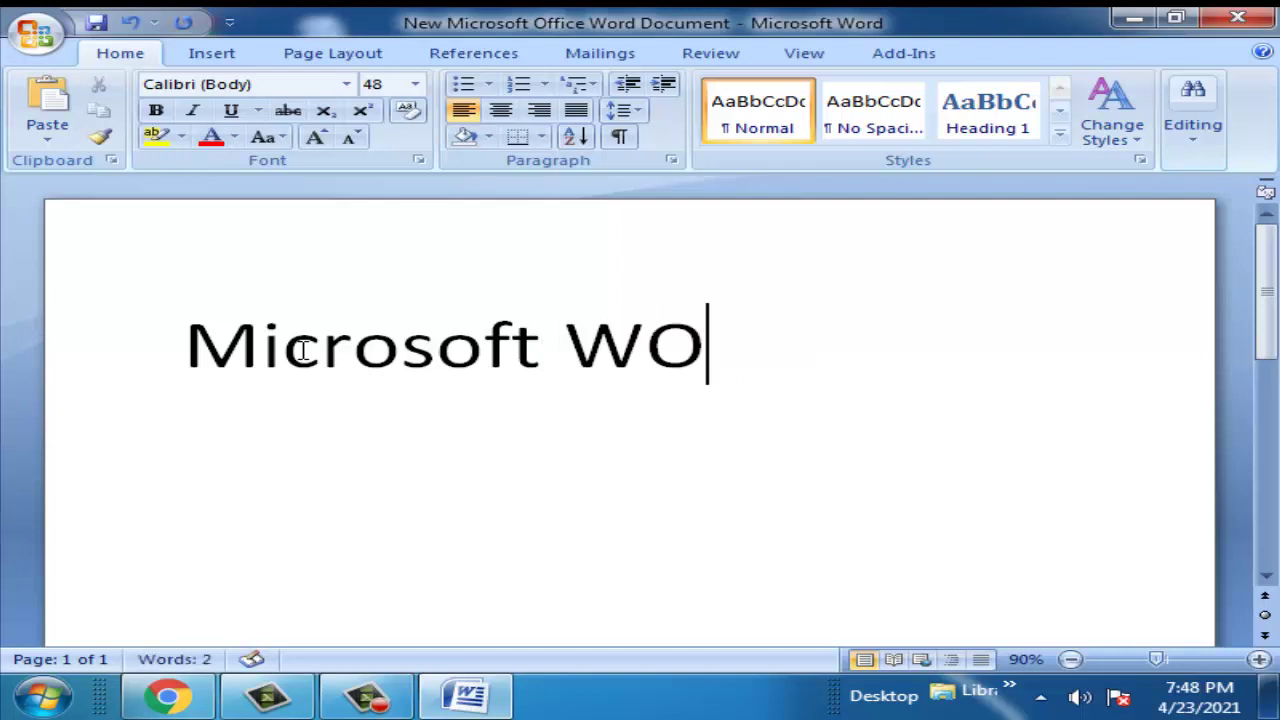
pyautogui.press('BackSpace')
pyautogui.write('o')
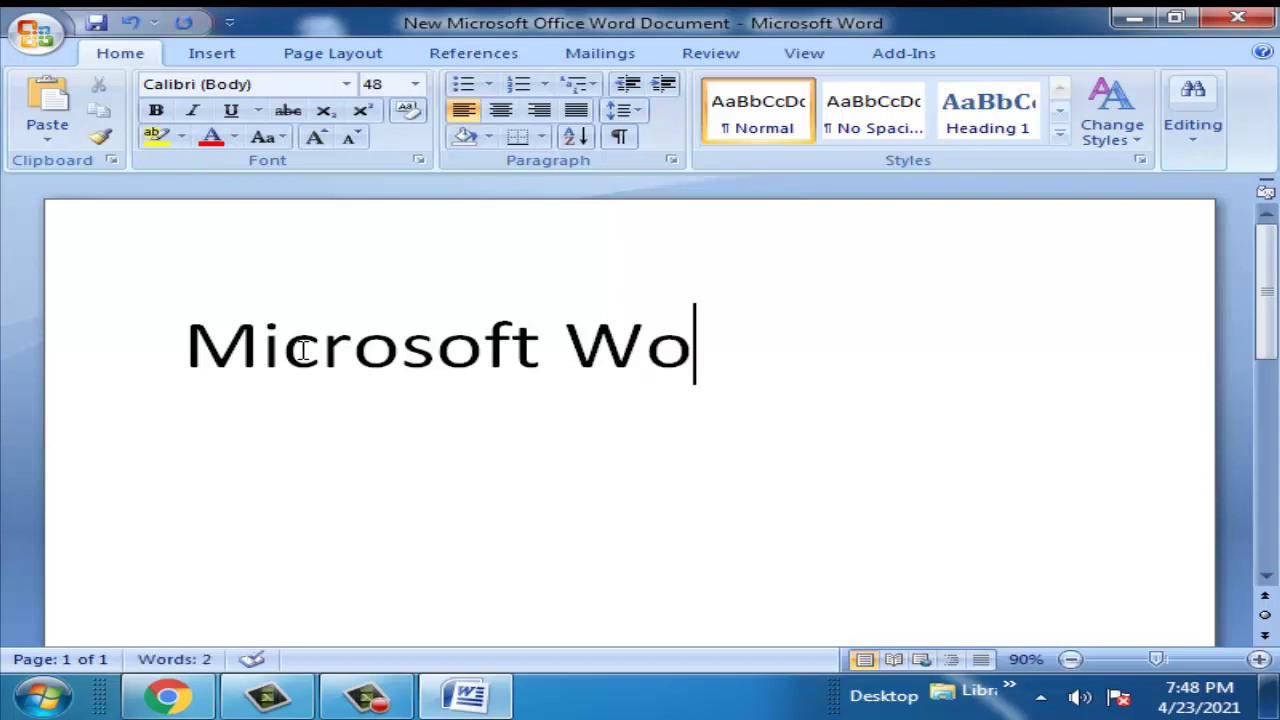
pyautogui.write('rd')
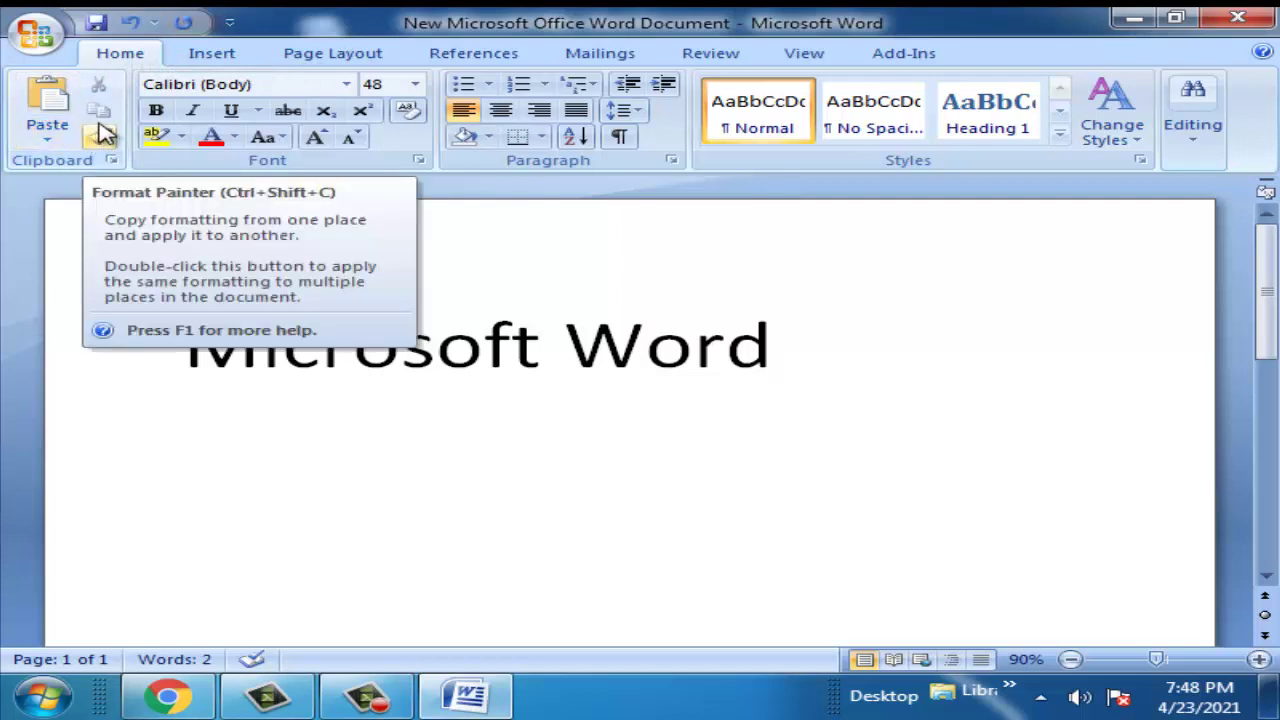
# Select the whole heading line and apply Bodoni MT Condensed to it.
pyautogui.click(347, 85)
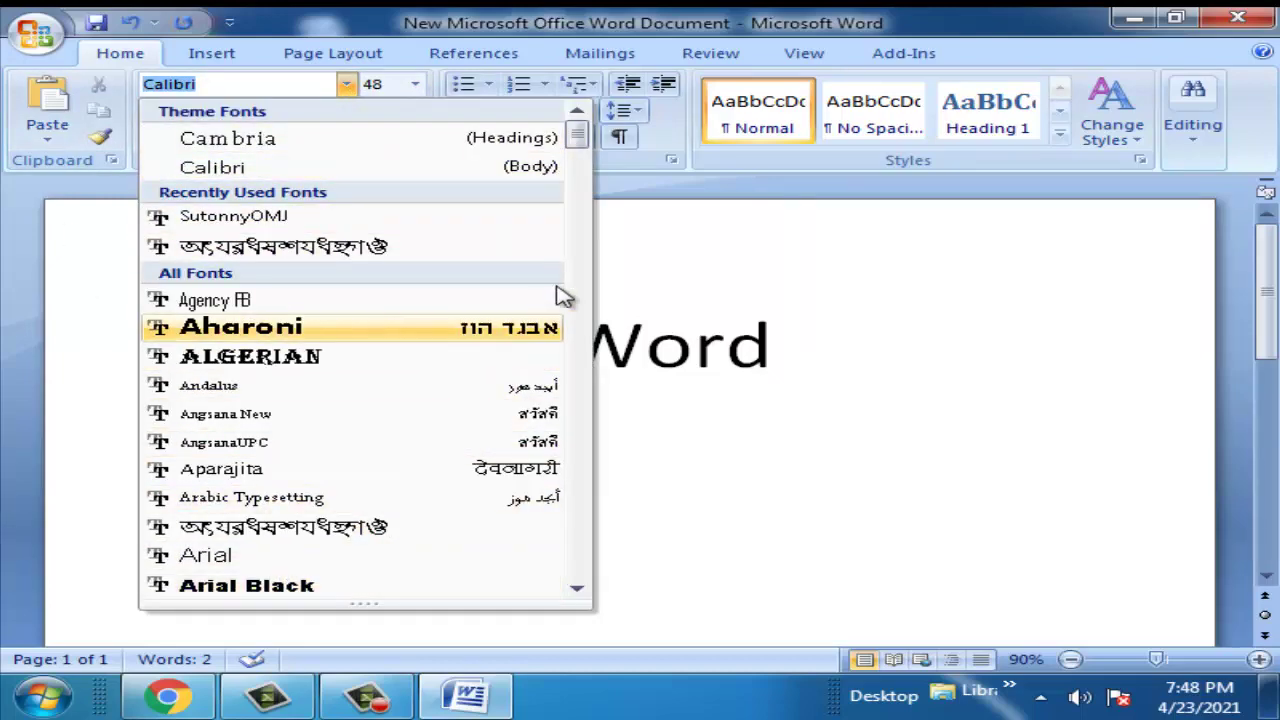
pyautogui.click(726, 349)
pyautogui.doubleClick(733, 347)
pyautogui.tripleClick(735, 347)
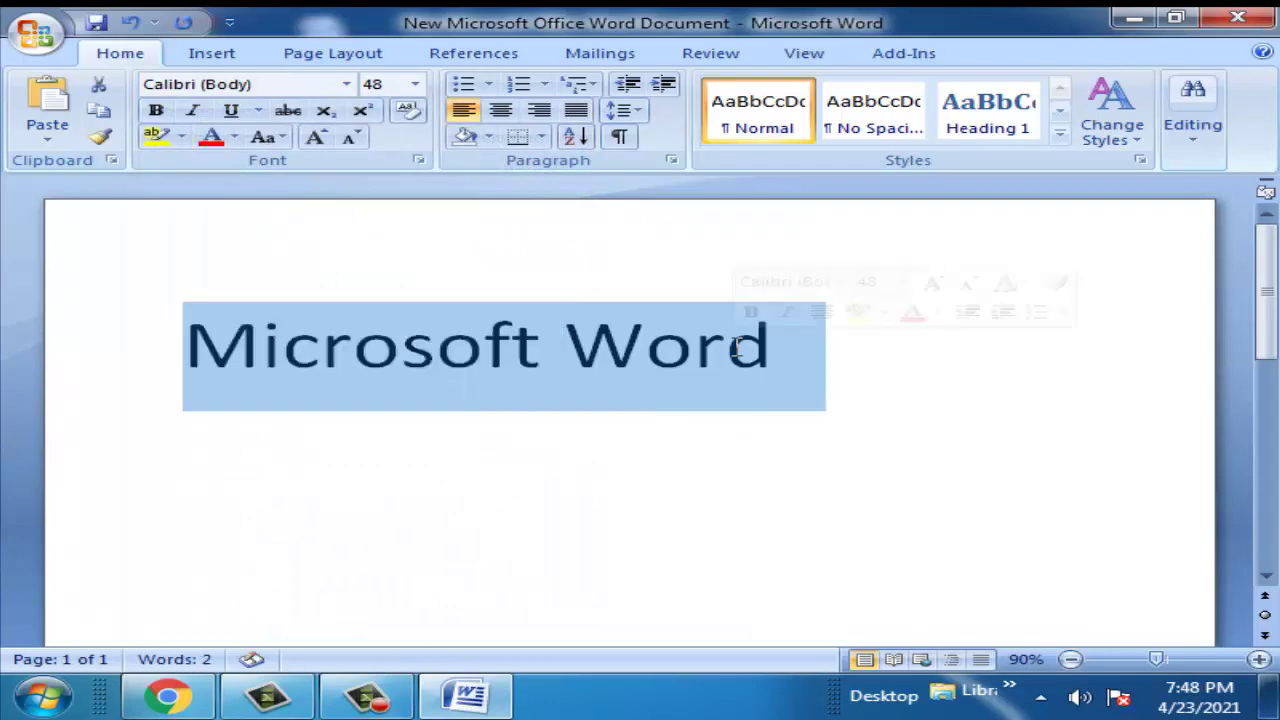
pyautogui.click(347, 85)
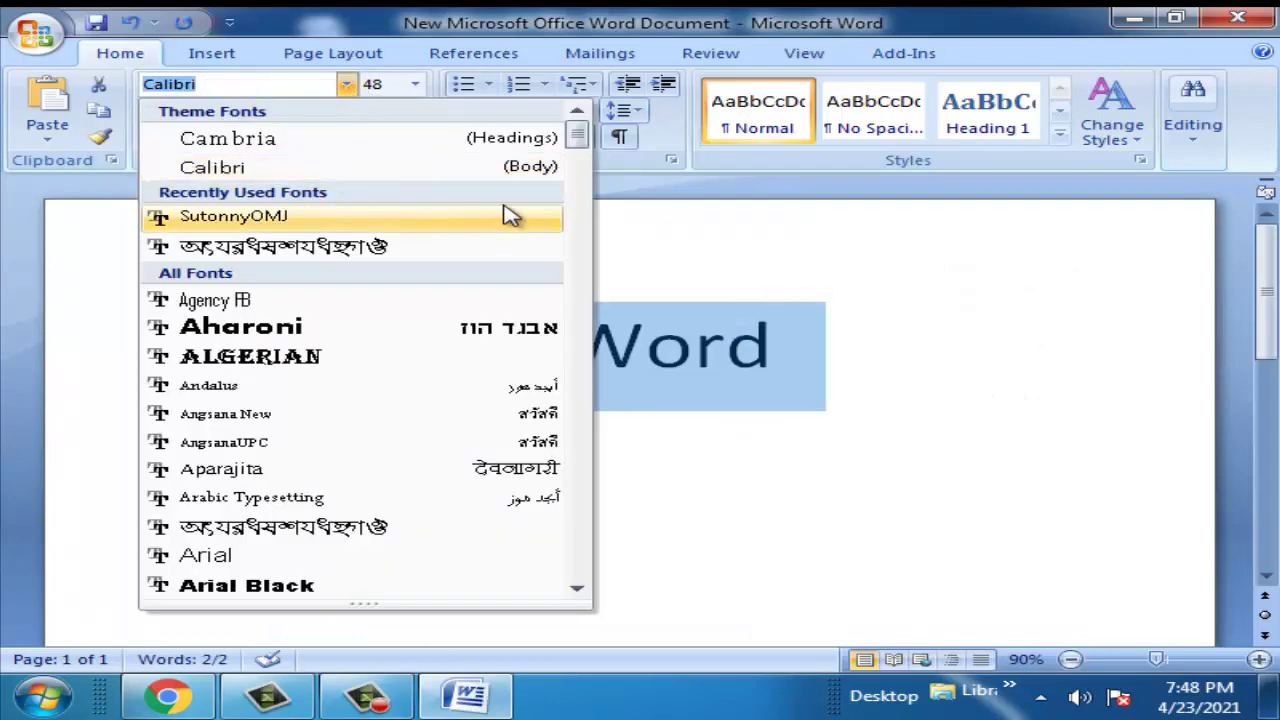
pyautogui.moveTo(577, 138); pyautogui.dragTo(583, 190)
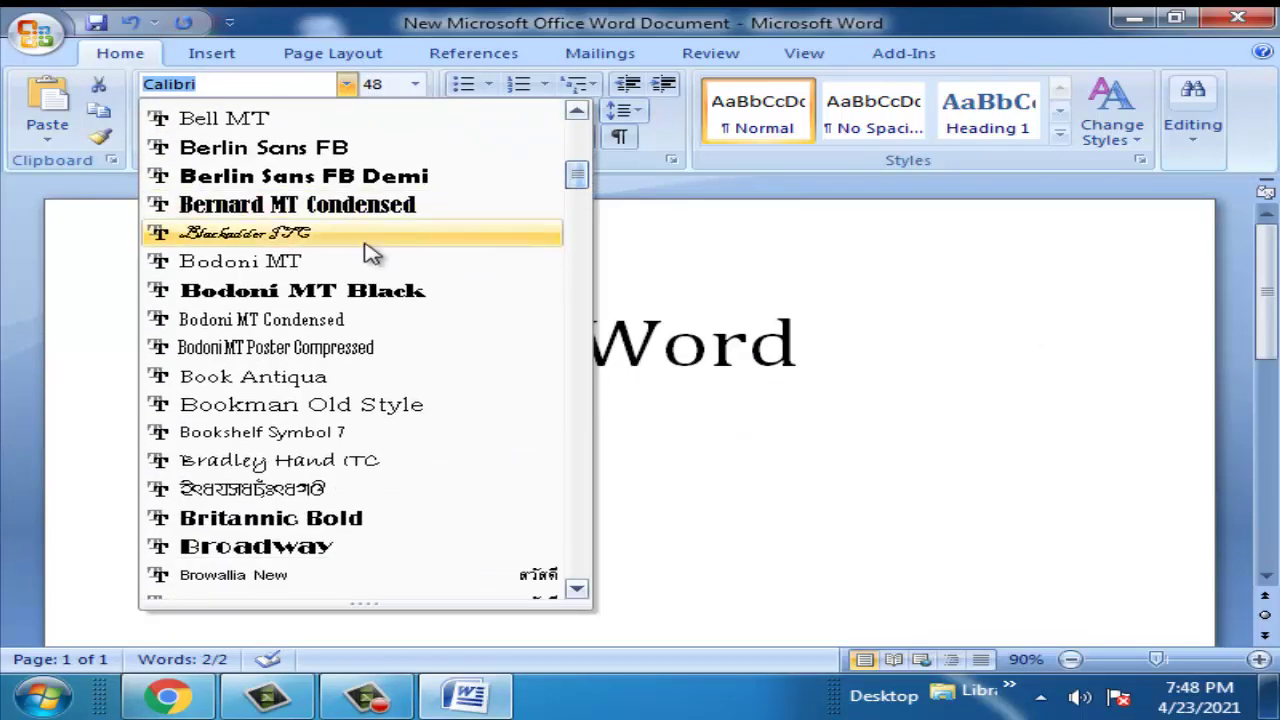
pyautogui.click(369, 316)
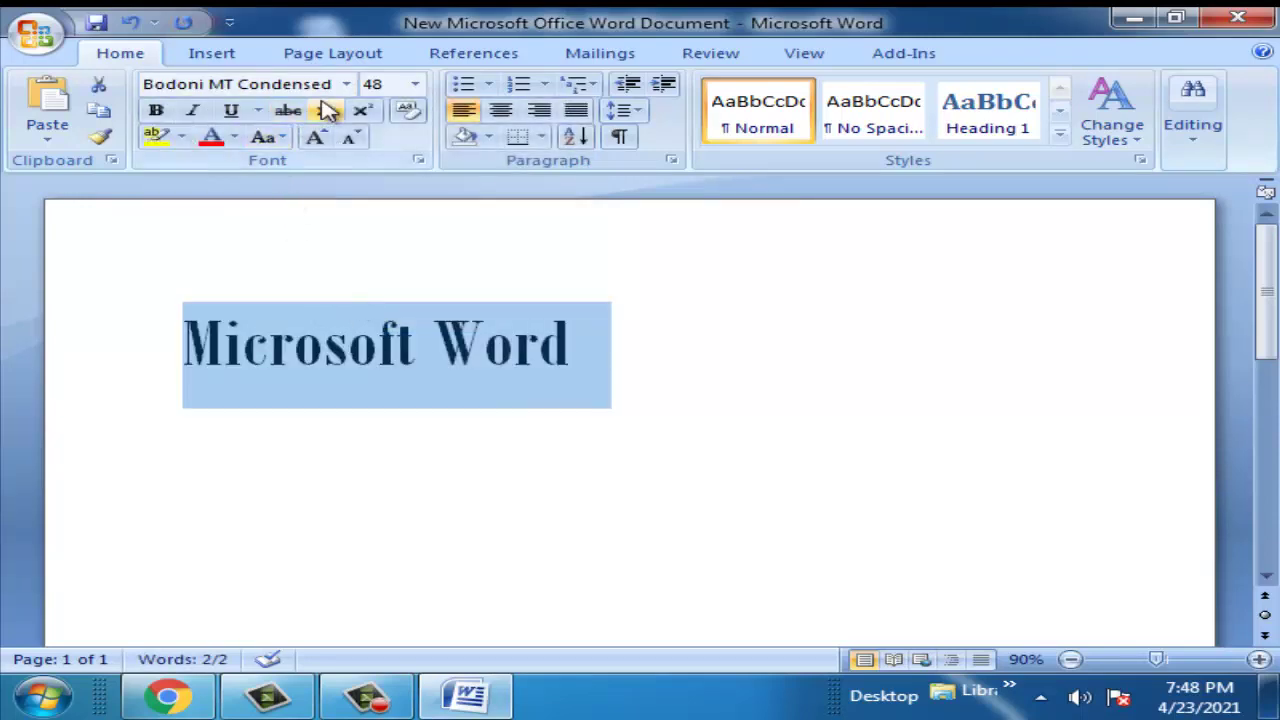
# Switch the heading to the Algerian font, leaving its 48 pt size unchanged.
pyautogui.click(346, 84)
pyautogui.click(250, 385)
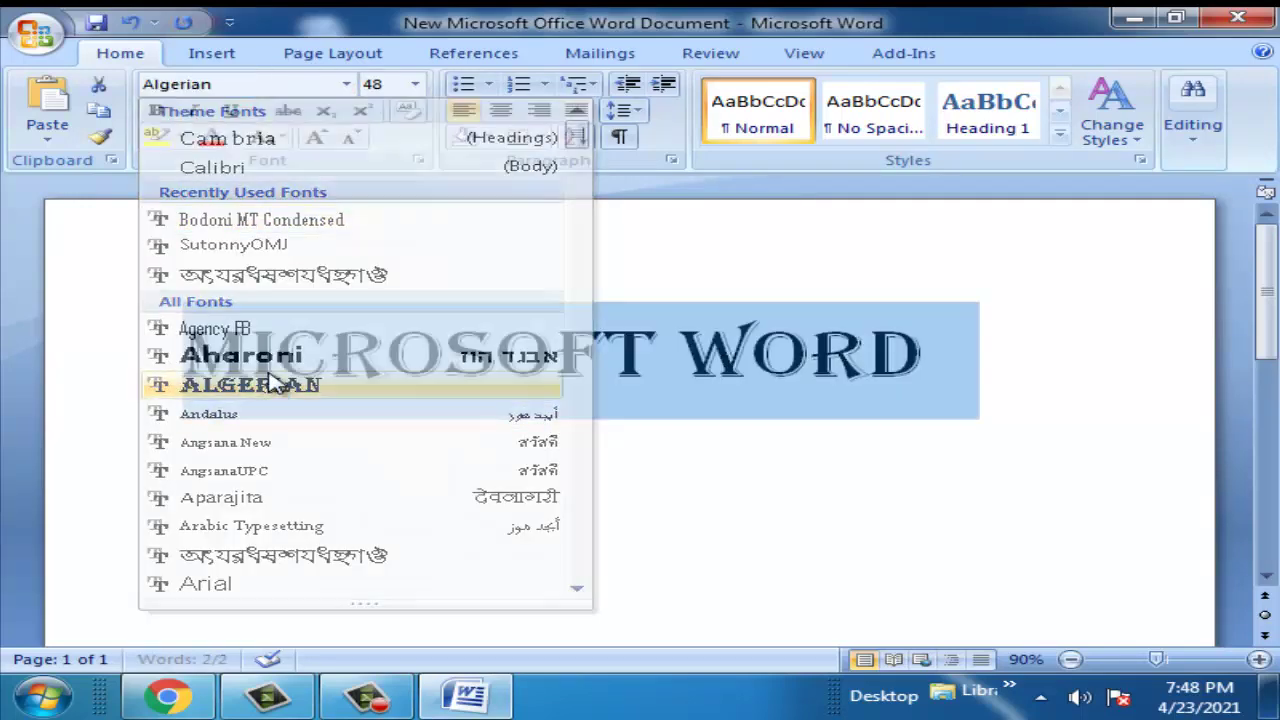
pyautogui.click(555, 360)
pyautogui.moveTo(930, 360)
pyautogui.mouseDown()
pyautogui.moveTo(680, 365)
pyautogui.moveTo(175, 420)
pyautogui.mouseUp()
pyautogui.click(688, 345)
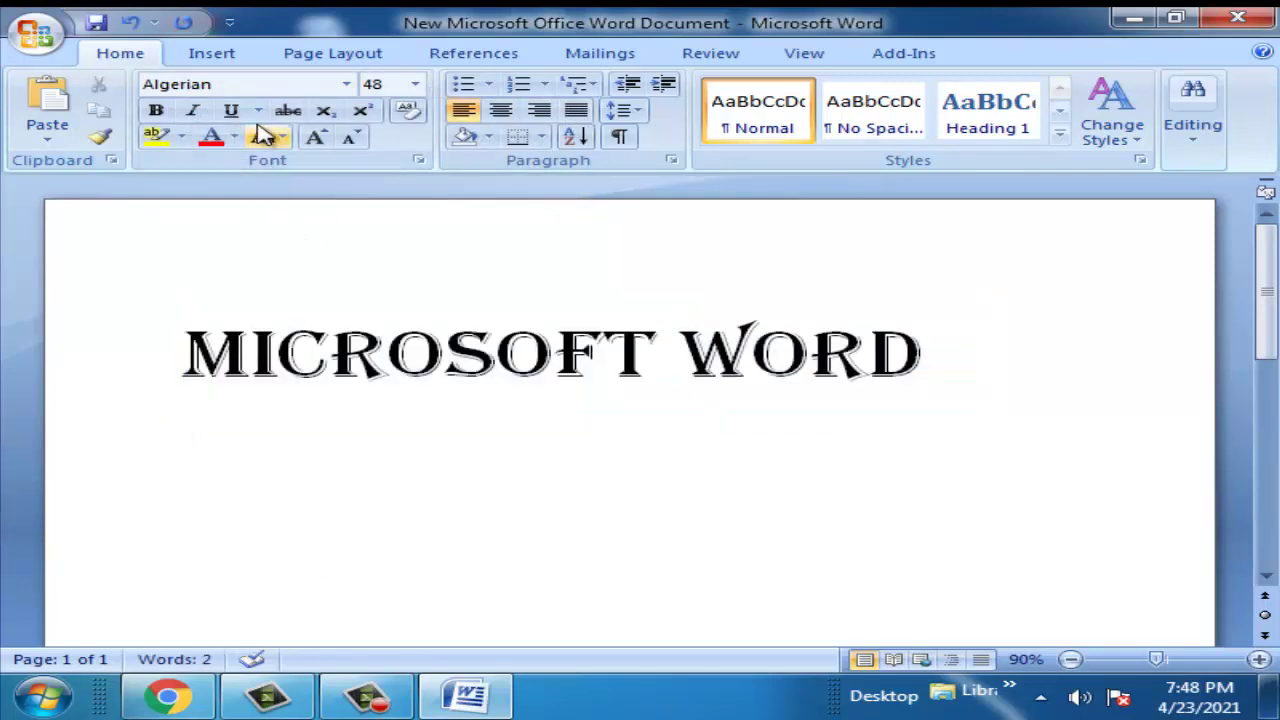
pyautogui.click(415, 84)
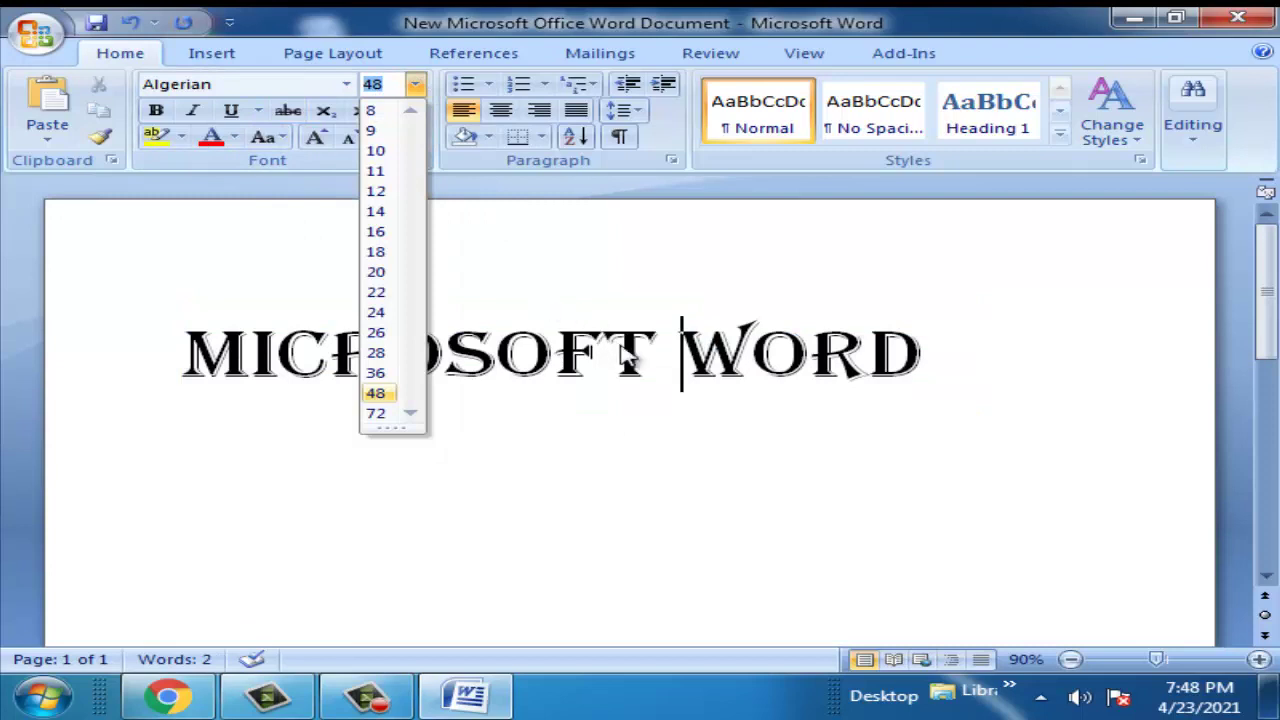
pyautogui.press('Escape')
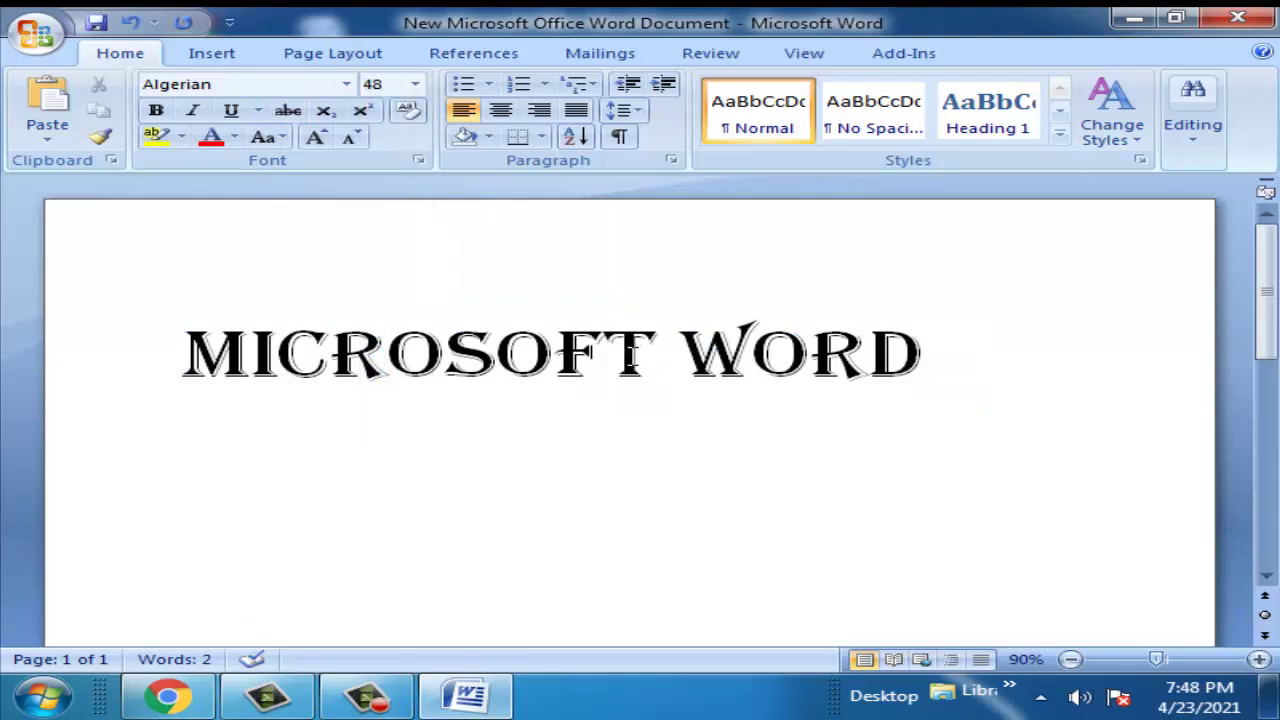
# Select the MICROSOFT WORD line and reduce it from 48 to 36 points.
pyautogui.tripleClick(631, 351)
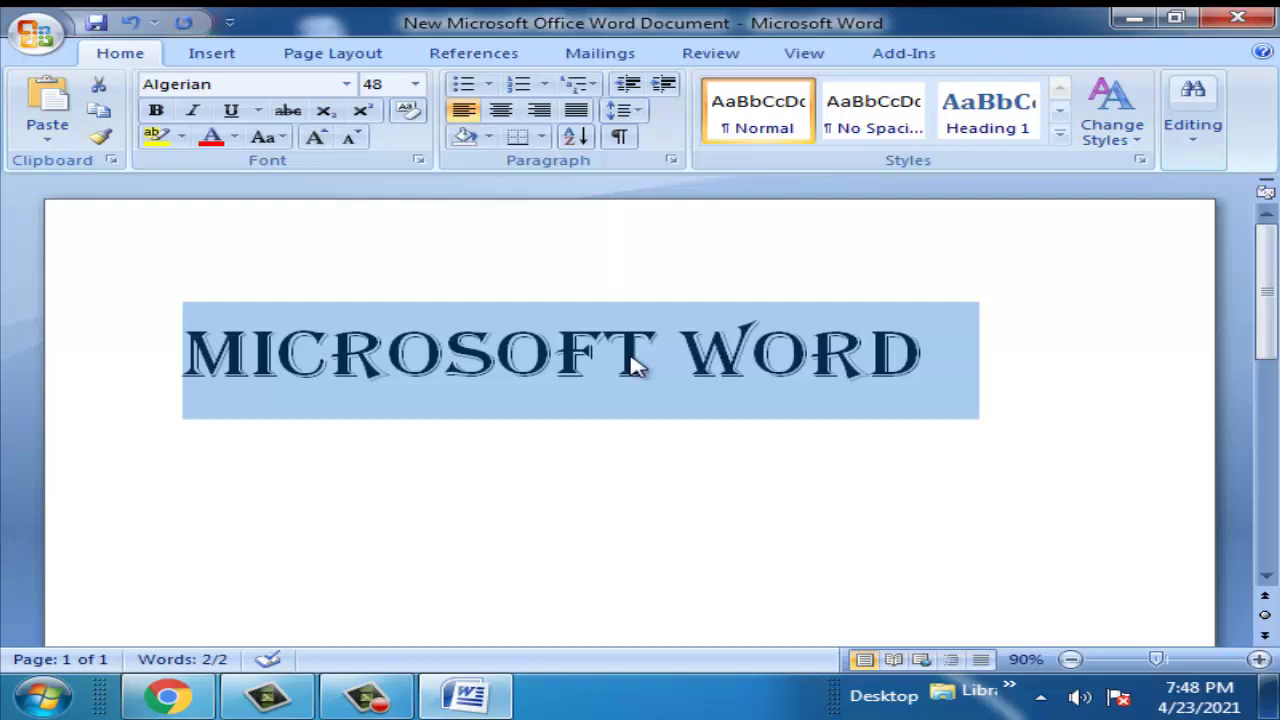
pyautogui.click(415, 84)
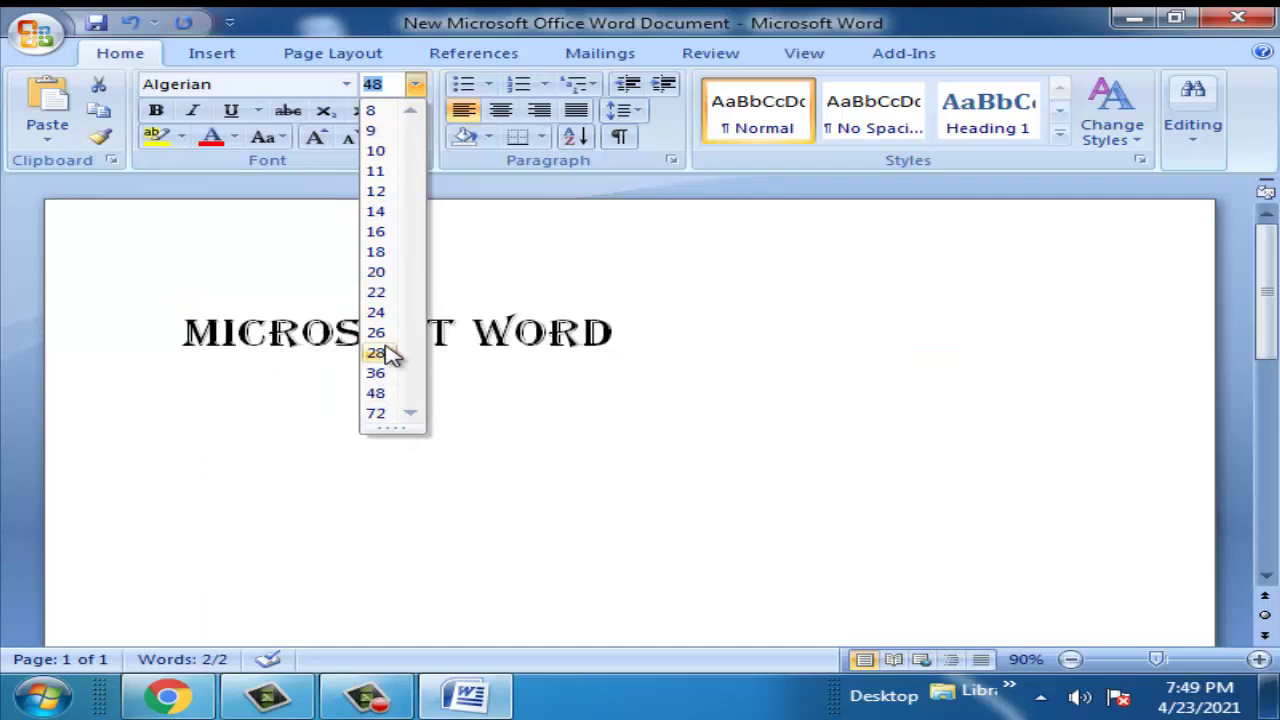
pyautogui.click(377, 375)
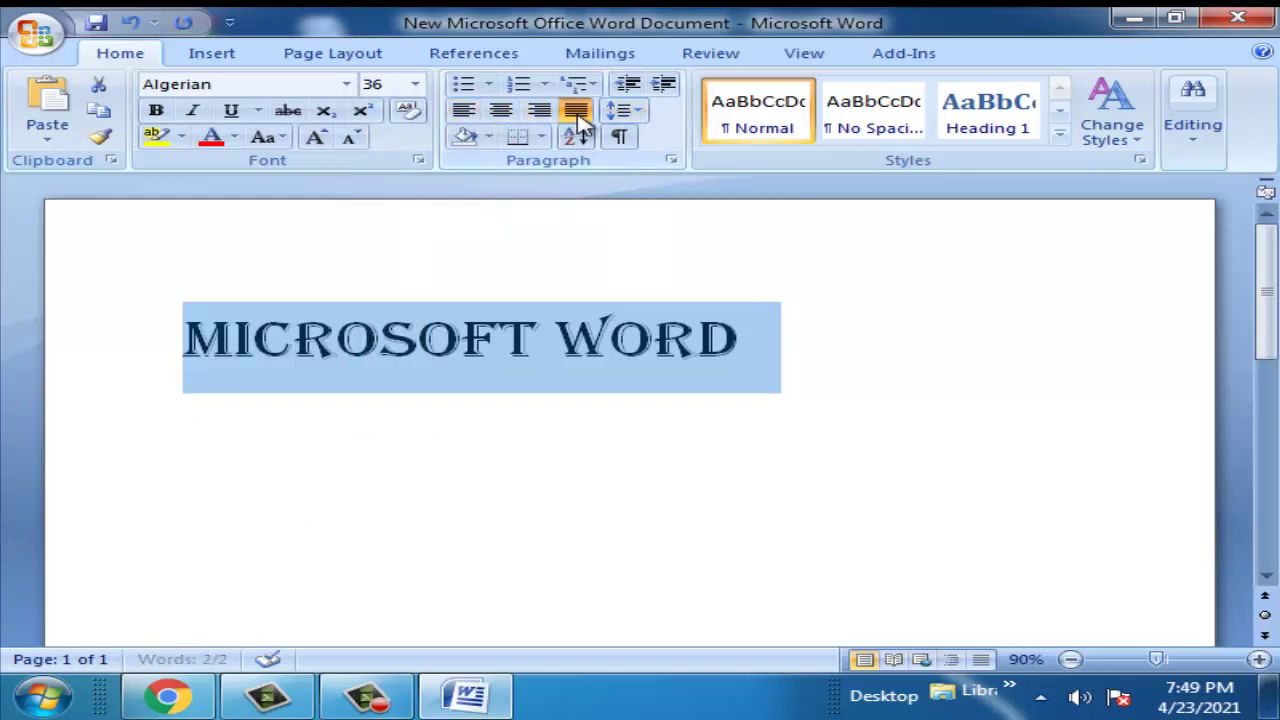
# Try right, centre and left alignment, settling on a centred heading.
pyautogui.click(544, 113)
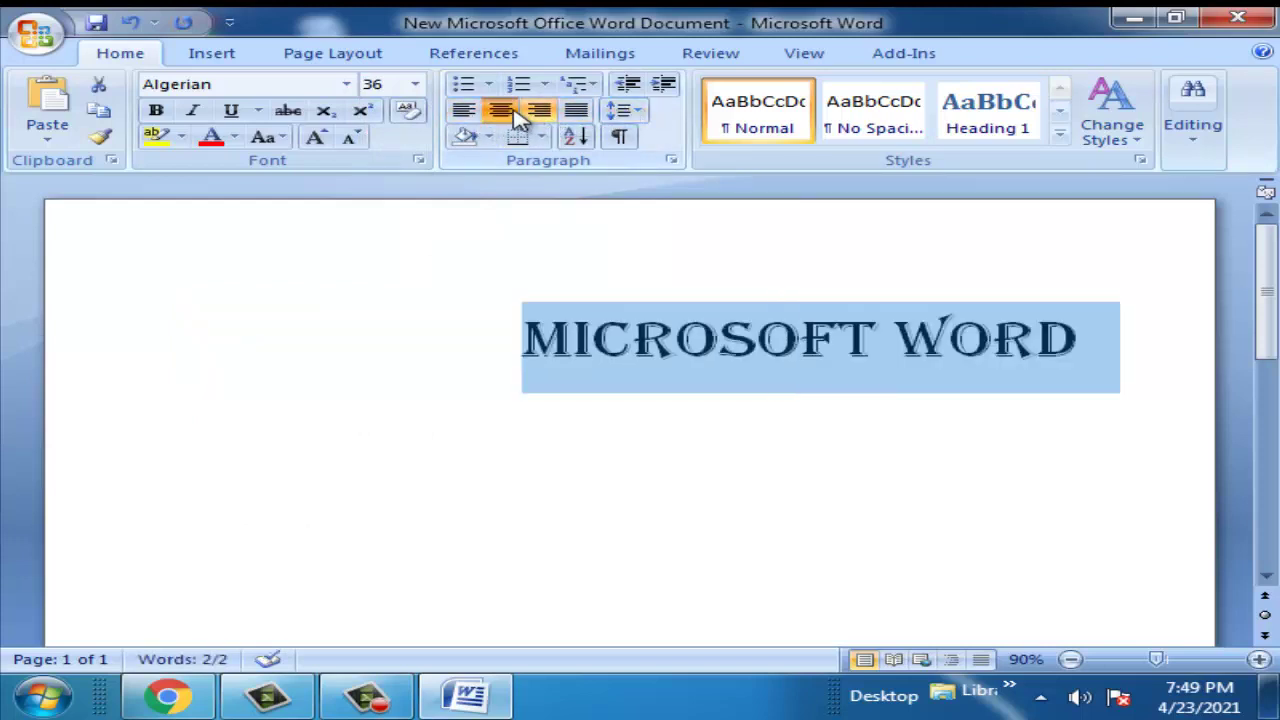
pyautogui.click(502, 113)
pyautogui.click(460, 112)
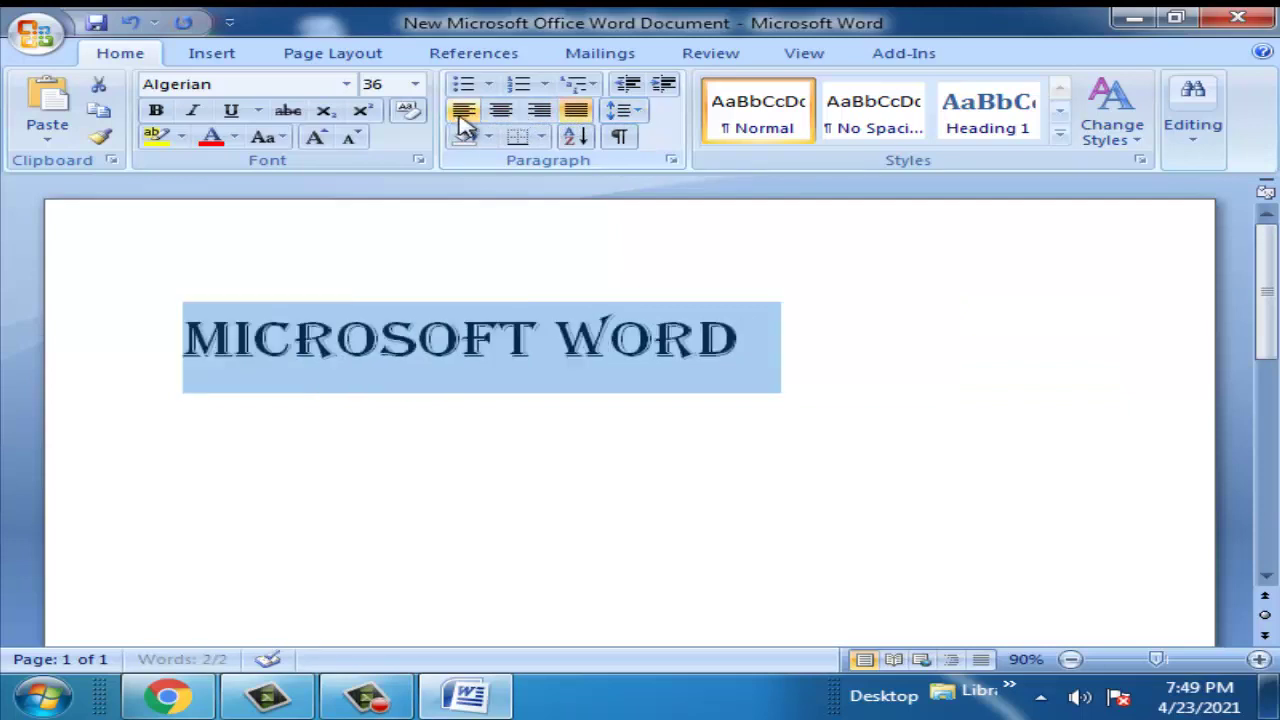
pyautogui.click(515, 112)
pyautogui.click(625, 111)
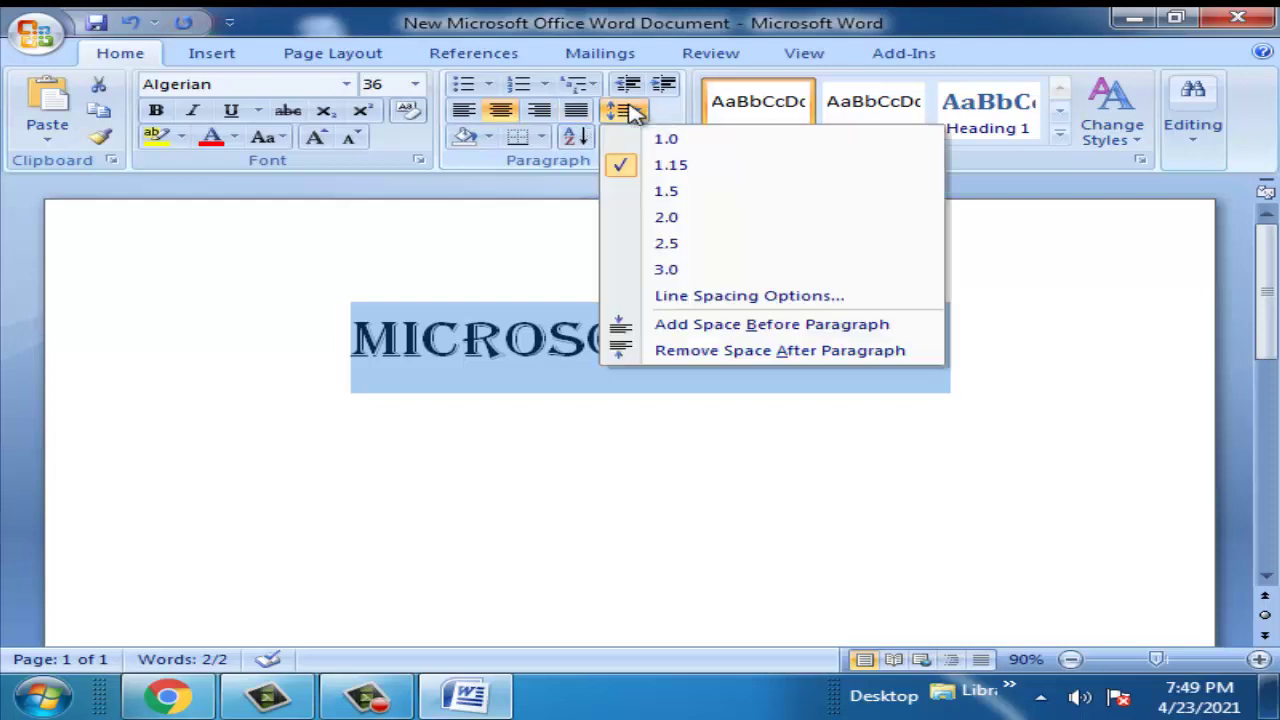
pyautogui.click(488, 366)
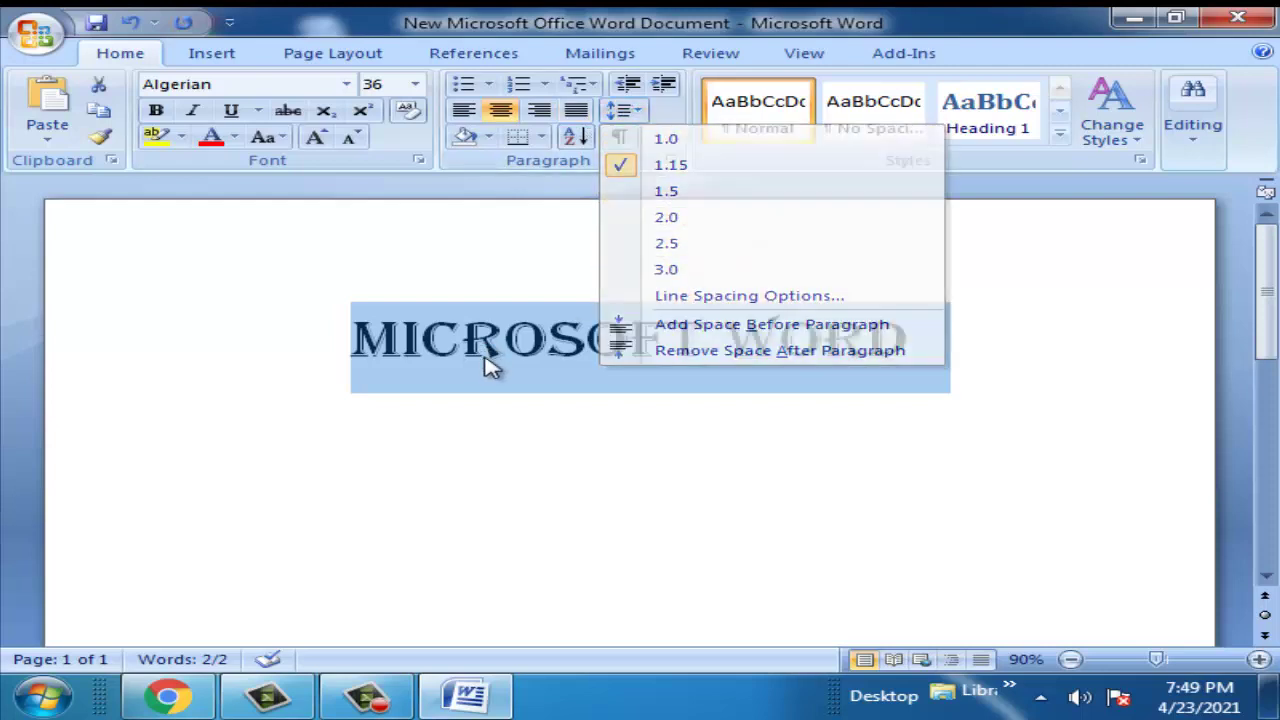
# Copy the MICROSOFT WORD heading and paste a second copy on the line below.
pyautogui.click(957, 333)
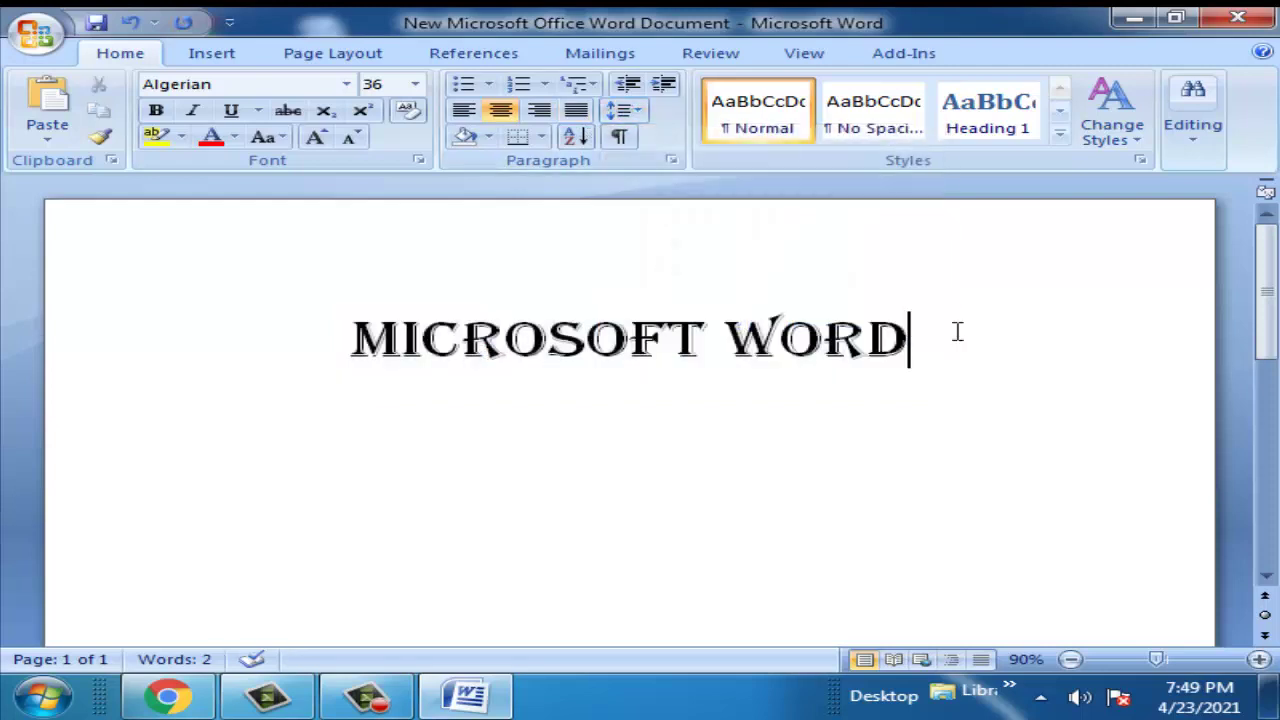
pyautogui.press('Return')
pyautogui.tripleClick(733, 338)
pyautogui.hotkey('ctrl', 'c')
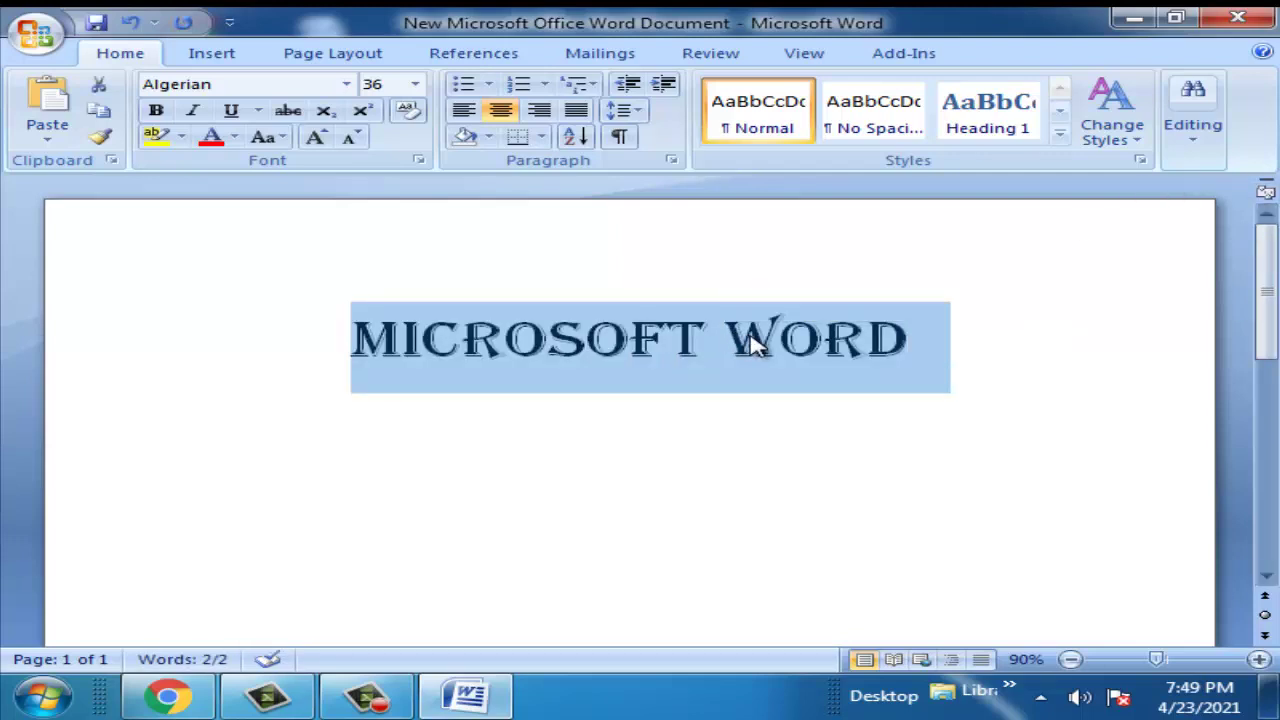
pyautogui.click(942, 330)
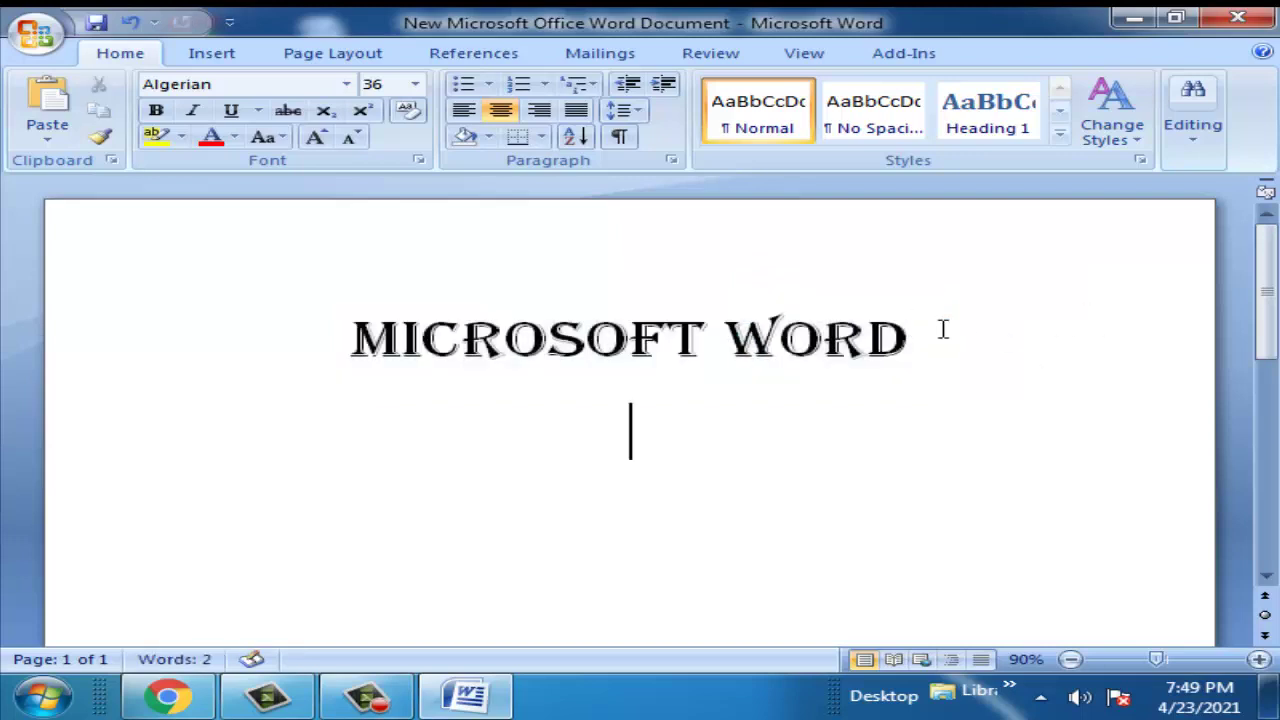
pyautogui.press('Return')
pyautogui.hotkey('ctrl', 'v')
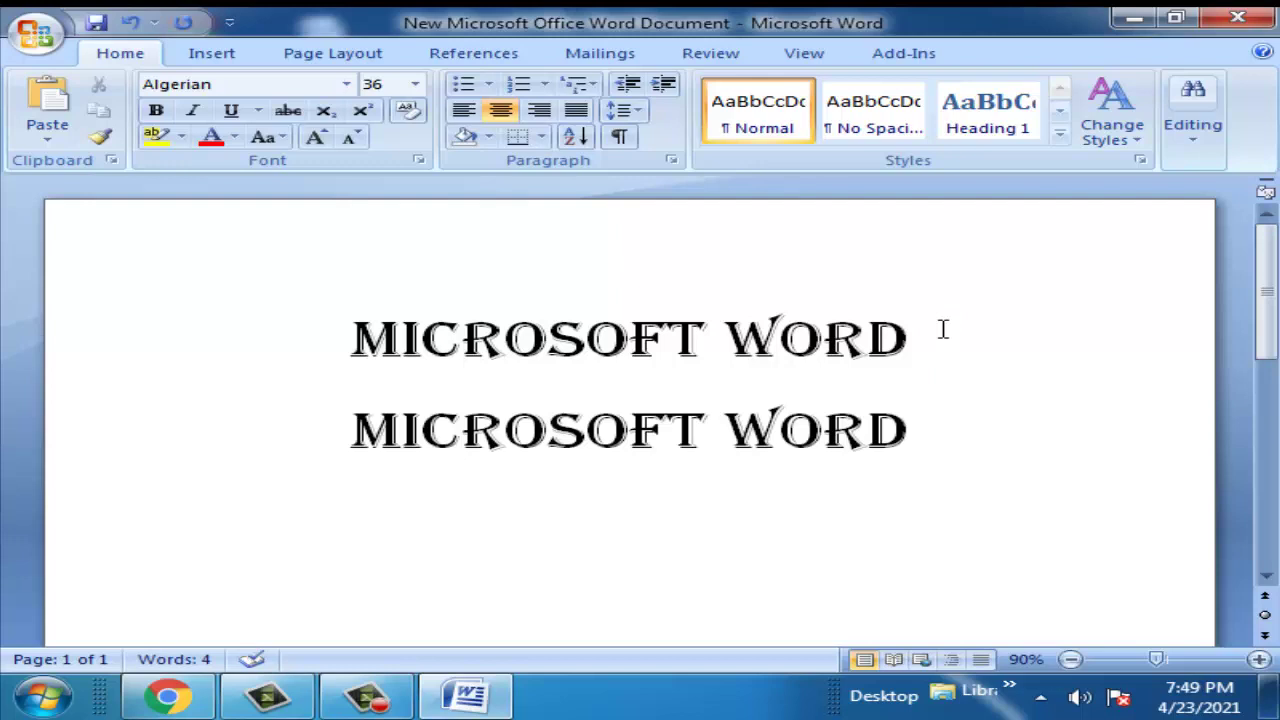
# Set both lines to 2.5 line spacing, then back to 1.0, and add space before the paragraph.
pyautogui.moveTo(980, 443); pyautogui.dragTo(251, 291)
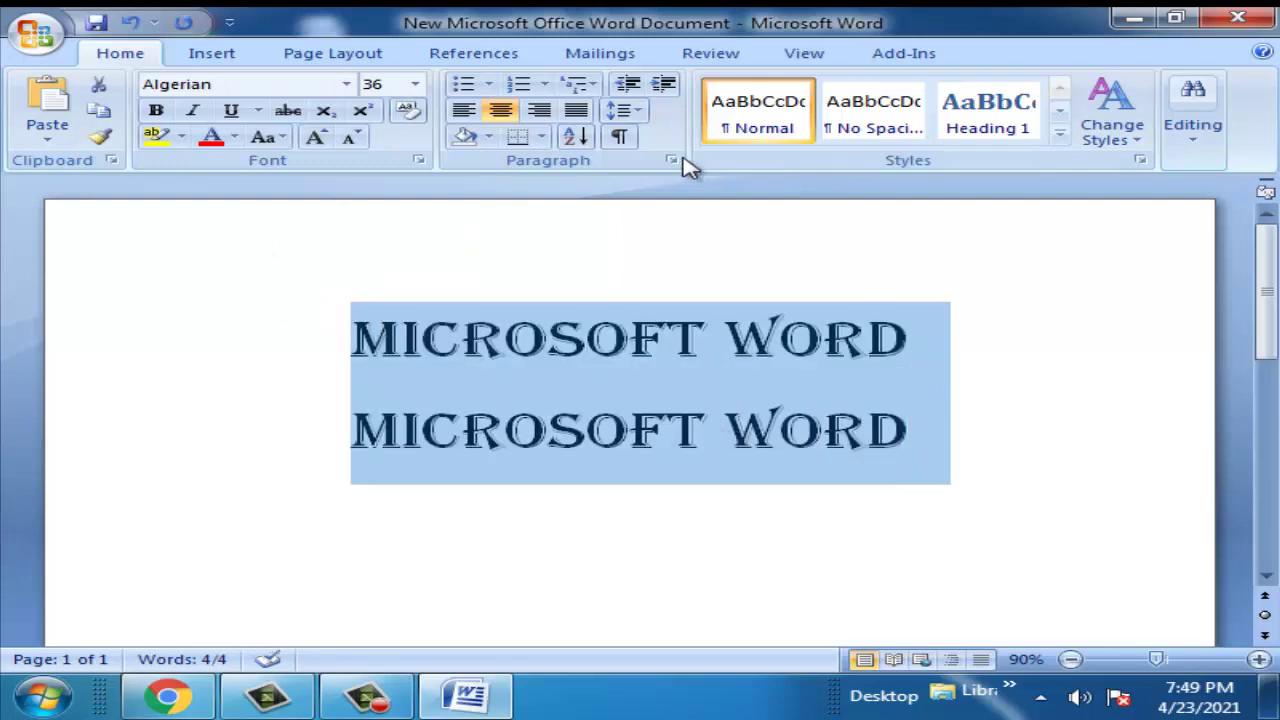
pyautogui.click(638, 112)
pyautogui.click(670, 246)
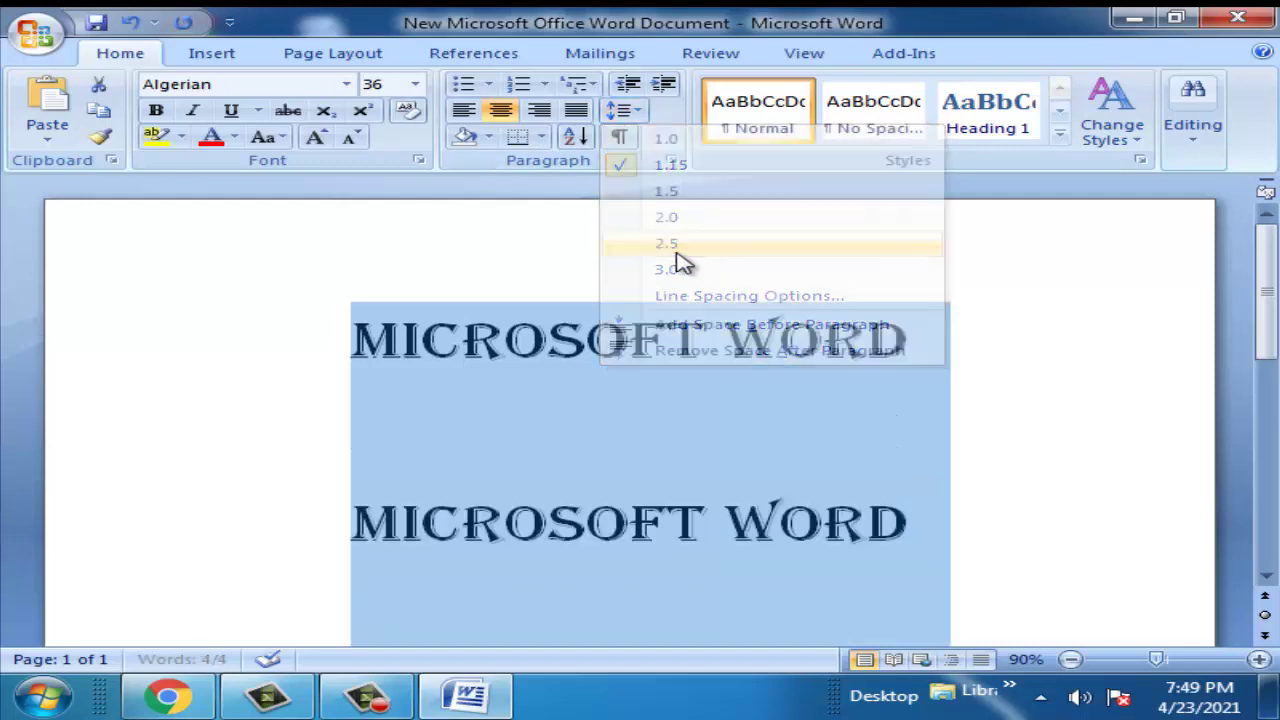
pyautogui.click(638, 112)
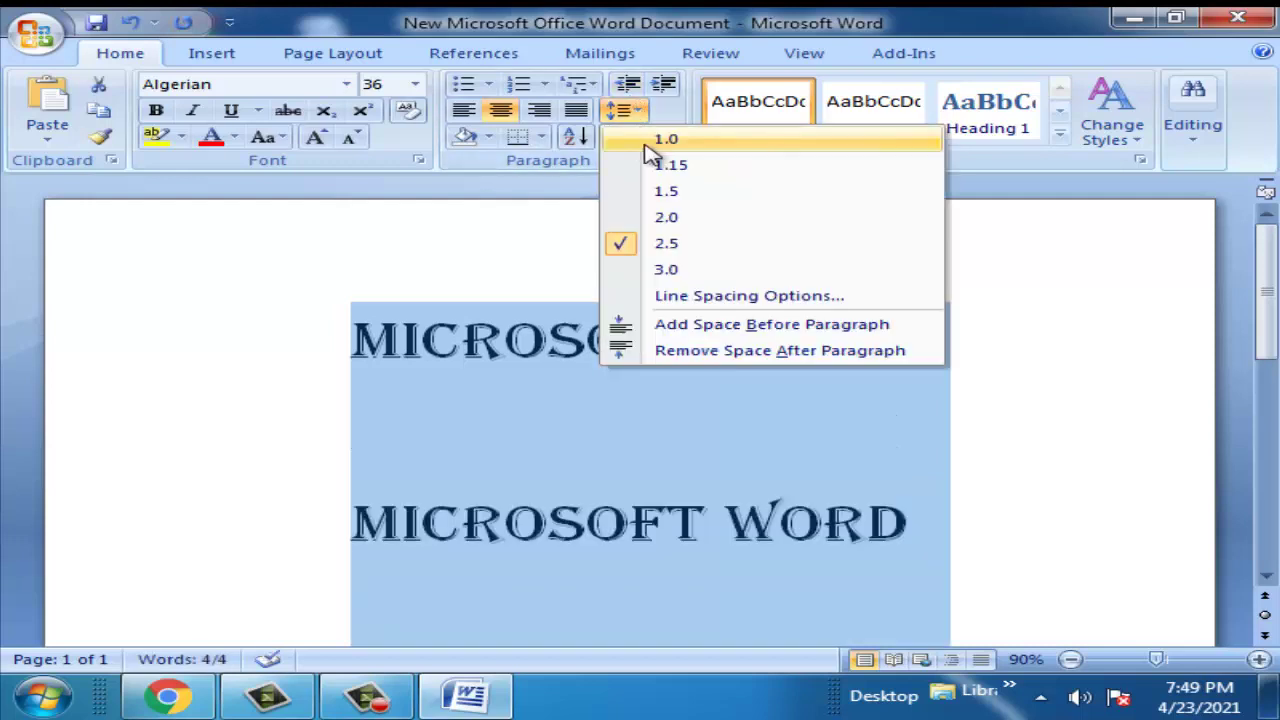
pyautogui.click(648, 140)
pyautogui.click(625, 110)
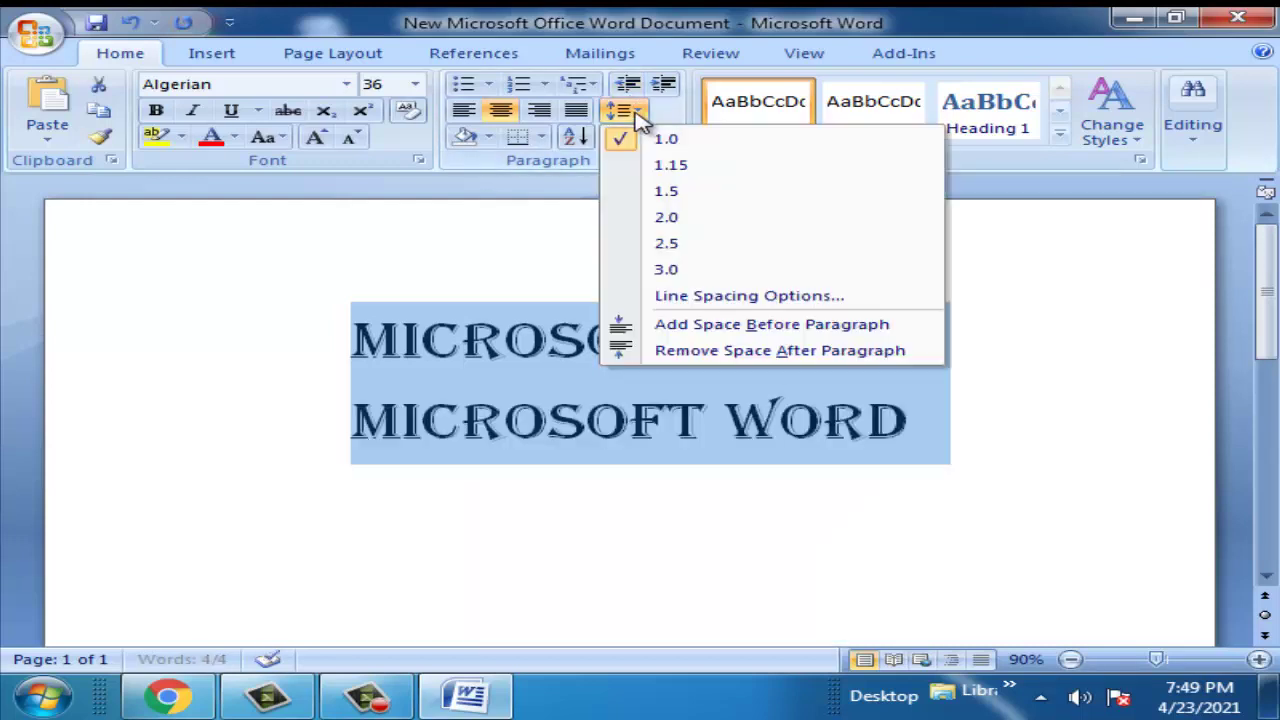
pyautogui.click(659, 333)
pyautogui.click(634, 356)
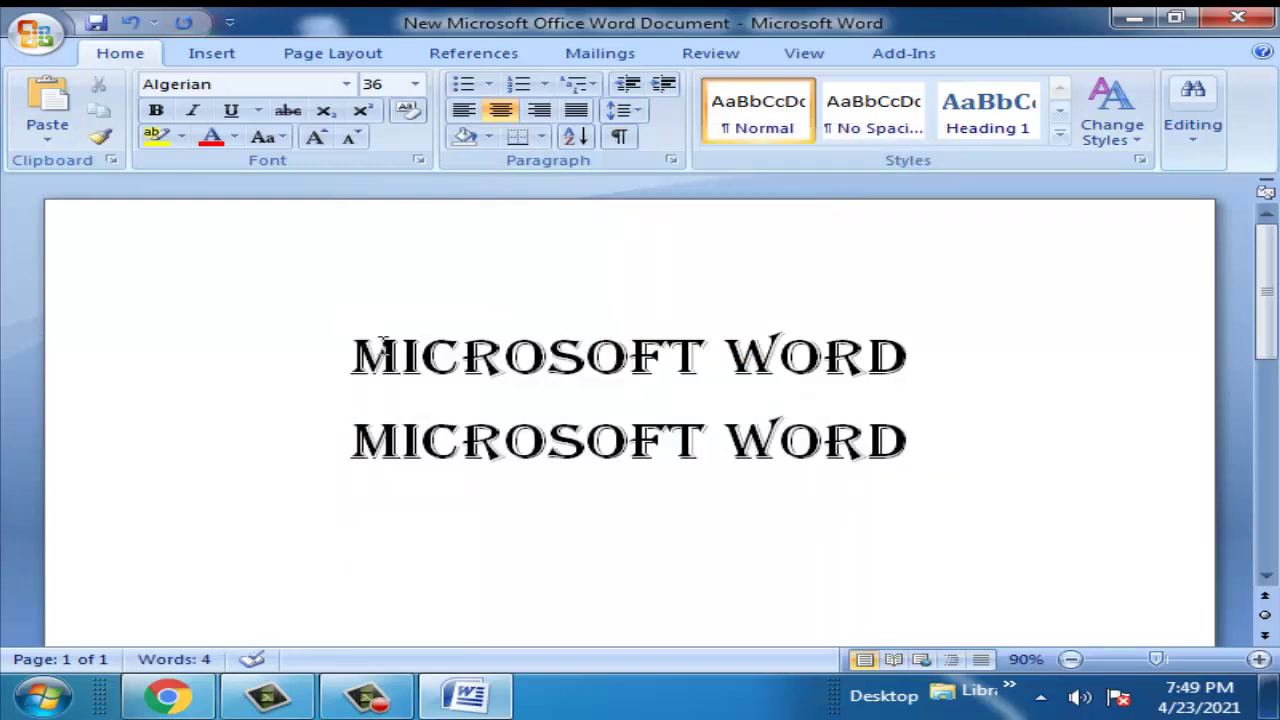
# Select both lines, toggle paragraph marks on and off, and close the Sort settings unused.
pyautogui.moveTo(355, 345); pyautogui.dragTo(777, 465)
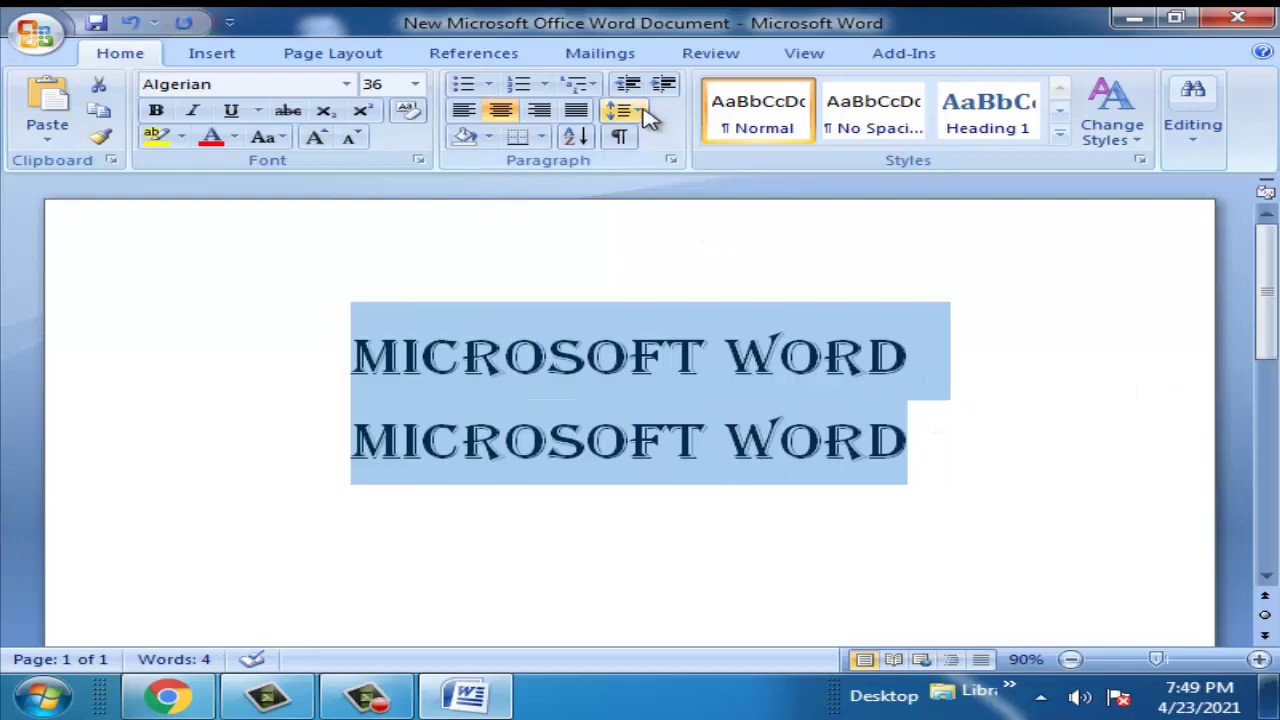
pyautogui.click(625, 141)
pyautogui.click(622, 141)
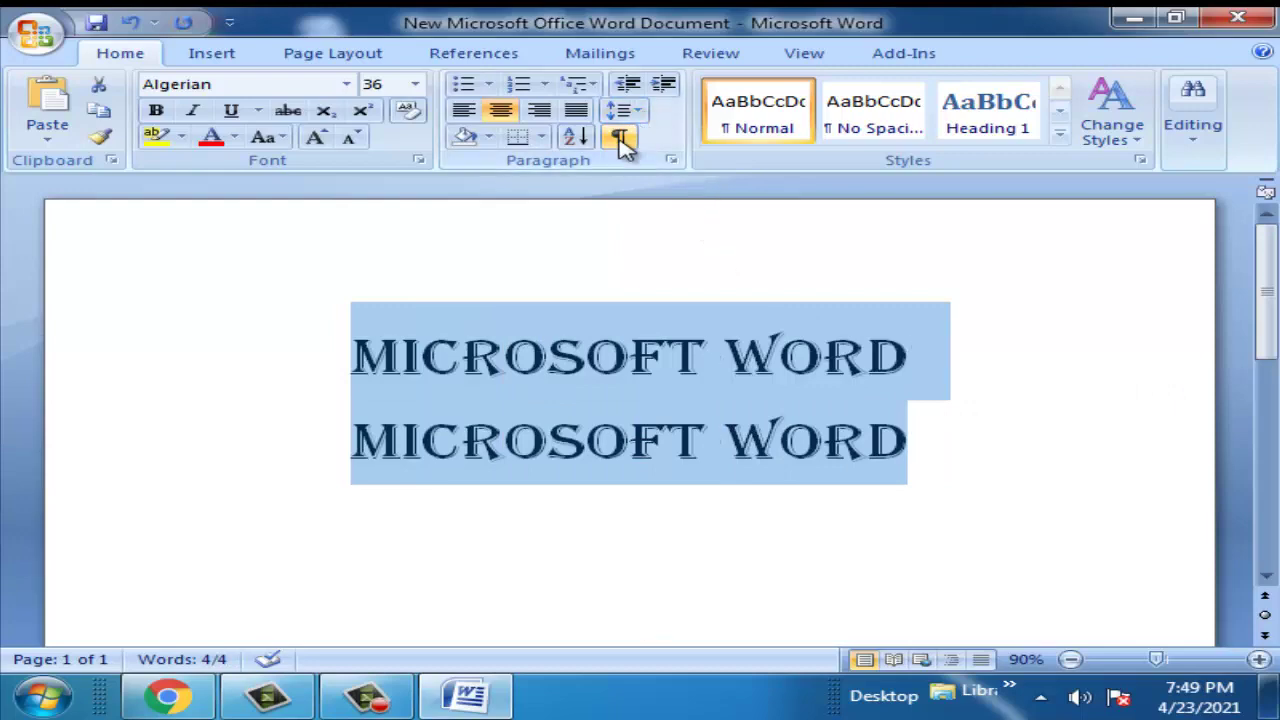
pyautogui.click(578, 138)
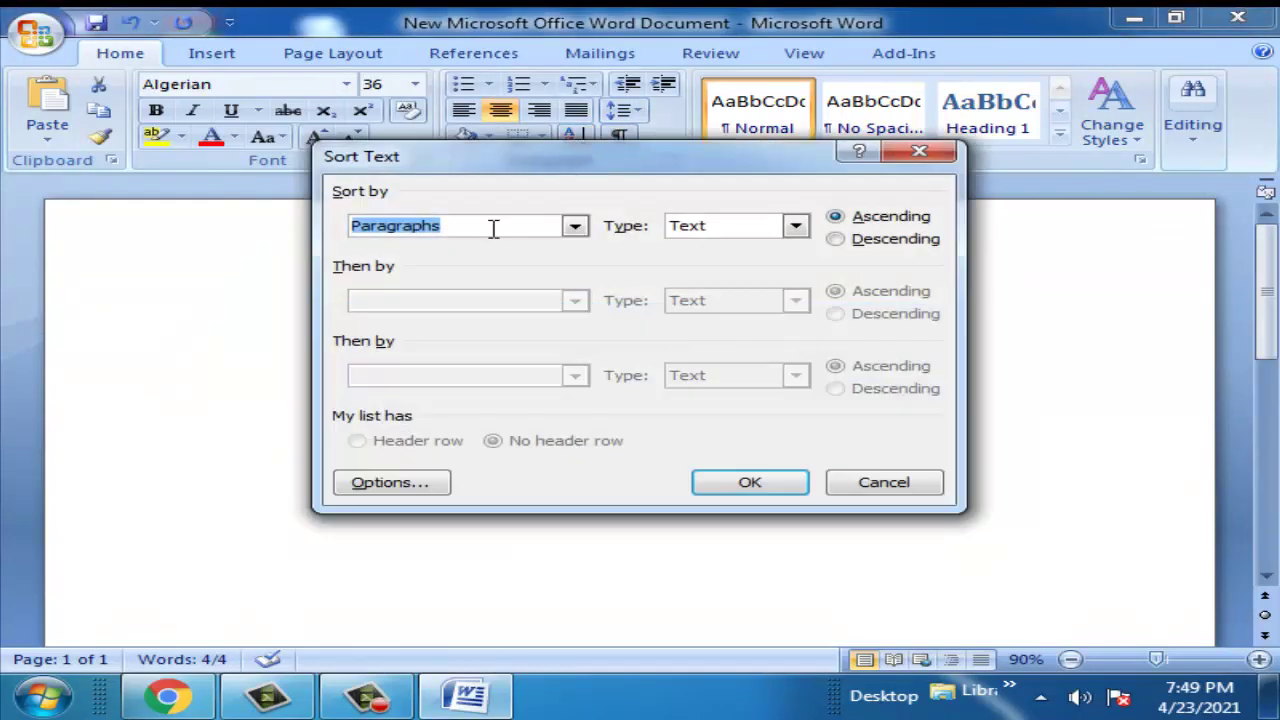
pyautogui.click(930, 153)
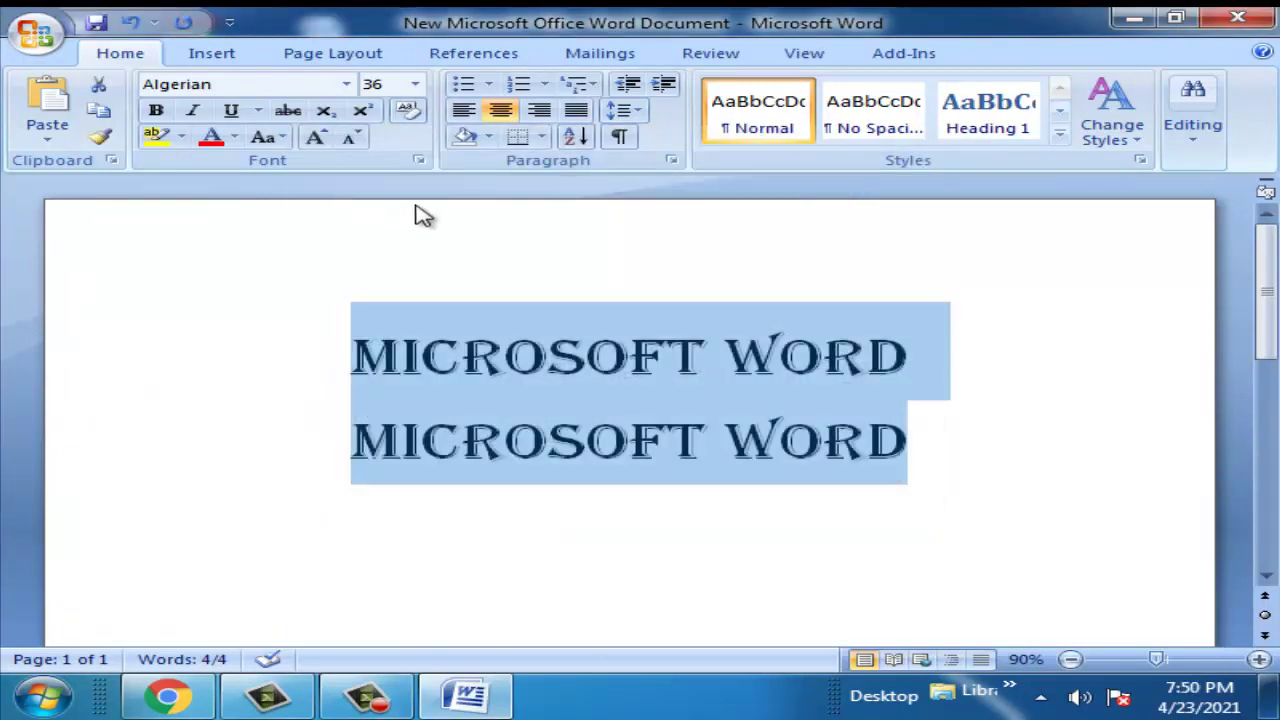
# Try arrow, check-mark and diamond bullets on both lines, then number them 1. and 2.
pyautogui.click(480, 88)
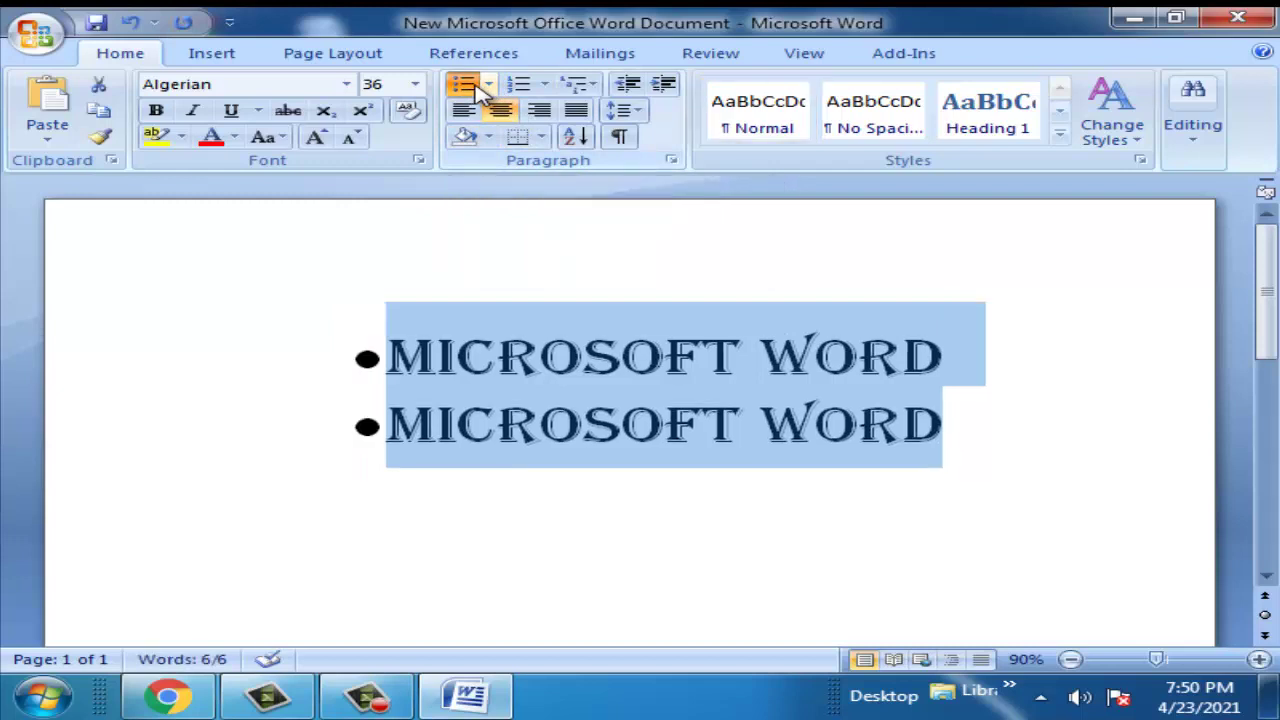
pyautogui.click(480, 88)
pyautogui.click(488, 88)
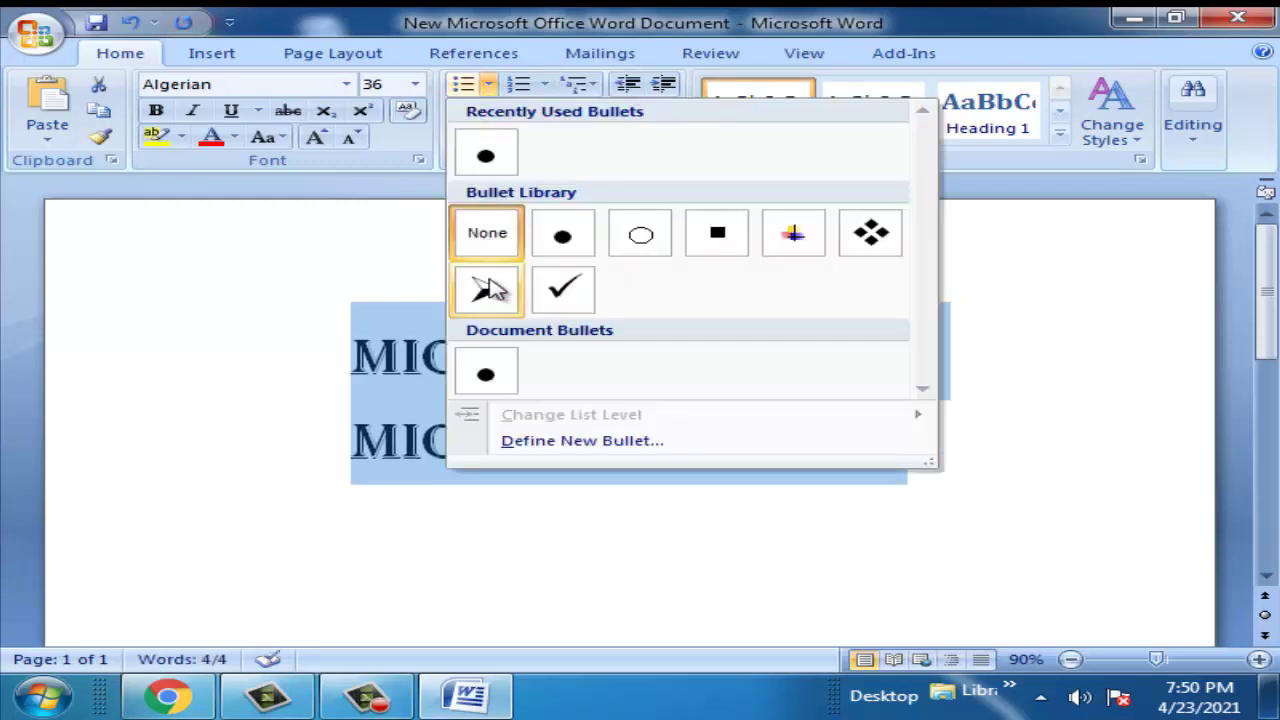
pyautogui.click(489, 288)
pyautogui.click(488, 84)
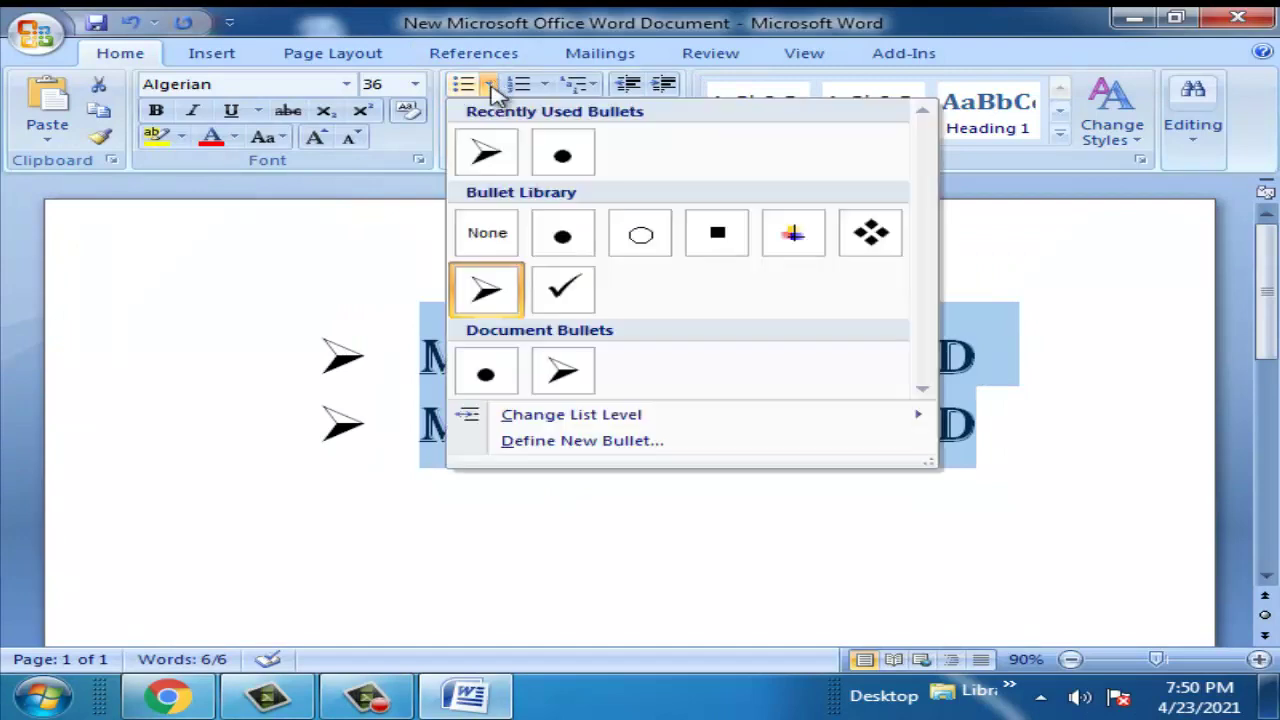
pyautogui.click(563, 289)
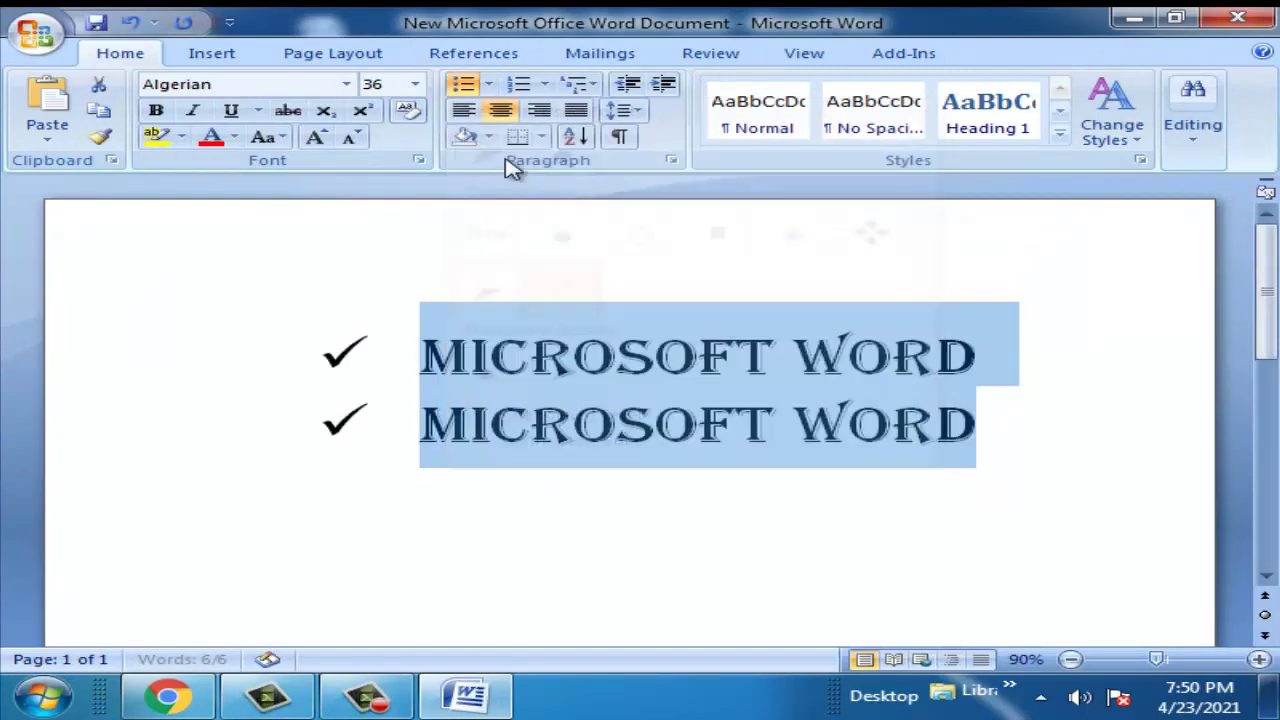
pyautogui.click(488, 84)
pyautogui.click(868, 236)
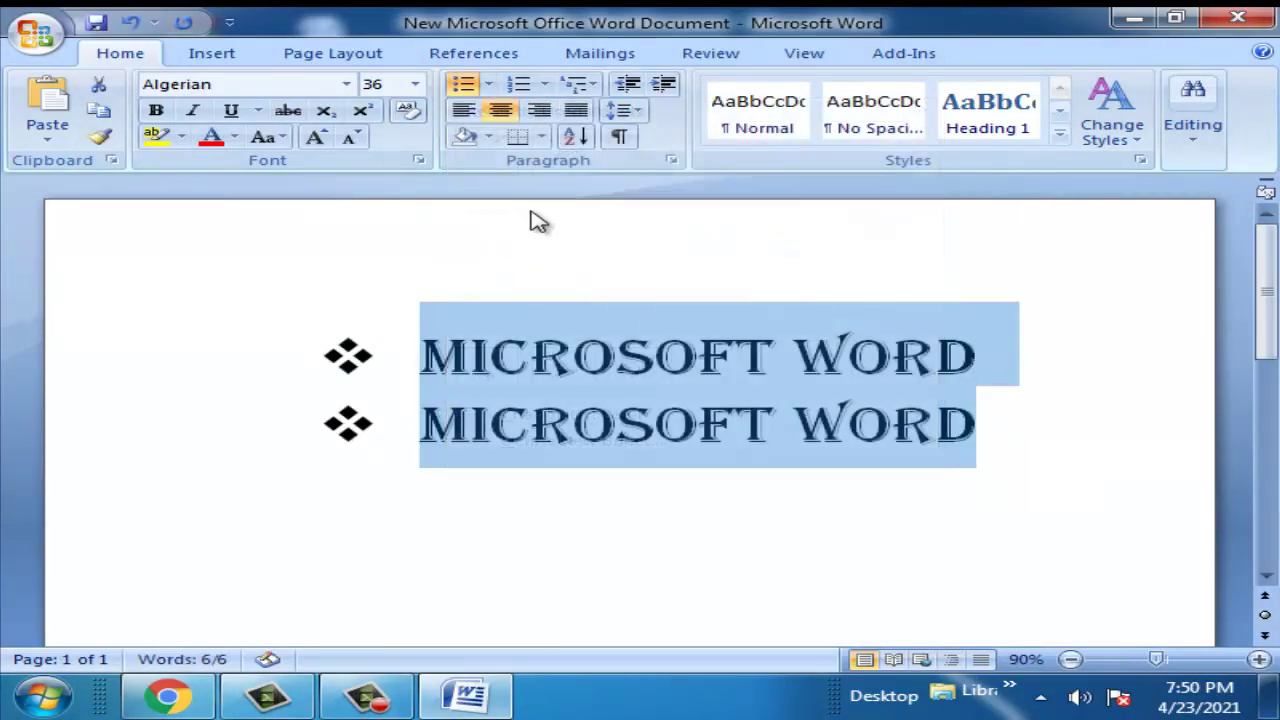
pyautogui.click(488, 86)
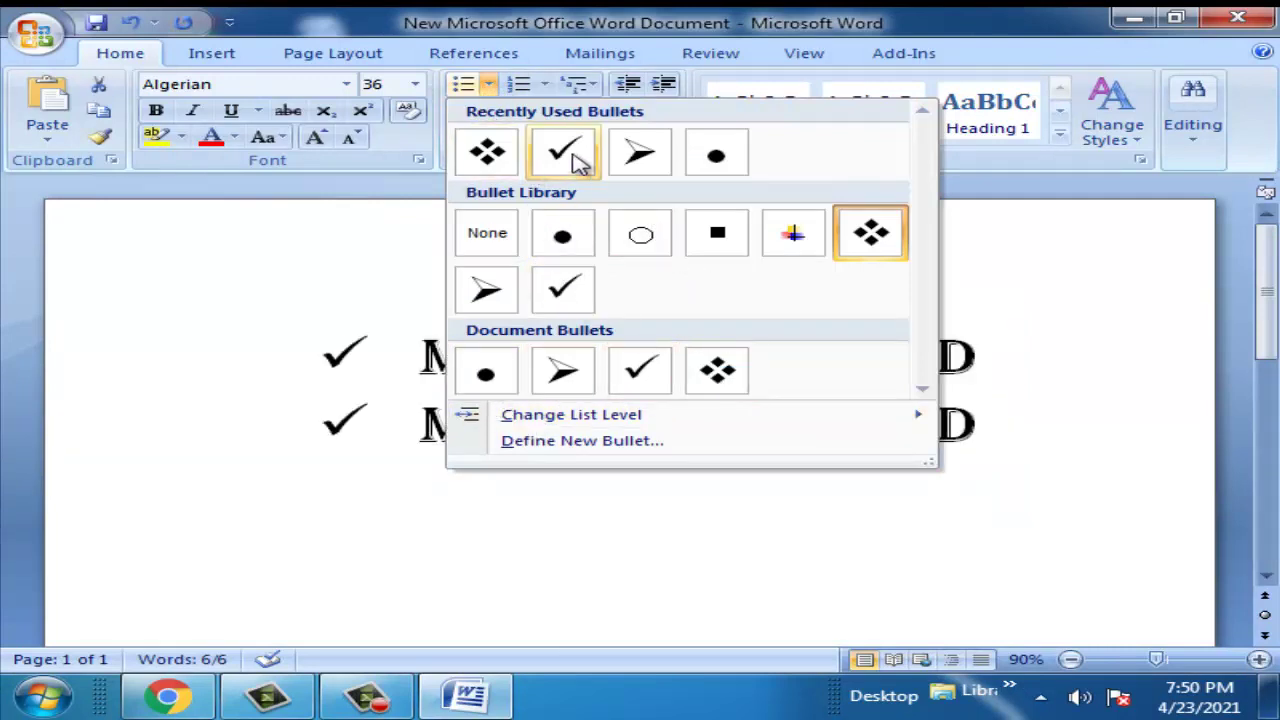
pyautogui.click(522, 86)
# Apply the 1) 2) multilevel list to both lines, then remove the numbering.
pyautogui.click(544, 86)
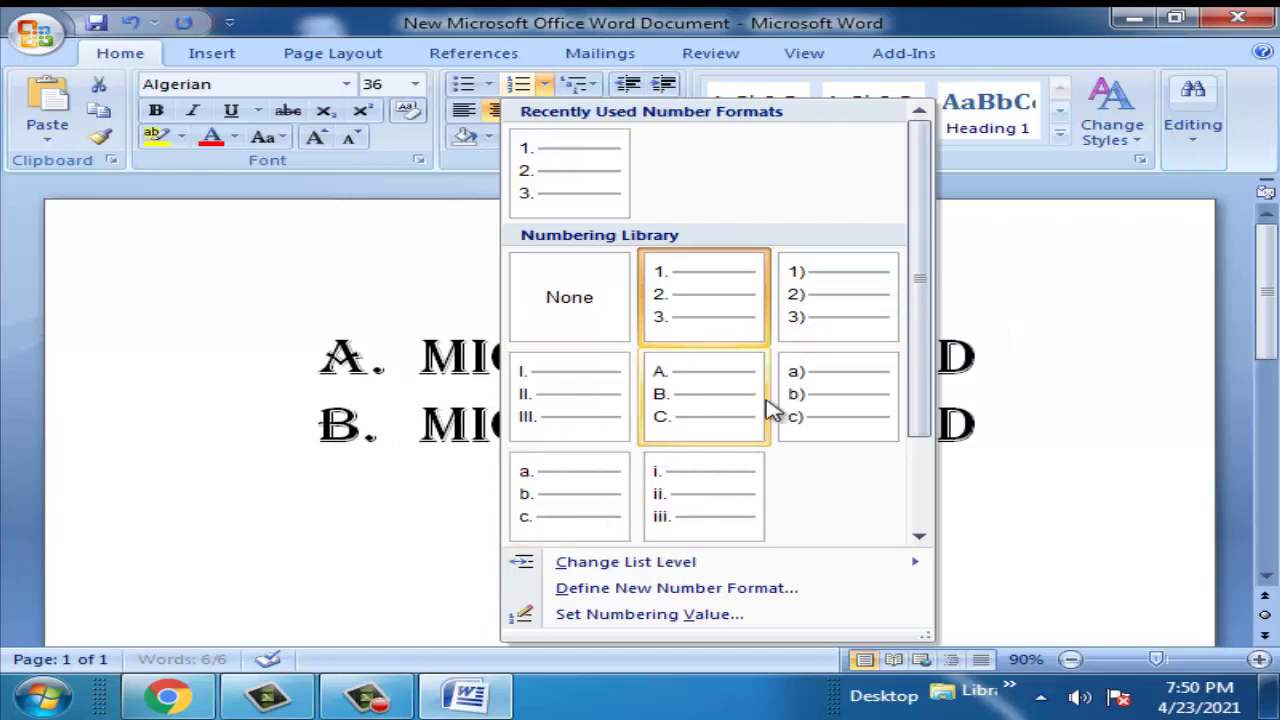
pyautogui.click(578, 85)
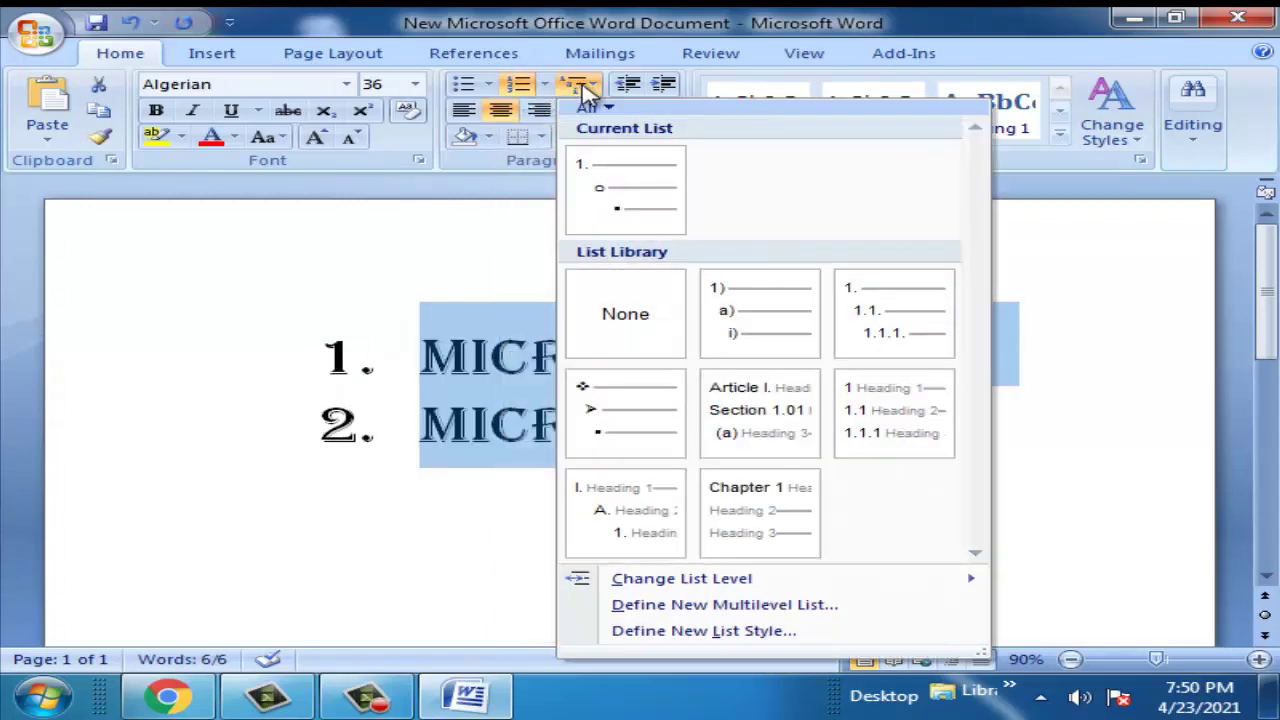
pyautogui.click(728, 335)
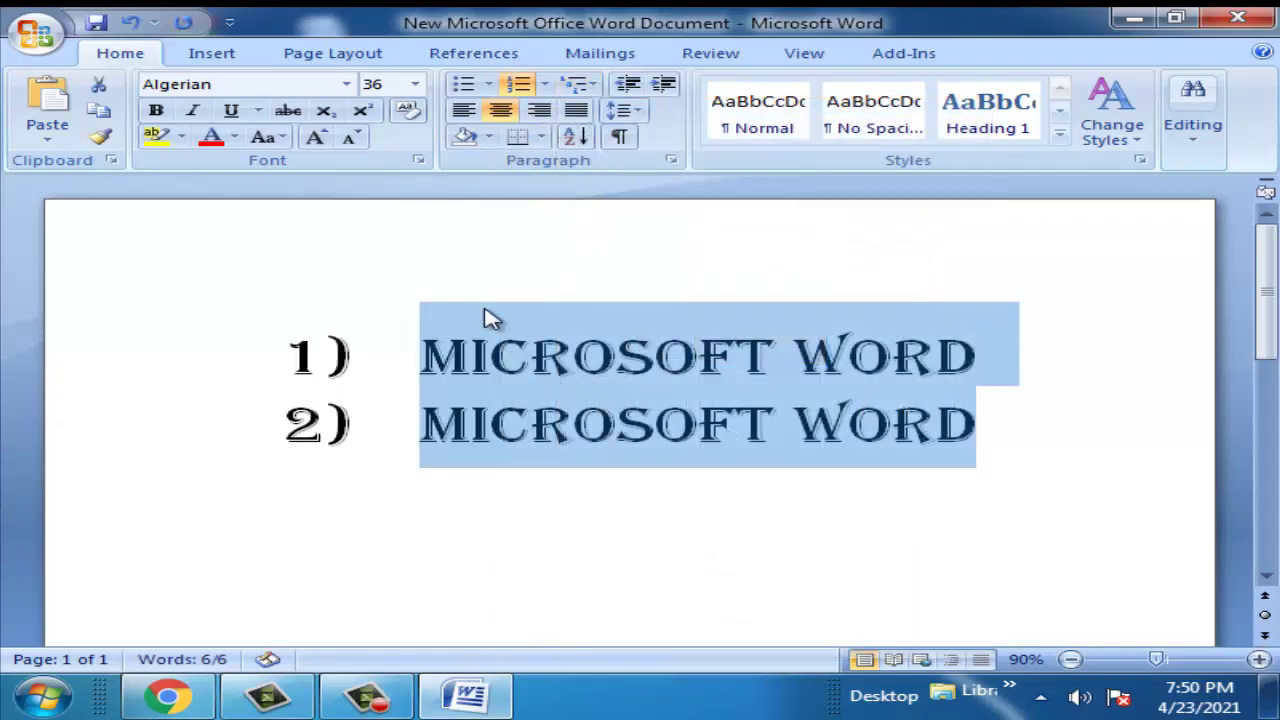
pyautogui.click(520, 86)
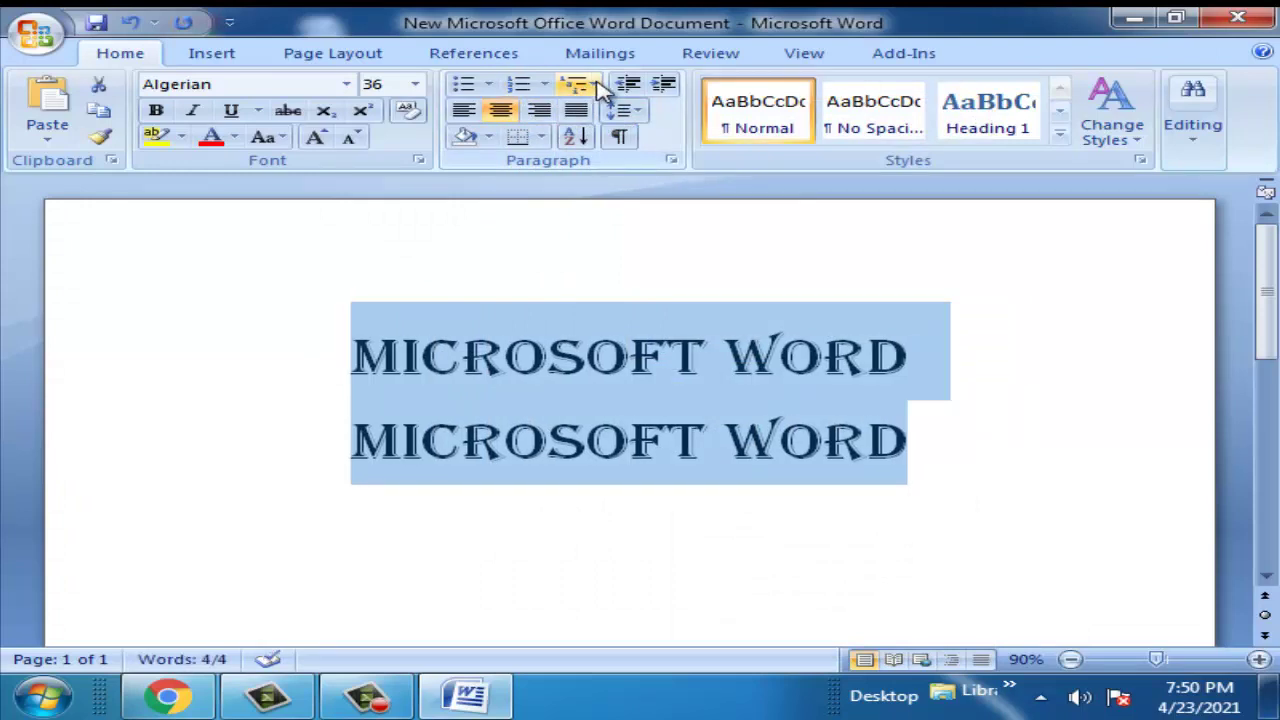
# Indent both lines five steps to the right, then bring them back left.
pyautogui.click(662, 86)
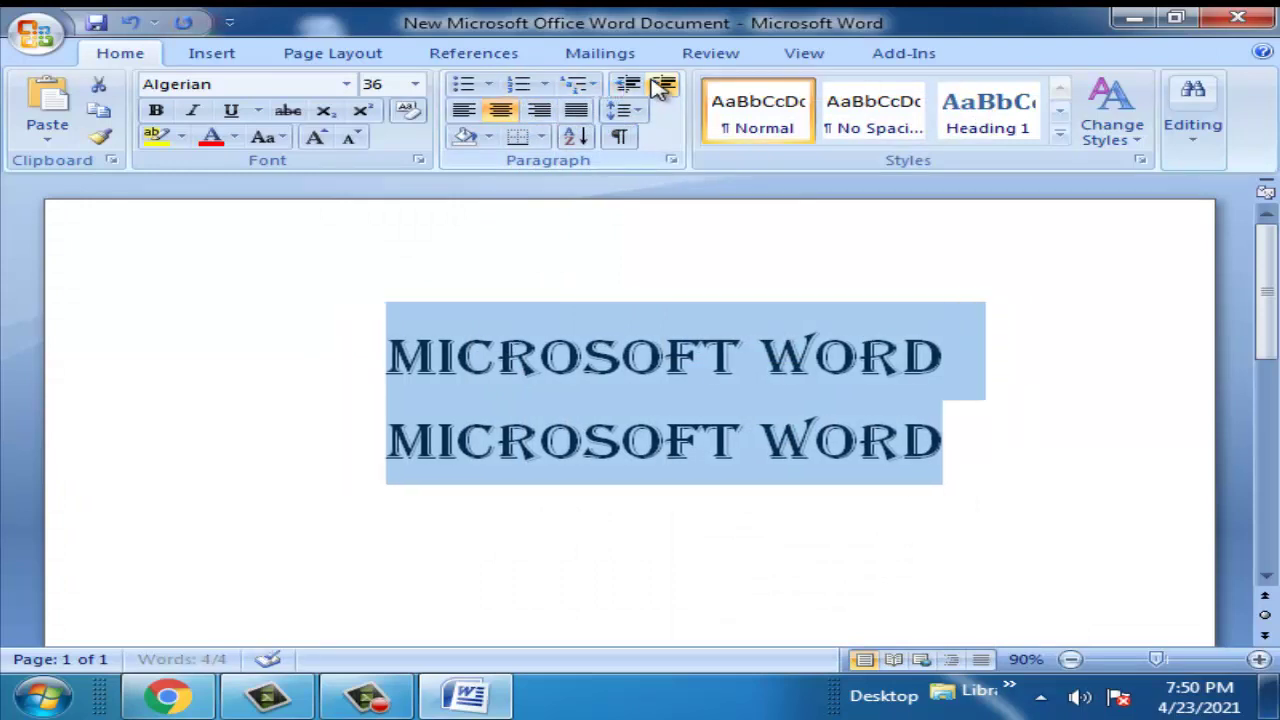
pyautogui.click(662, 86)
pyautogui.click(662, 86)
pyautogui.click(662, 86)
pyautogui.click(662, 86)
pyautogui.click(662, 86)
pyautogui.click(662, 86)
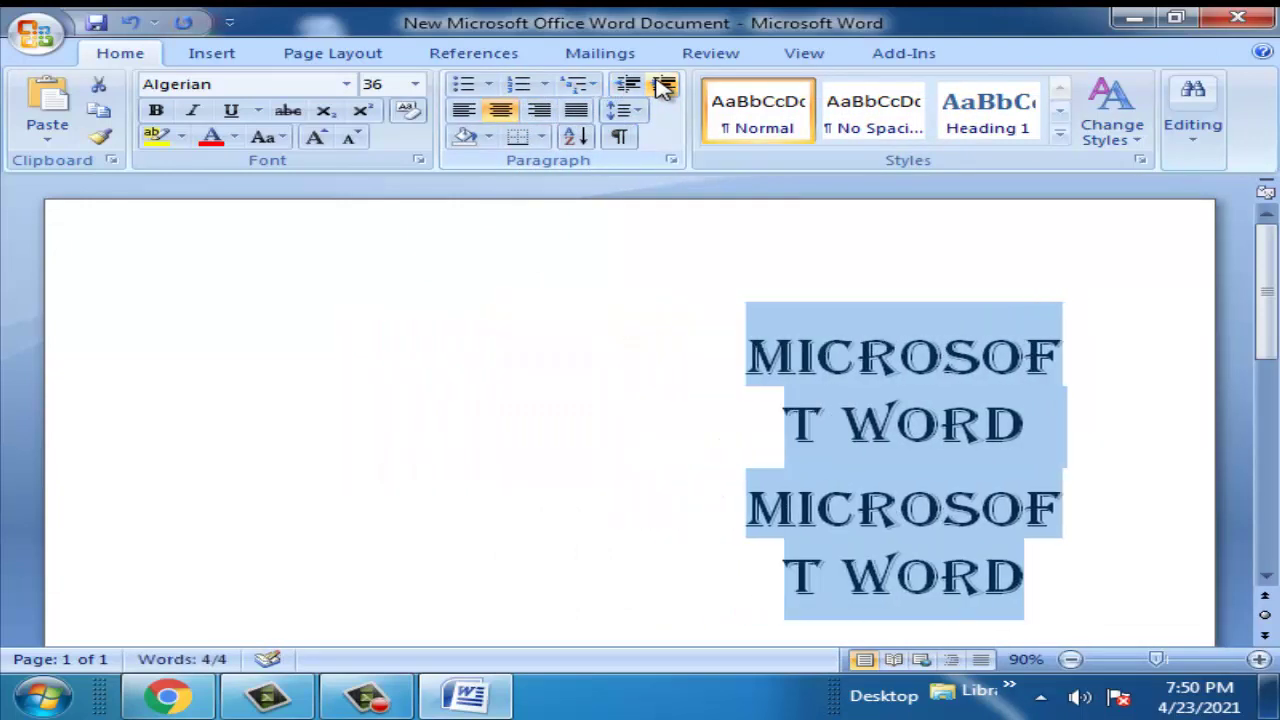
pyautogui.click(628, 86)
pyautogui.click(628, 86)
pyautogui.click(628, 86)
pyautogui.click(628, 86)
pyautogui.click(628, 86)
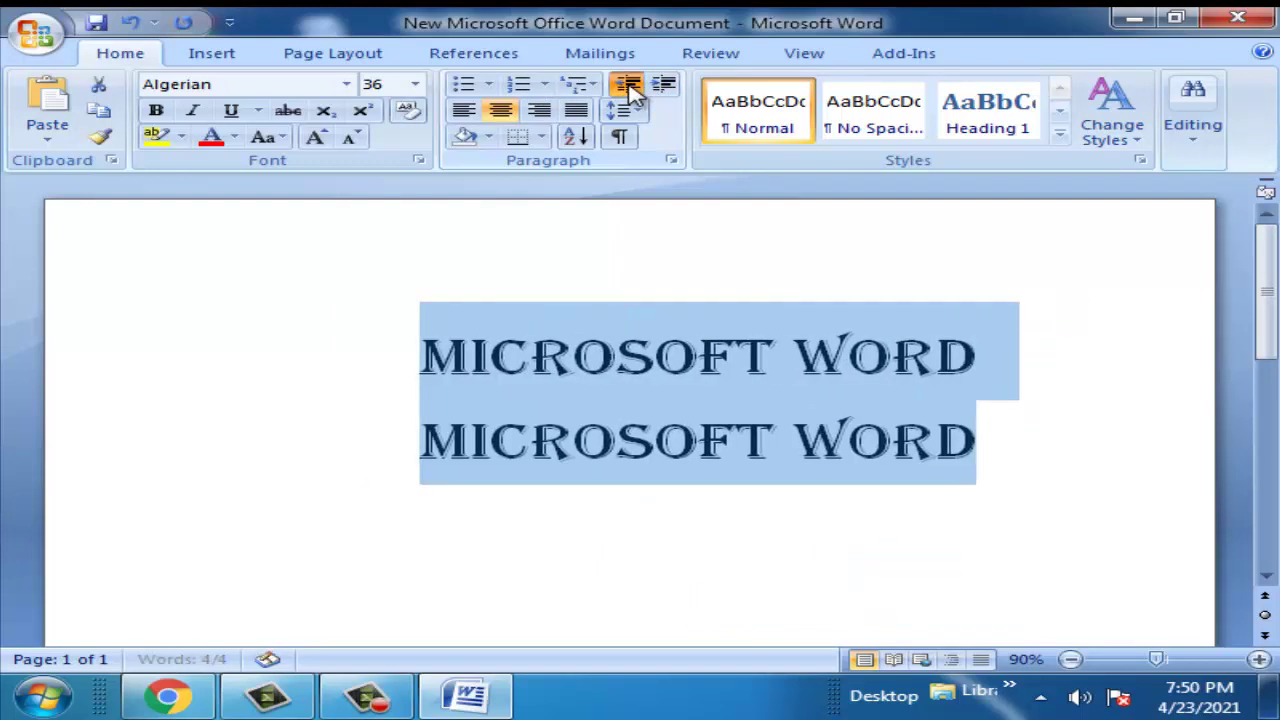
pyautogui.click(628, 86)
pyautogui.click(628, 86)
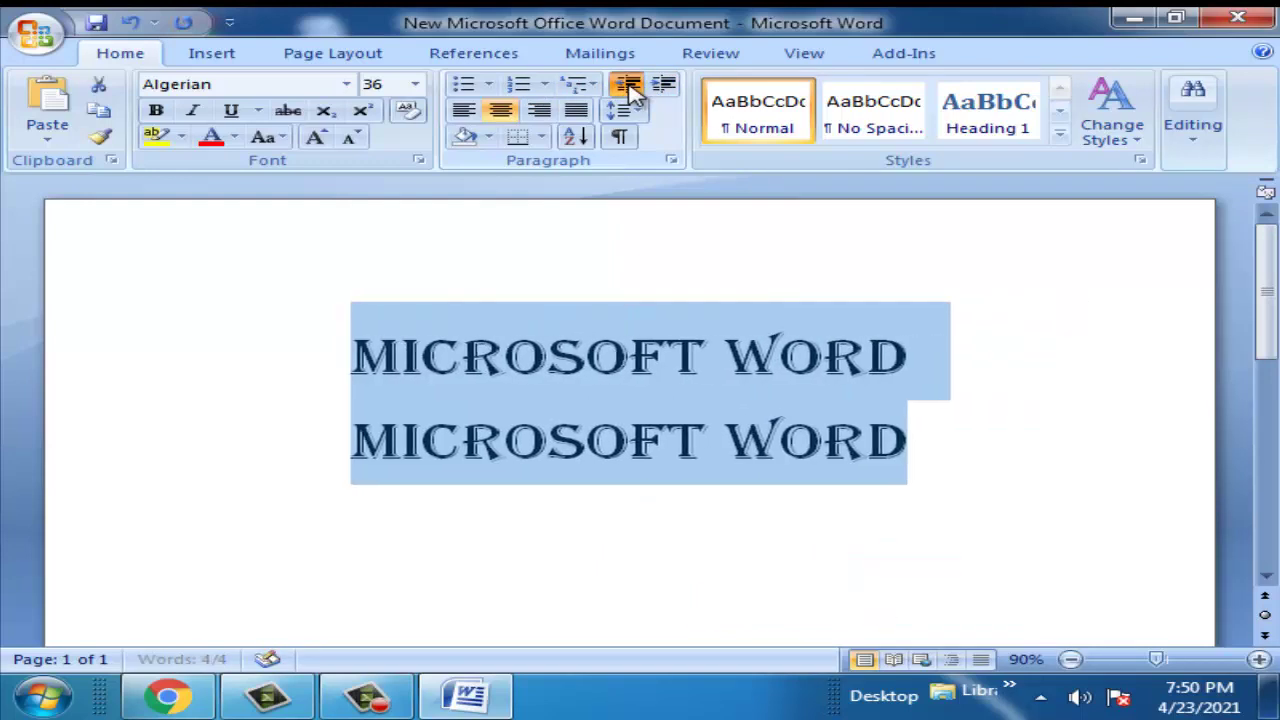
# Apply the No Spacing style to the lines, then switch them to the Normal style.
pyautogui.click(806, 114)
pyautogui.click(878, 118)
pyautogui.click(1060, 132)
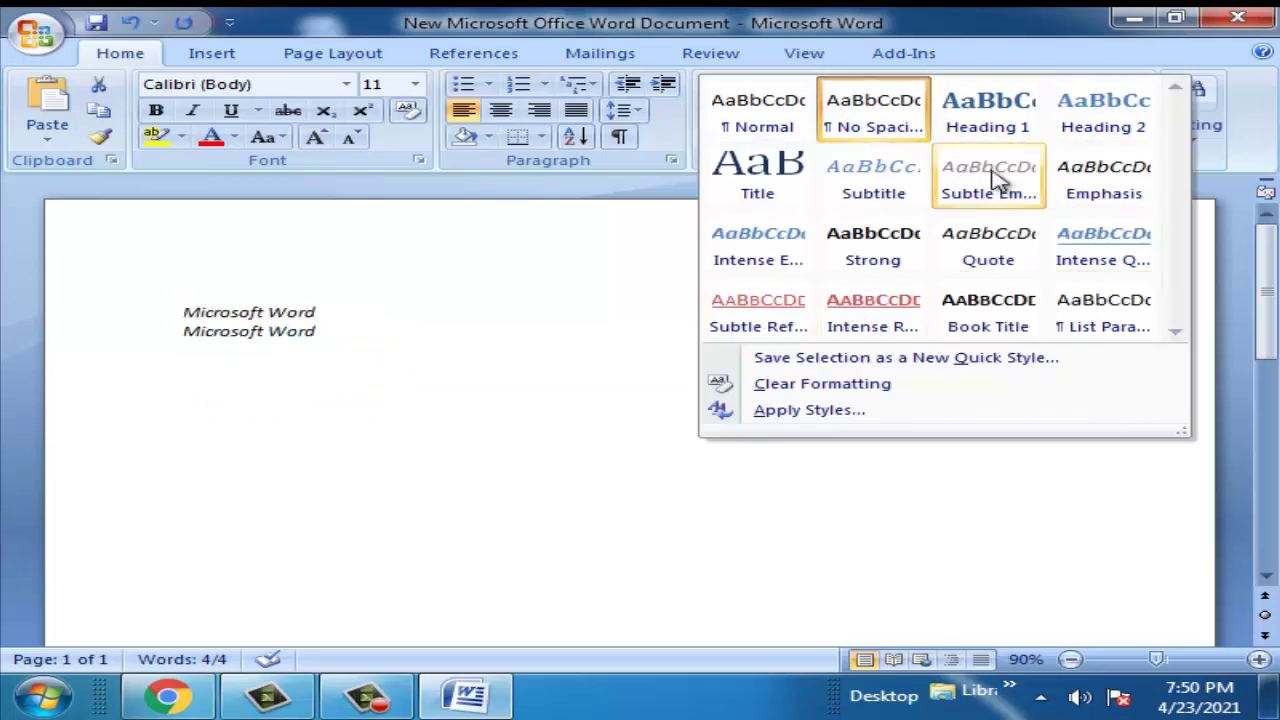
pyautogui.press('Escape')
pyautogui.click(763, 130)
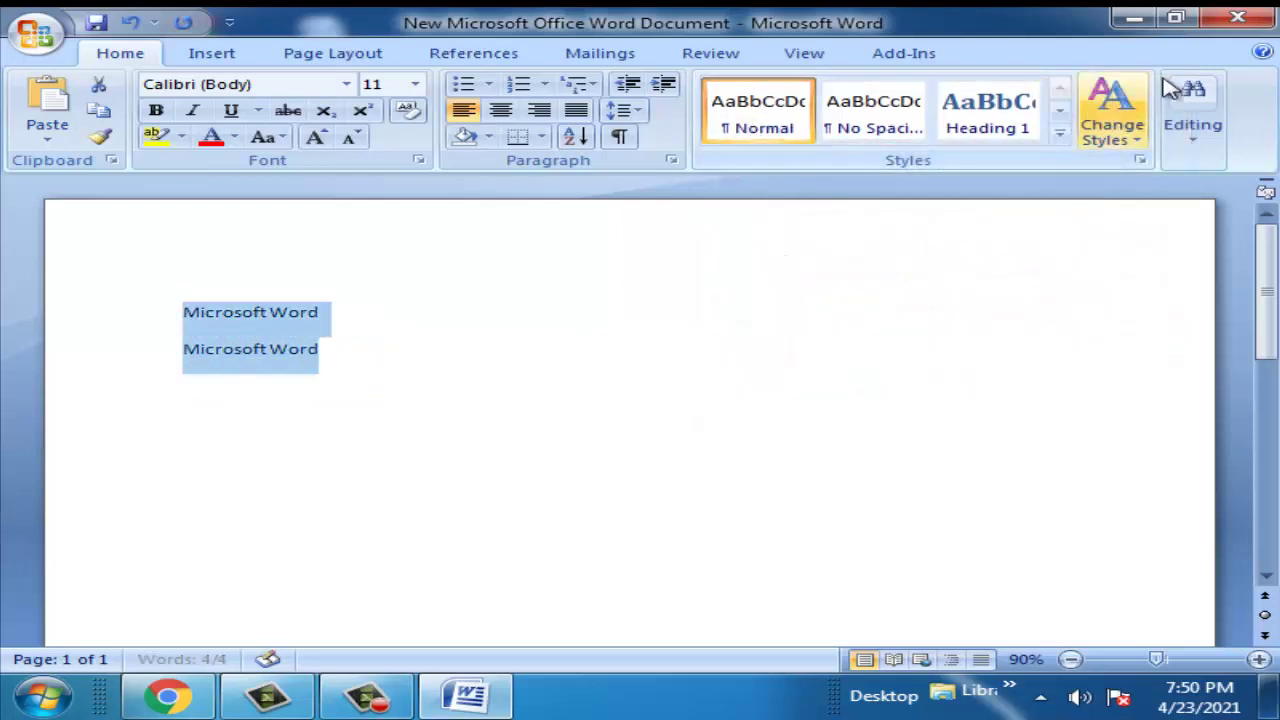
# Browse the Change Styles options and the Find/Replace/Select options, closing both unused.
pyautogui.click(1128, 120)
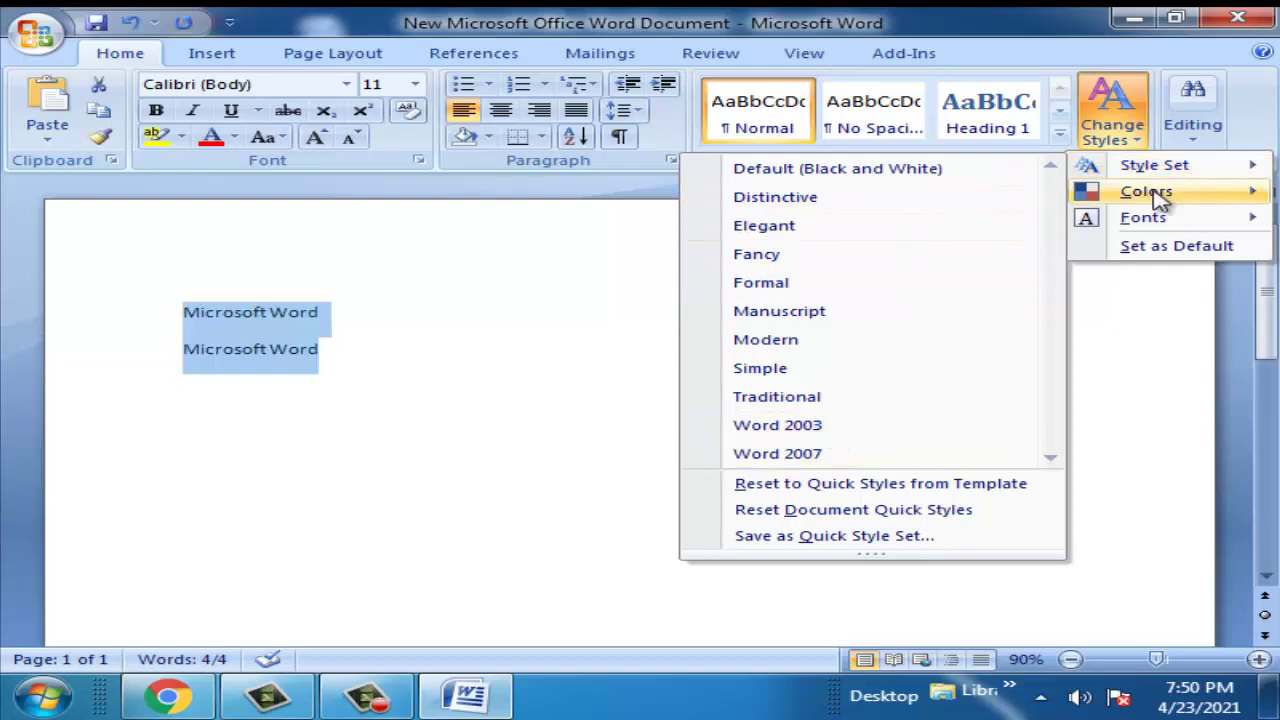
pyautogui.moveTo(1146, 191)
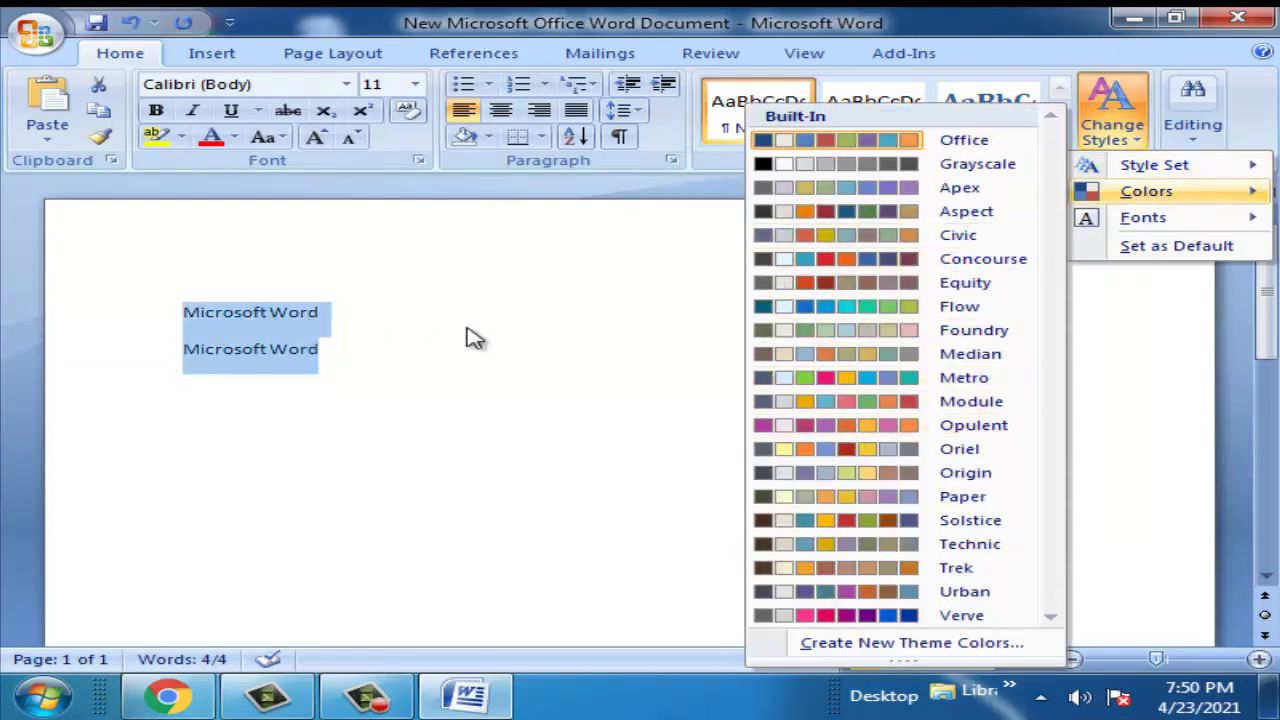
pyautogui.click(510, 312)
pyautogui.click(1200, 120)
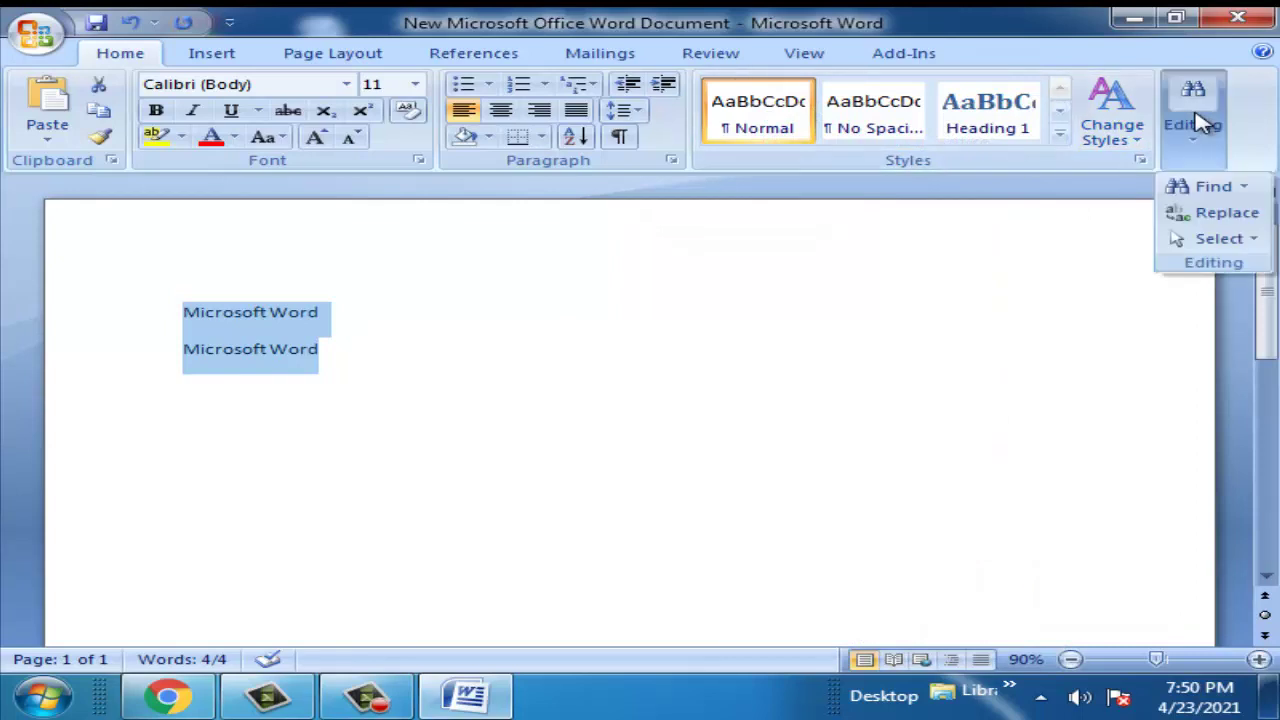
pyautogui.click(1060, 308)
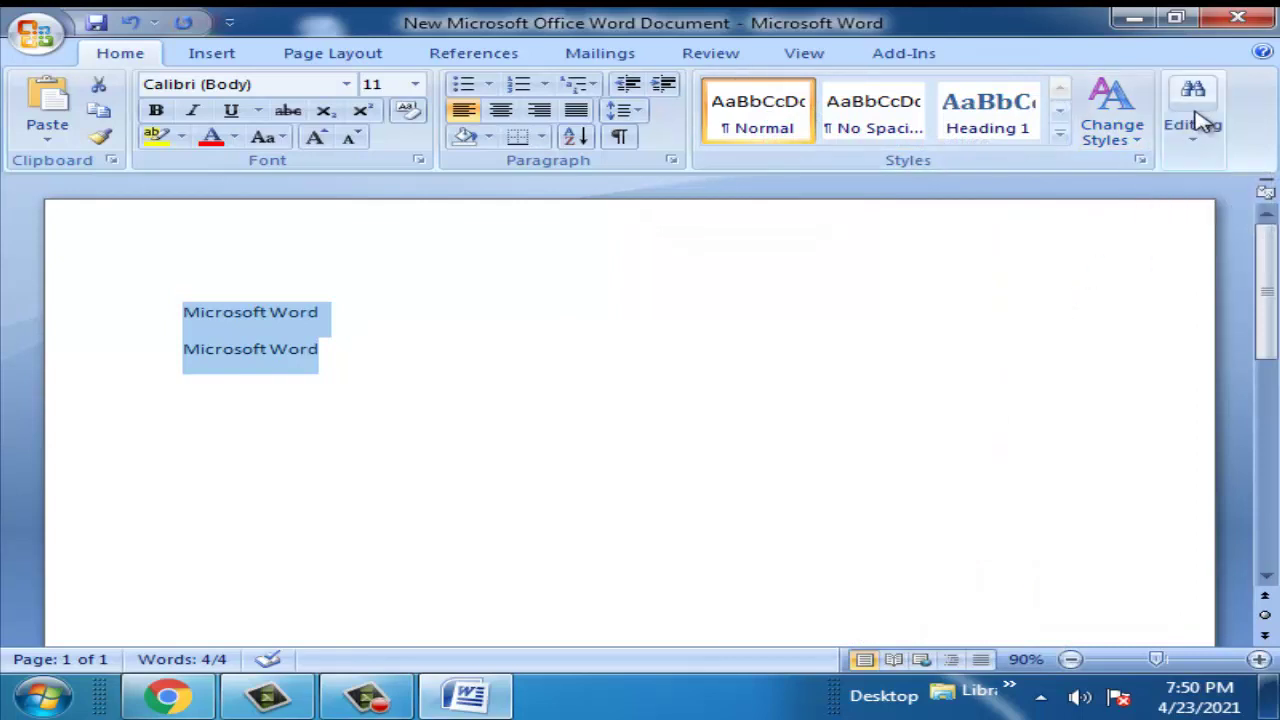
pyautogui.click(1200, 120)
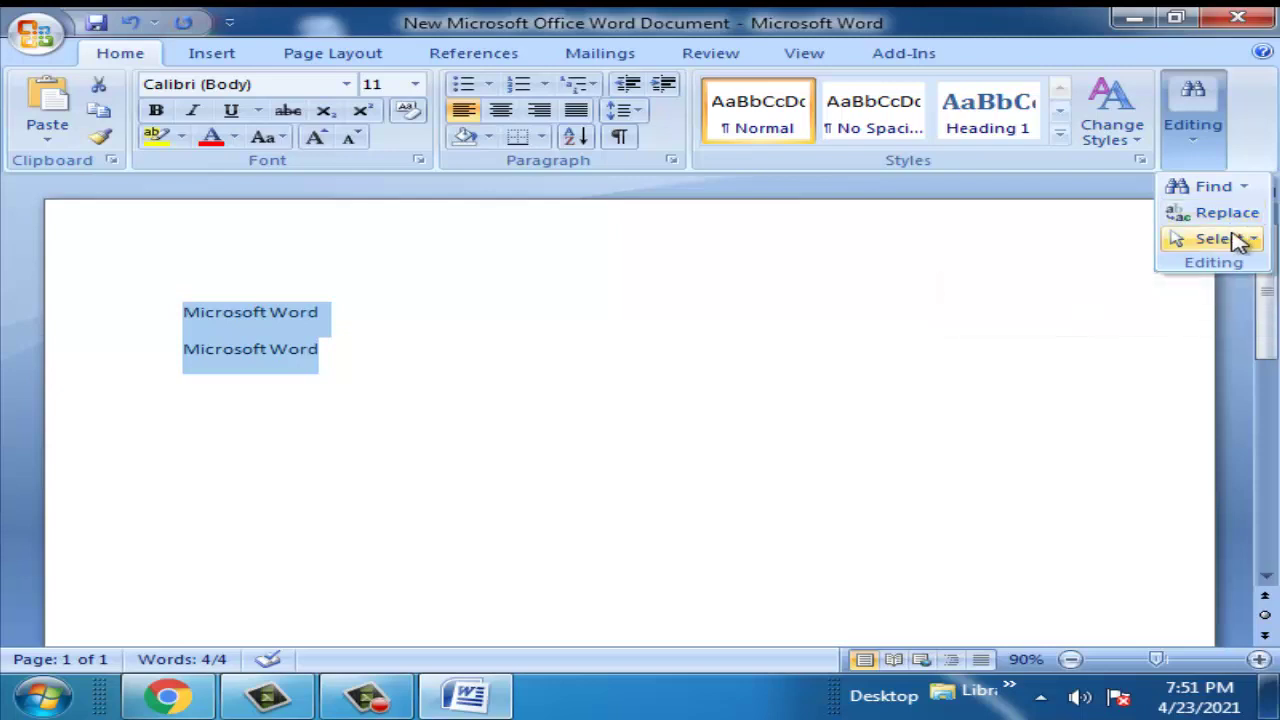
pyautogui.press('Escape')
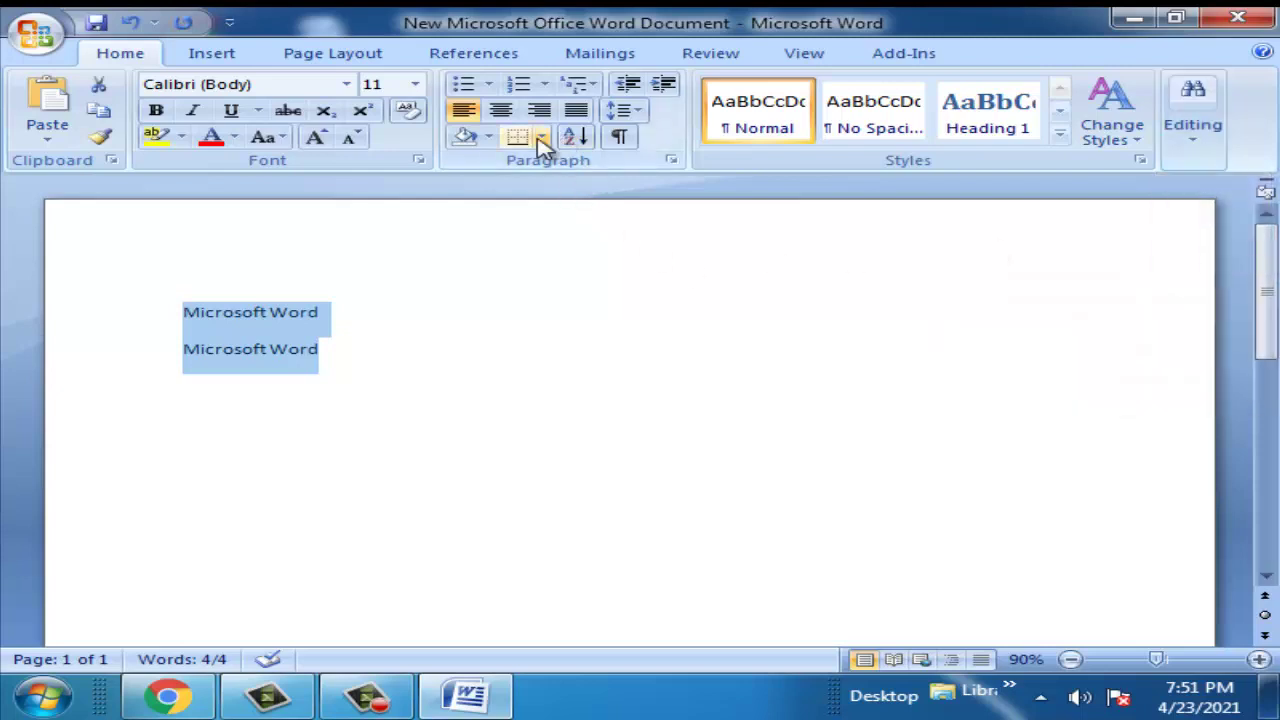
# Open the Borders list and close it unused, leaving both lines in Algerian 36 pt centred.
pyautogui.click(541, 140)
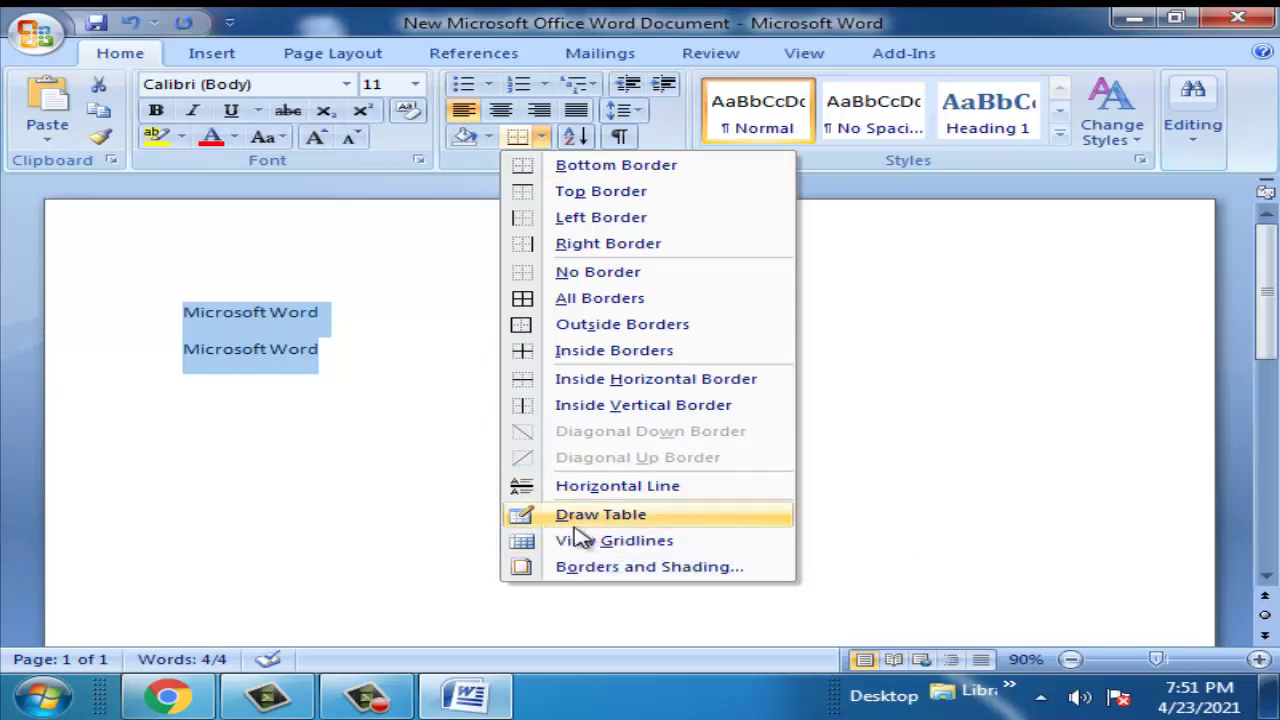
pyautogui.click(391, 458)
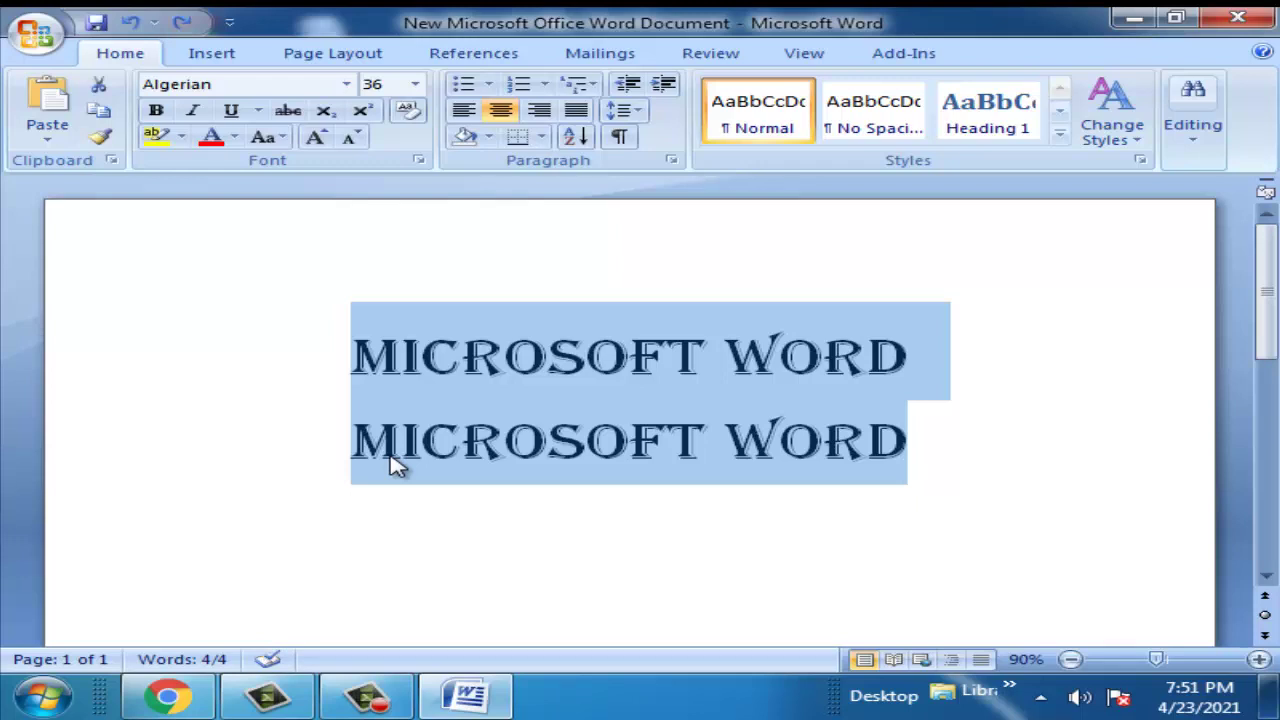
pyautogui.click(224, 397)
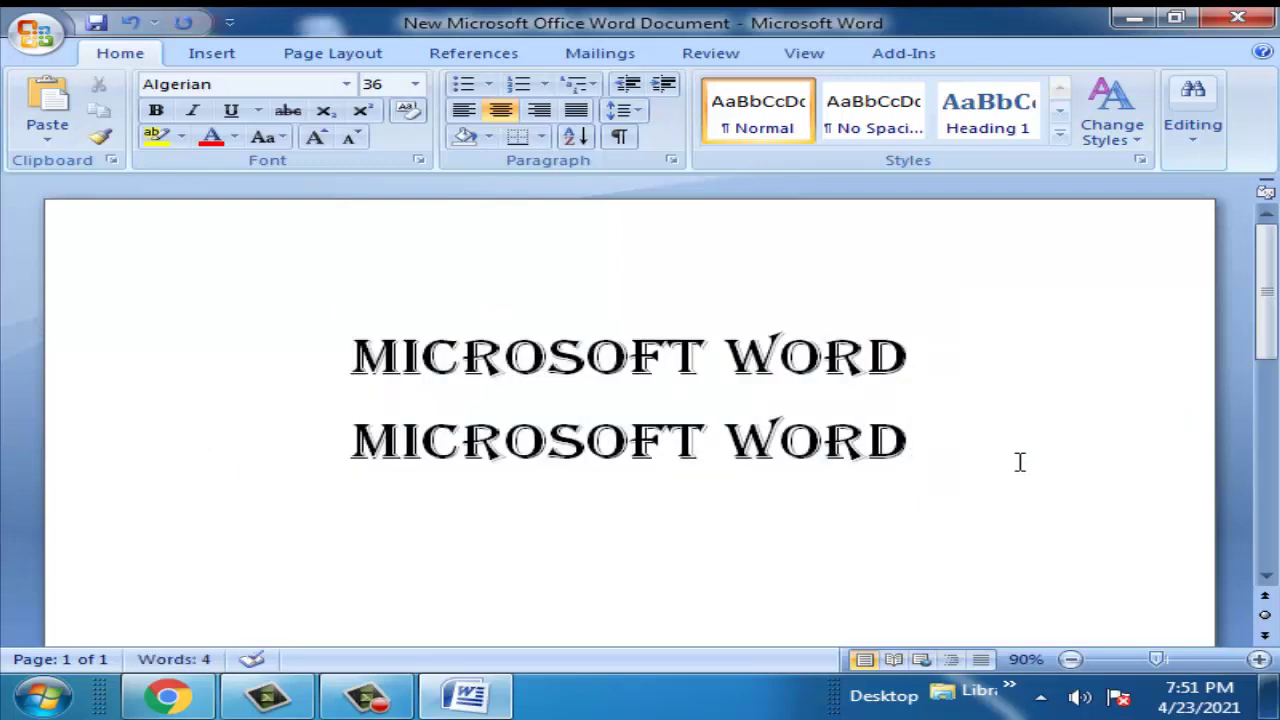
# Paste the copied text as Formatted Text (RTF) and start a new line.
pyautogui.hotkey('ctrl', 'alt', 'v')
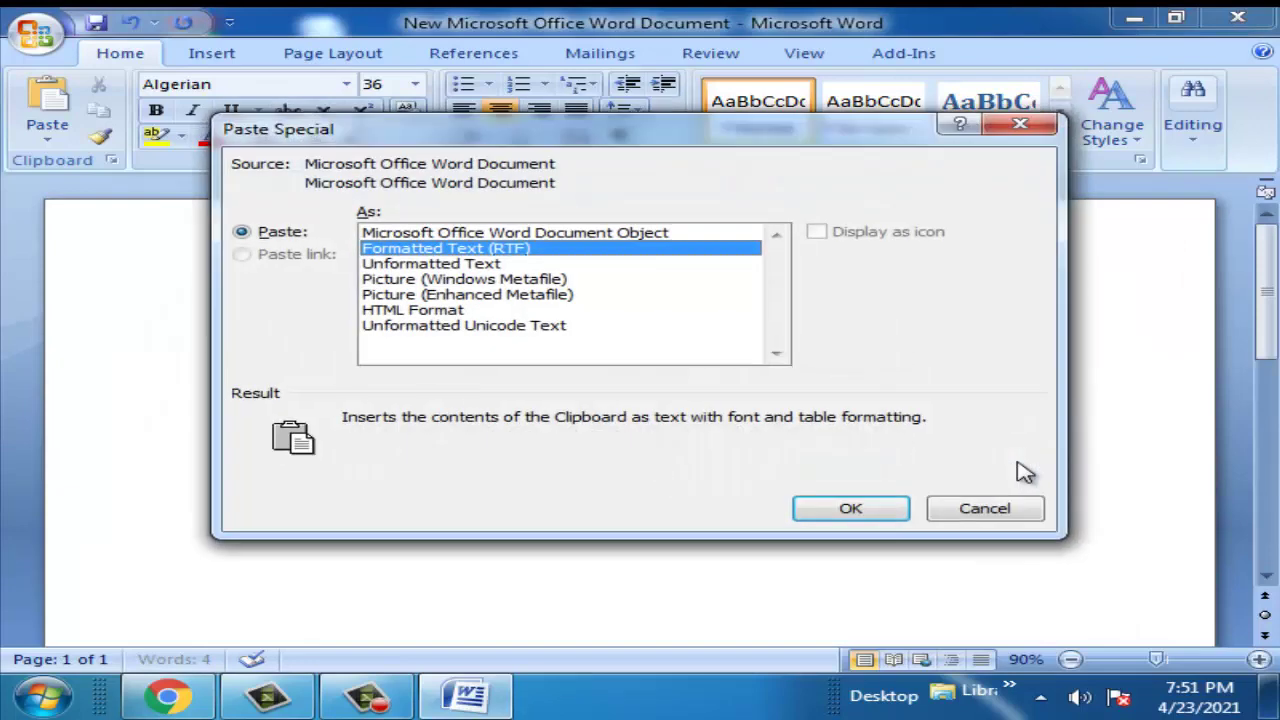
pyautogui.click(862, 508)
pyautogui.press('Return')
# Type test characters in English and Bengali input, then delete them.
pyautogui.write('UY')
pyautogui.hotkey('alt', 'shift')
pyautogui.write('জg')
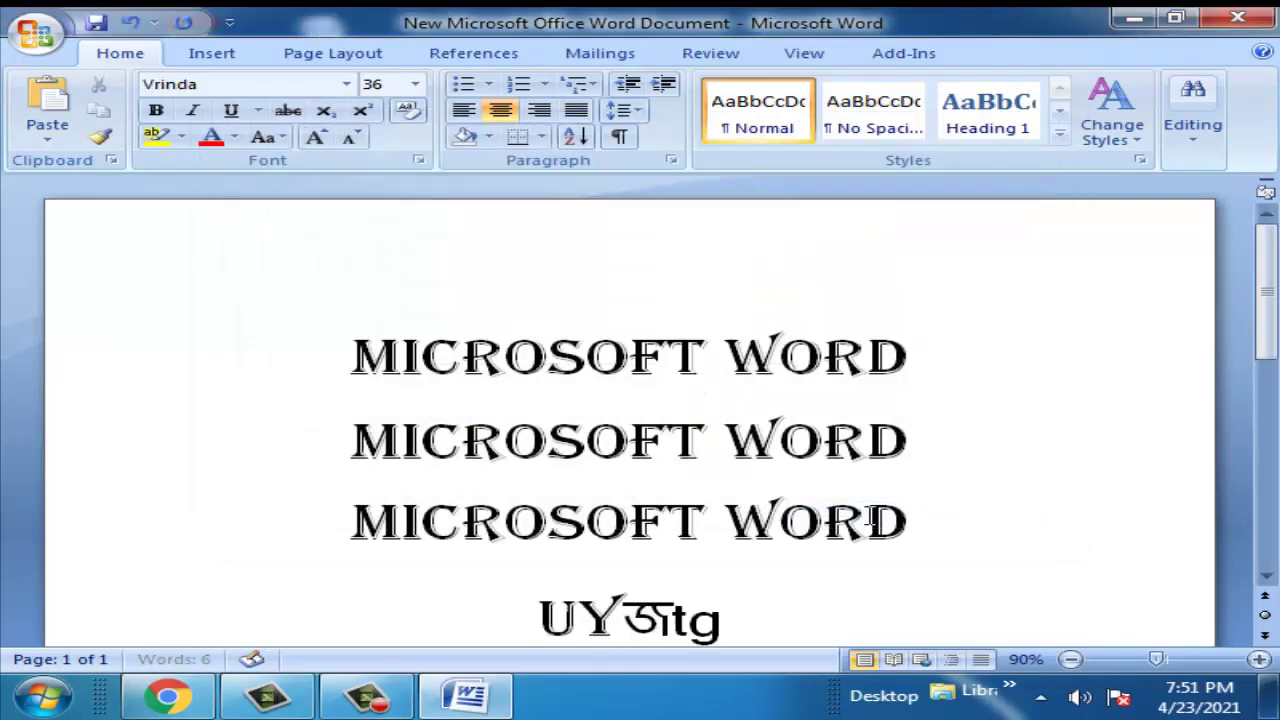
pyautogui.press('BackSpace')
pyautogui.press('BackSpace')
pyautogui.press('BackSpace')
pyautogui.press('BackSpace')
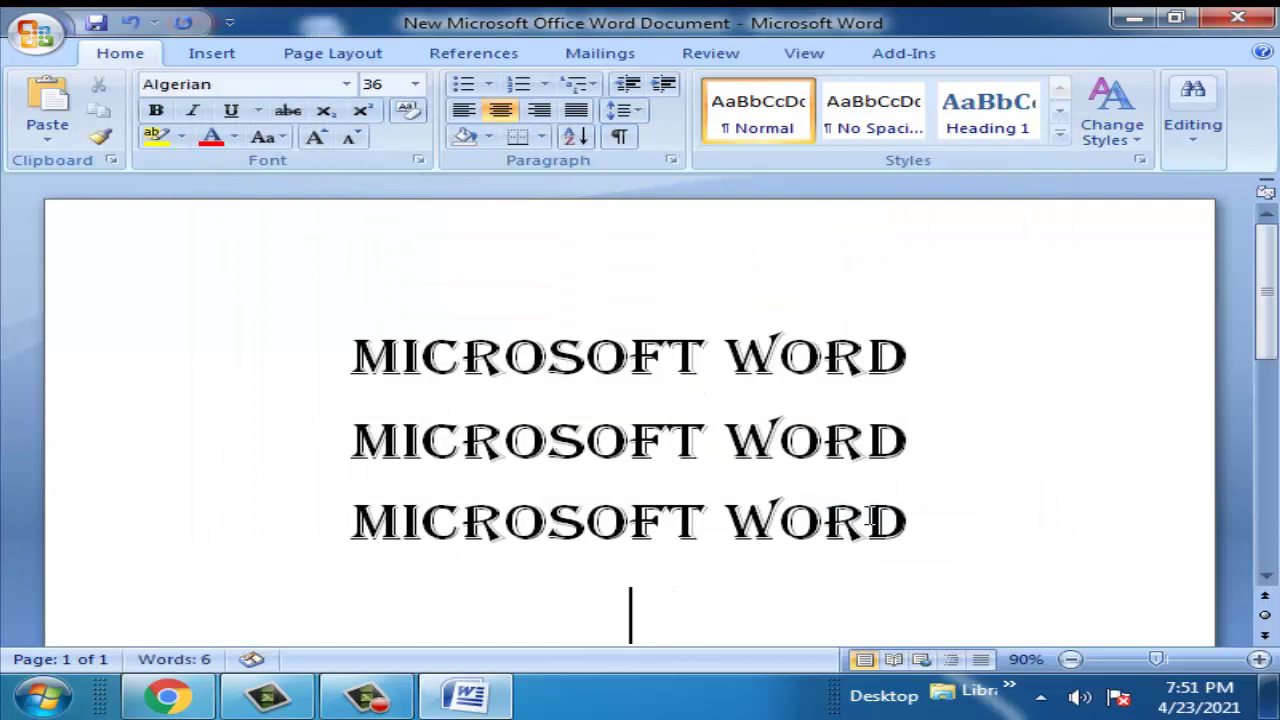
pyautogui.hotkey('ctrl', 'e')
# Backspace through the three MICROSOFT WORD lines and remaining Bengali text until the page is empty.
pyautogui.press('BackSpace')
pyautogui.press('BackSpace')
pyautogui.press('BackSpace')
pyautogui.press('BackSpace')
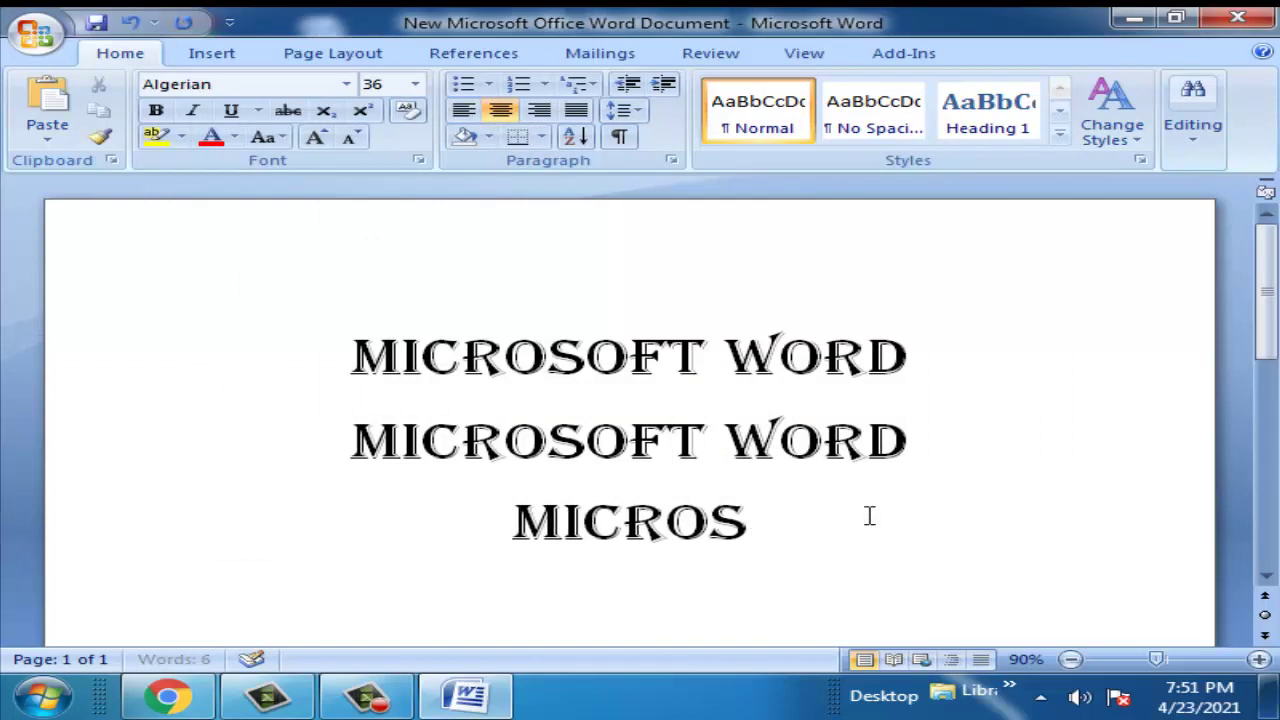
pyautogui.press('BackSpace')
pyautogui.press('BackSpace')
pyautogui.press('BackSpace')
pyautogui.press('BackSpace')
pyautogui.press('BackSpace')
pyautogui.press('BackSpace')
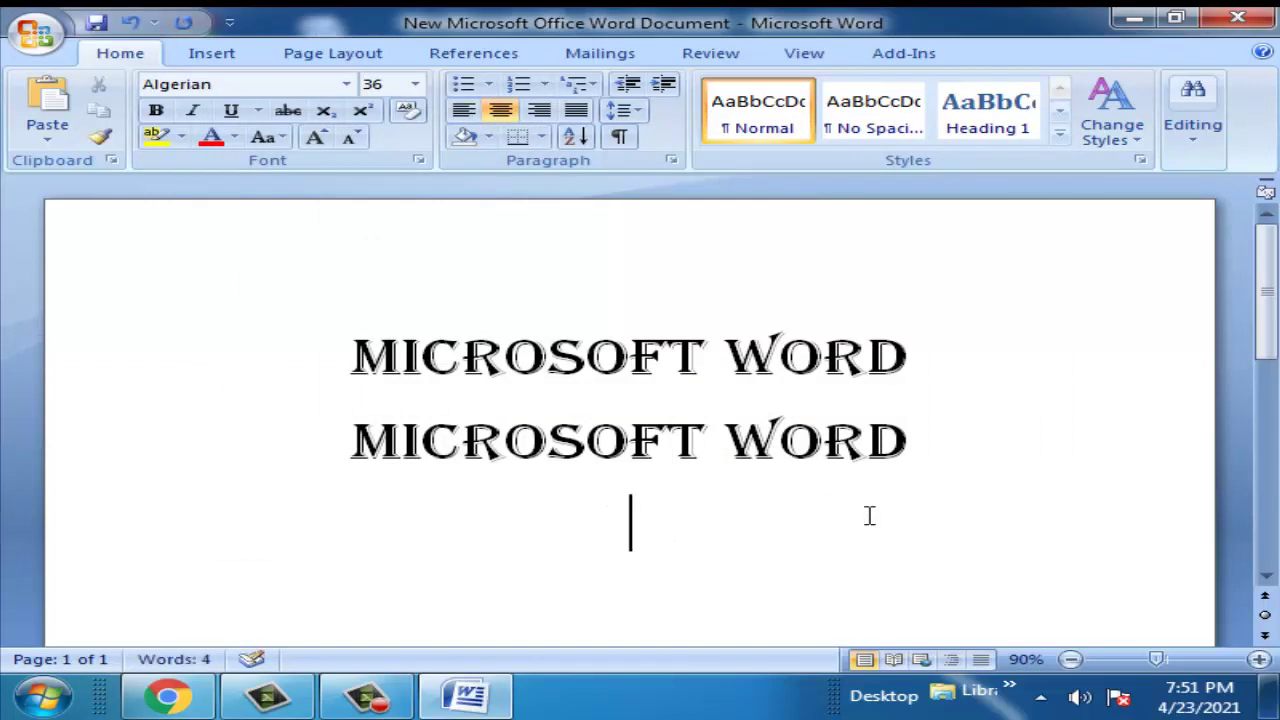
pyautogui.press('BackSpace')
pyautogui.press('BackSpace')
pyautogui.press('BackSpace')
pyautogui.press('BackSpace')
pyautogui.press('BackSpace')
pyautogui.press('BackSpace')
pyautogui.press('BackSpace')
pyautogui.press('BackSpace')
pyautogui.press('BackSpace')
pyautogui.press('BackSpace')
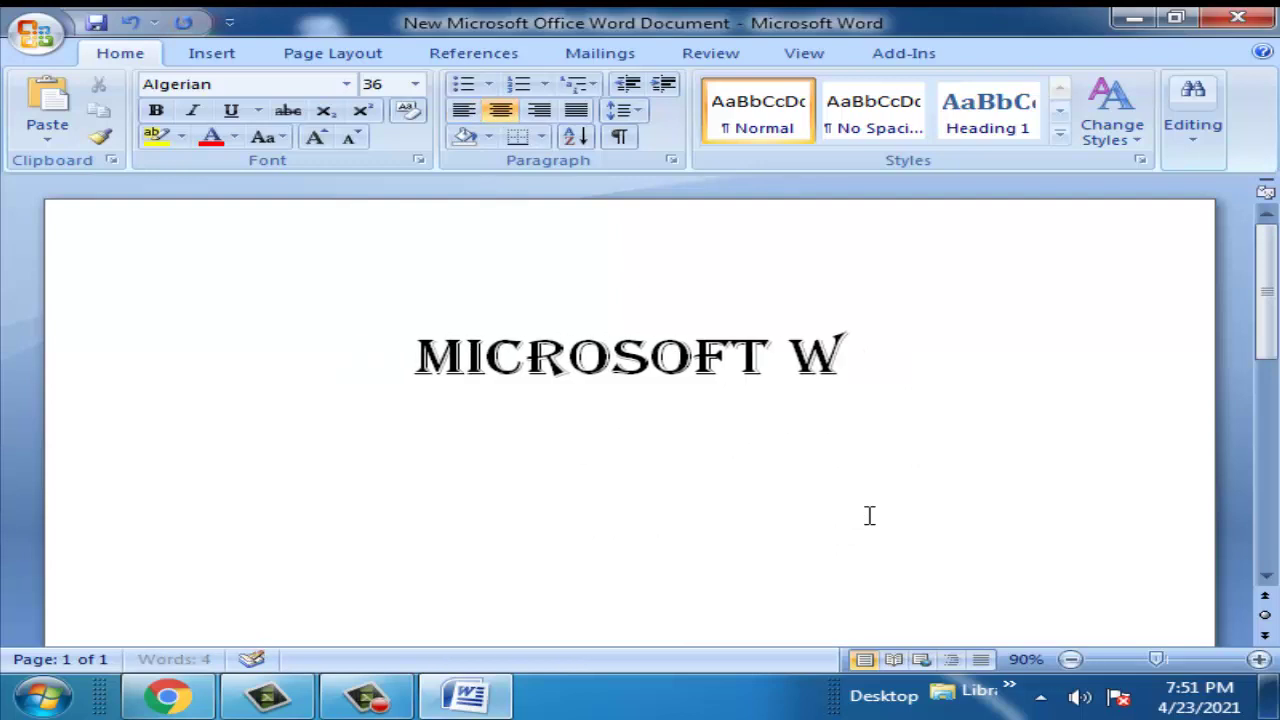
pyautogui.press('BackSpace')
pyautogui.press('BackSpace')
pyautogui.press('BackSpace')
pyautogui.press('BackSpace')
pyautogui.press('BackSpace')
pyautogui.press('BackSpace')
pyautogui.press('BackSpace')
pyautogui.press('BackSpace')
pyautogui.press('BackSpace')
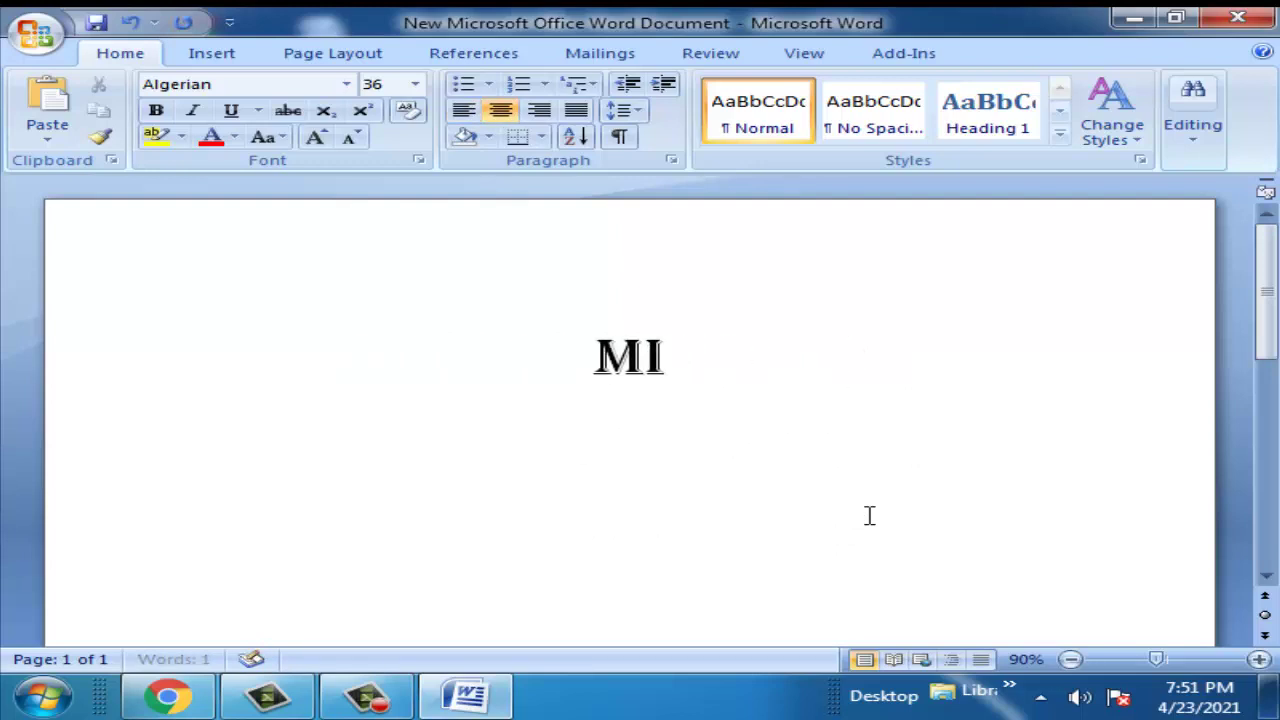
pyautogui.press('BackSpace')
pyautogui.press('BackSpace')
pyautogui.hotkey('alt', 'shift')
pyautogui.write('্চব')
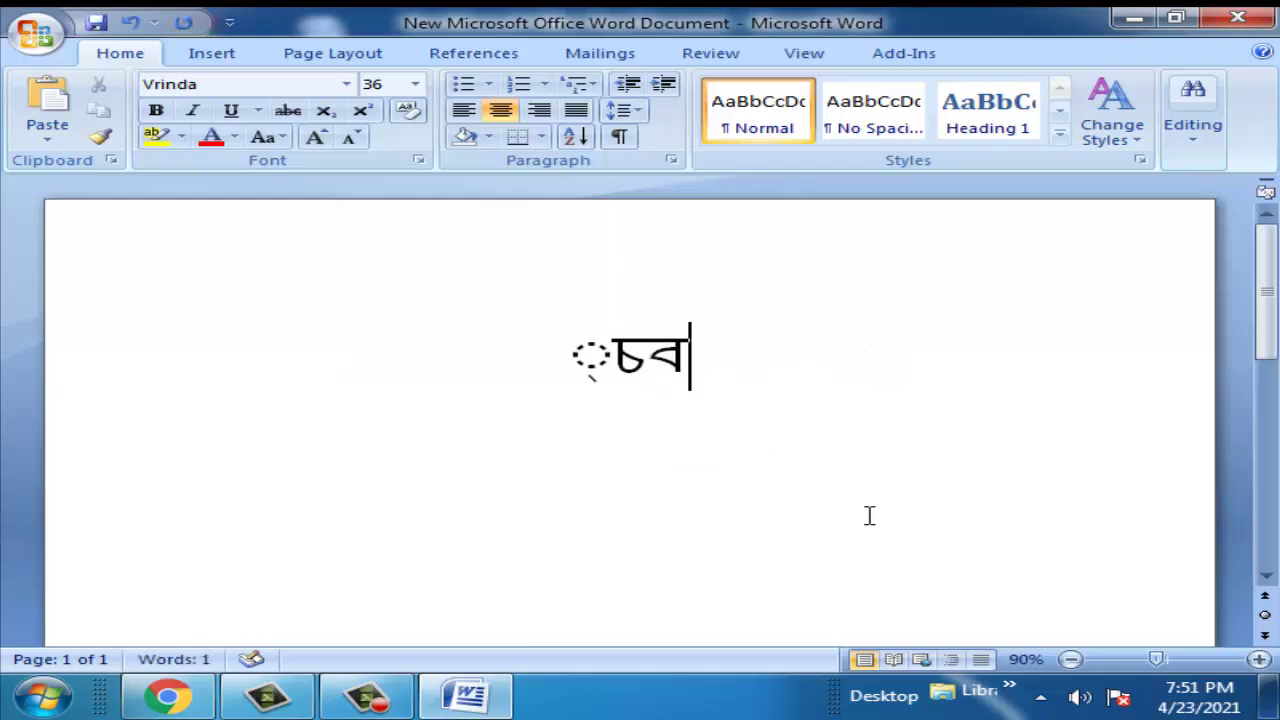
pyautogui.press('BackSpace')
pyautogui.press('BackSpace')
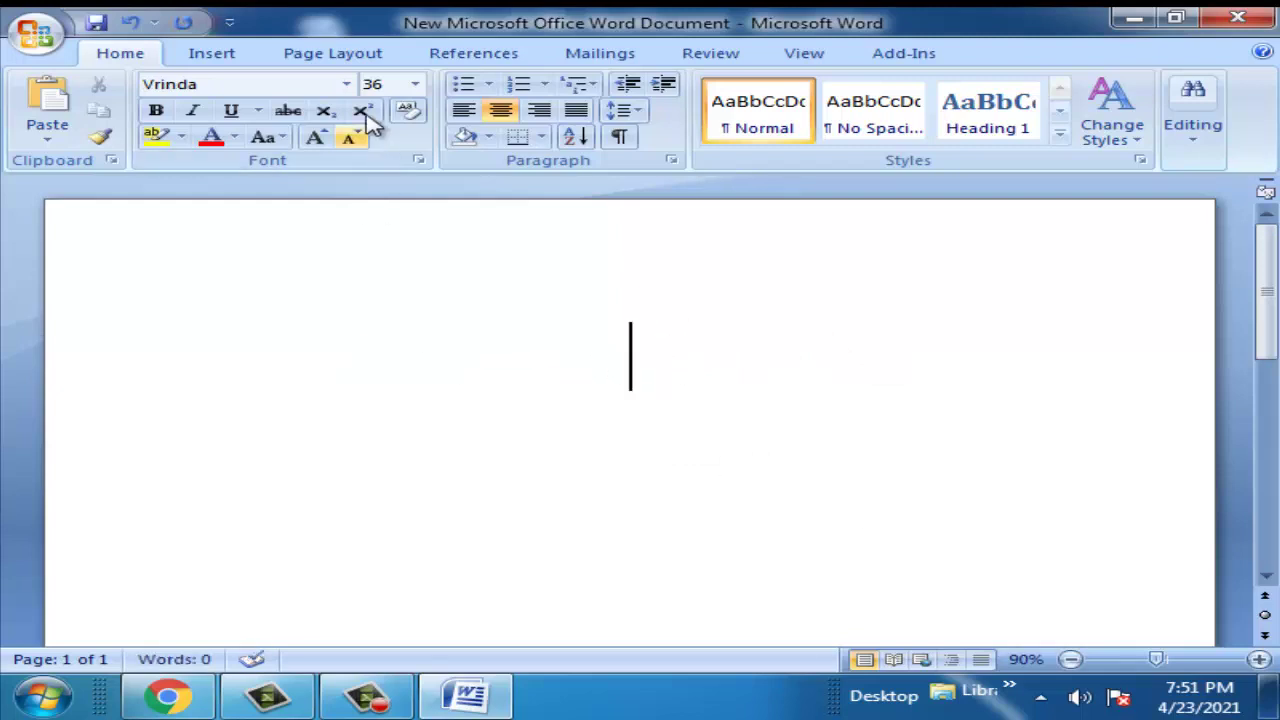
pyautogui.click(347, 84)
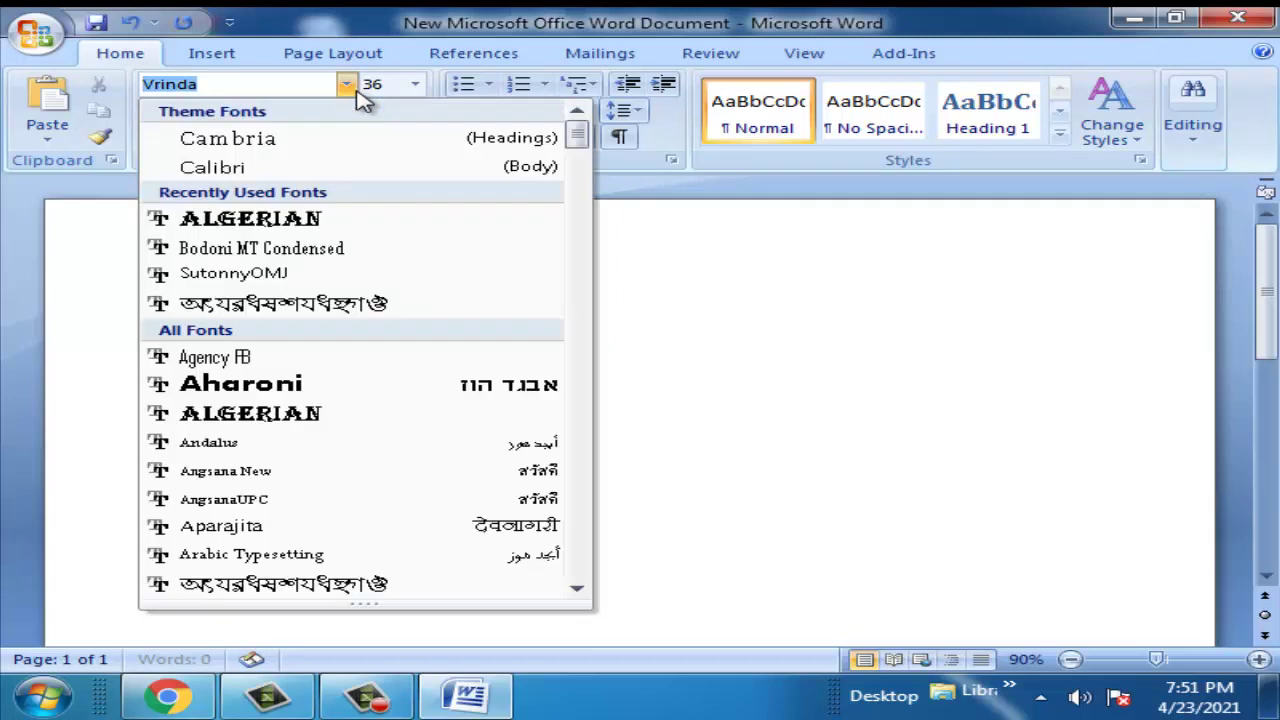
# In SutonnyOMJ, type the Bijoy keys for টাইপ, deleting the old glyph and stray vowel signs.
pyautogui.click(303, 272)
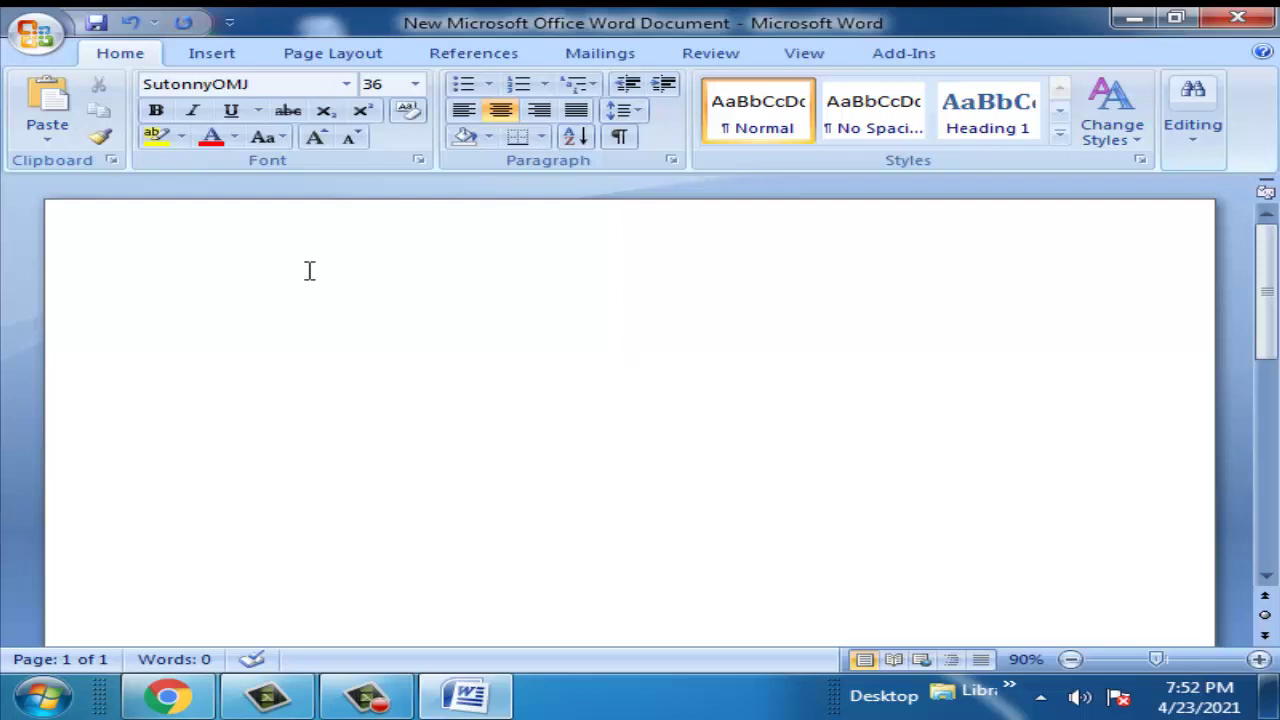
pyautogui.write('Rªv')
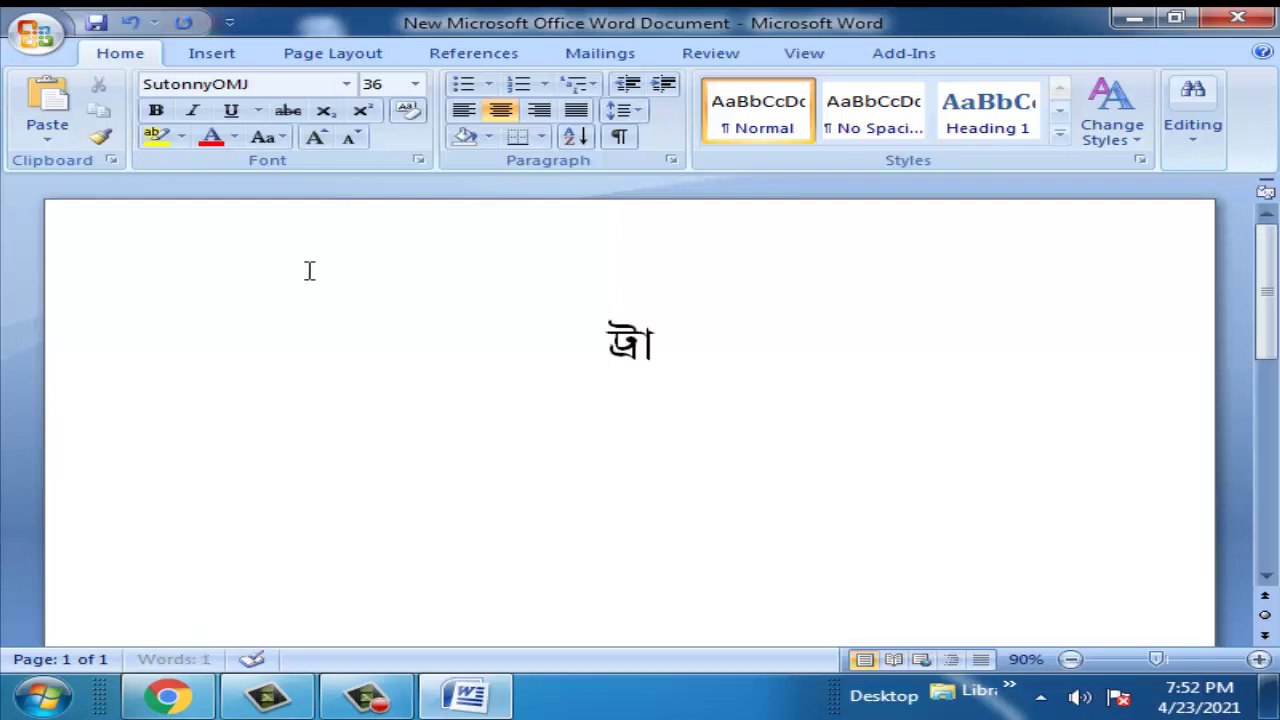
pyautogui.press('BackSpace')
pyautogui.press('BackSpace')
pyautogui.press('BackSpace')
pyautogui.write('D')
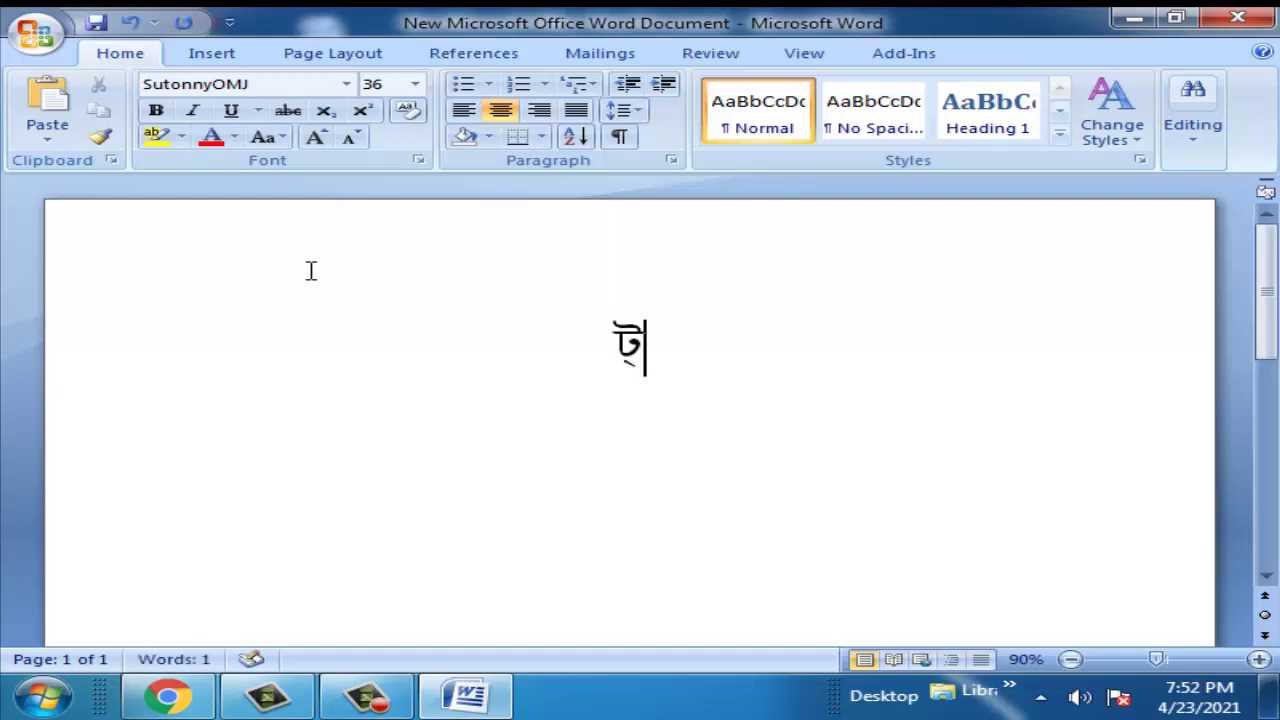
pyautogui.write('v')
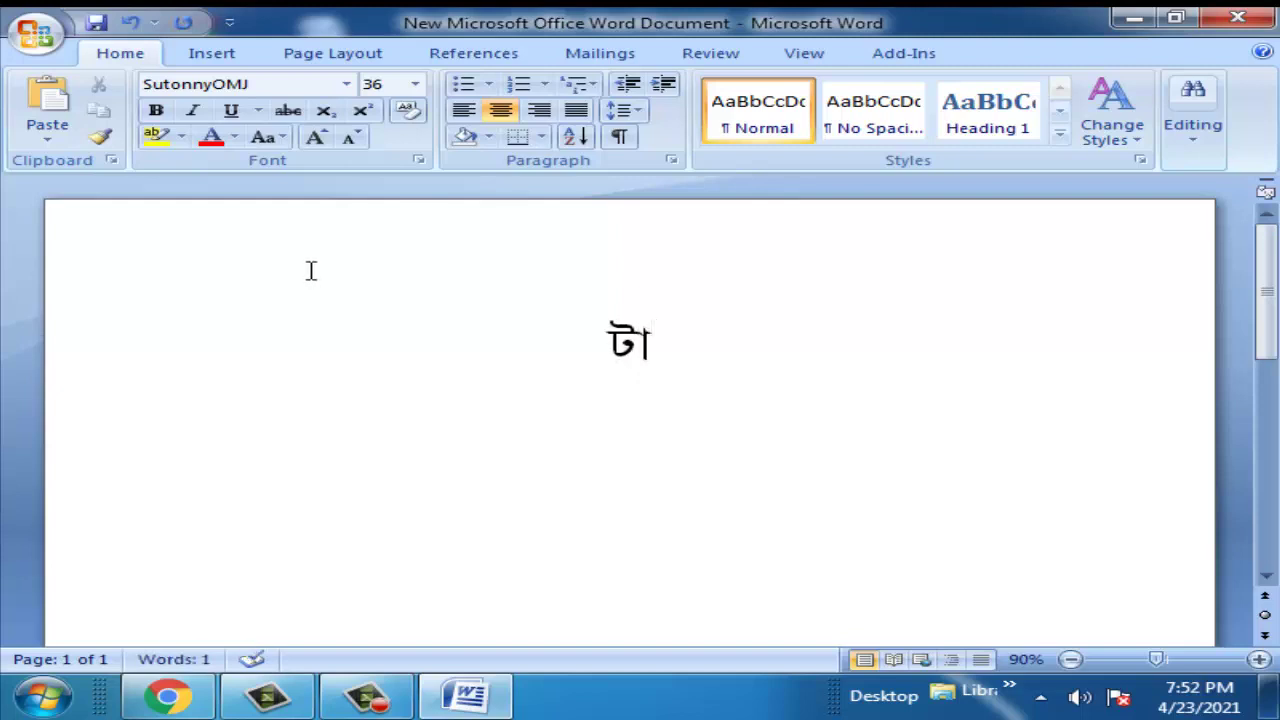
pyautogui.write('vy')
pyautogui.press('BackSpace')
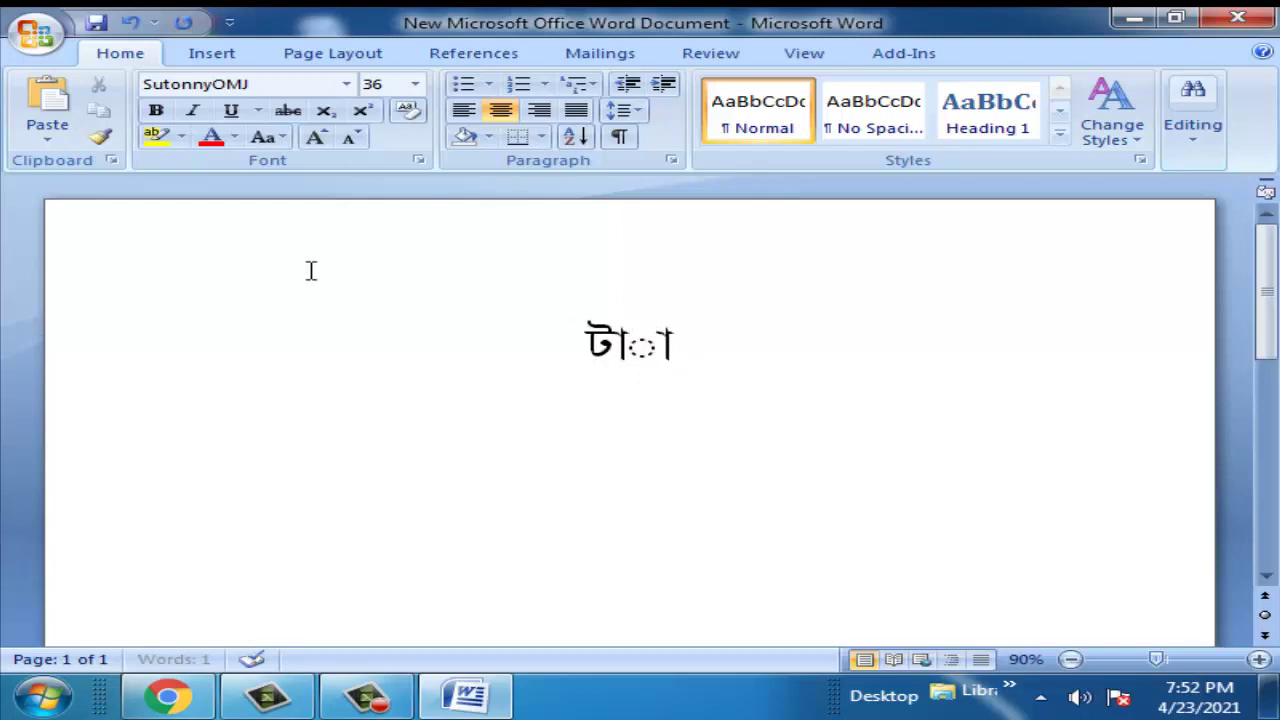
pyautogui.press('BackSpace')
pyautogui.press('BackSpace')
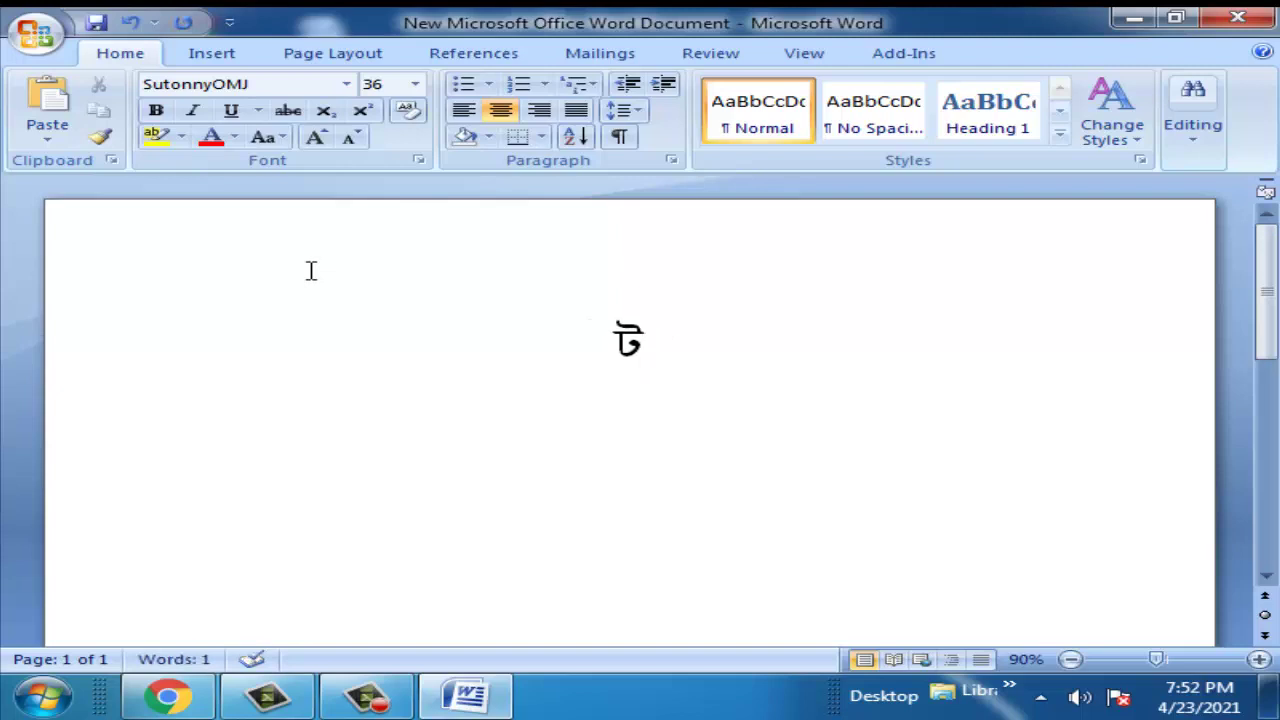
pyautogui.write('vB')
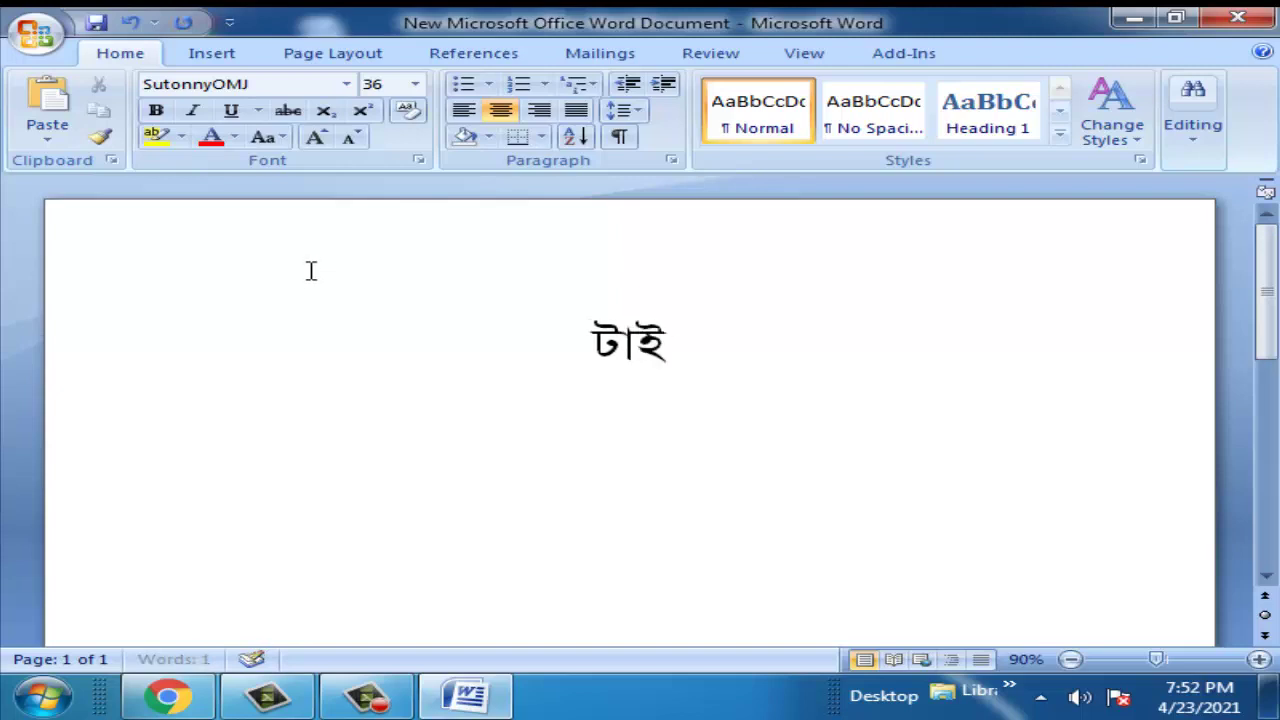
pyautogui.write('r')
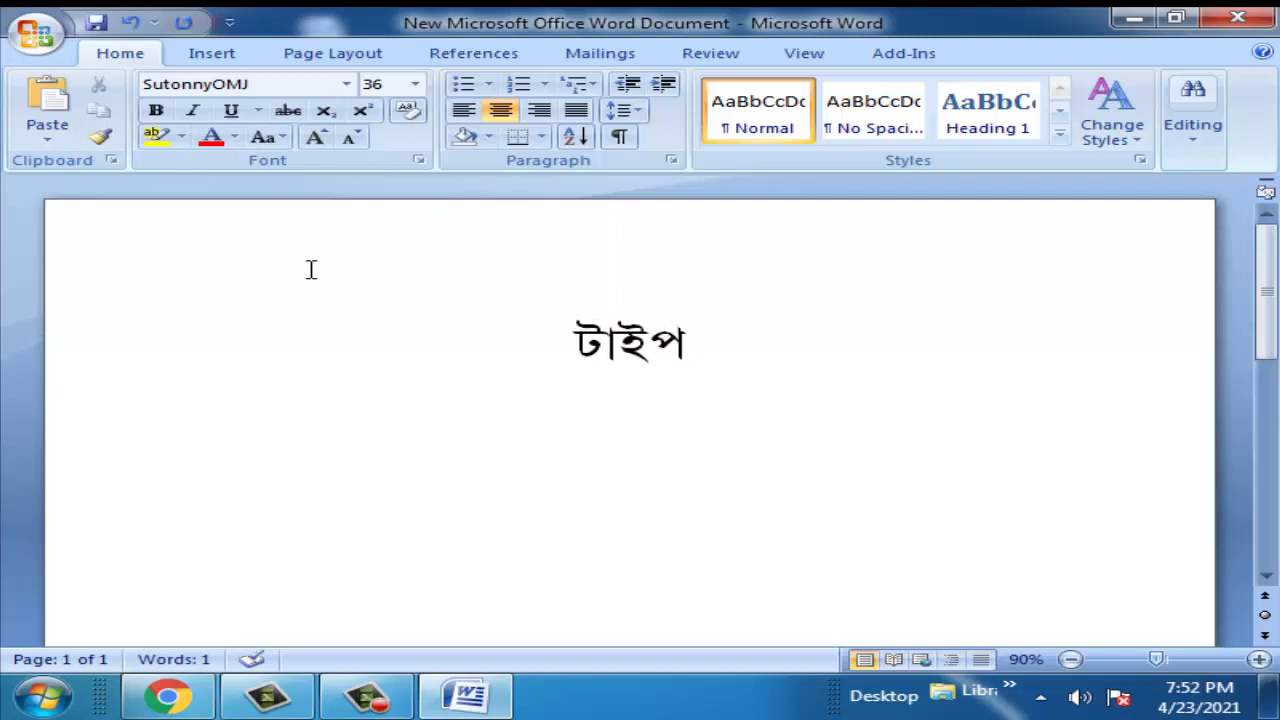
pyautogui.moveTo(690, 316); pyautogui.dragTo(560, 340)
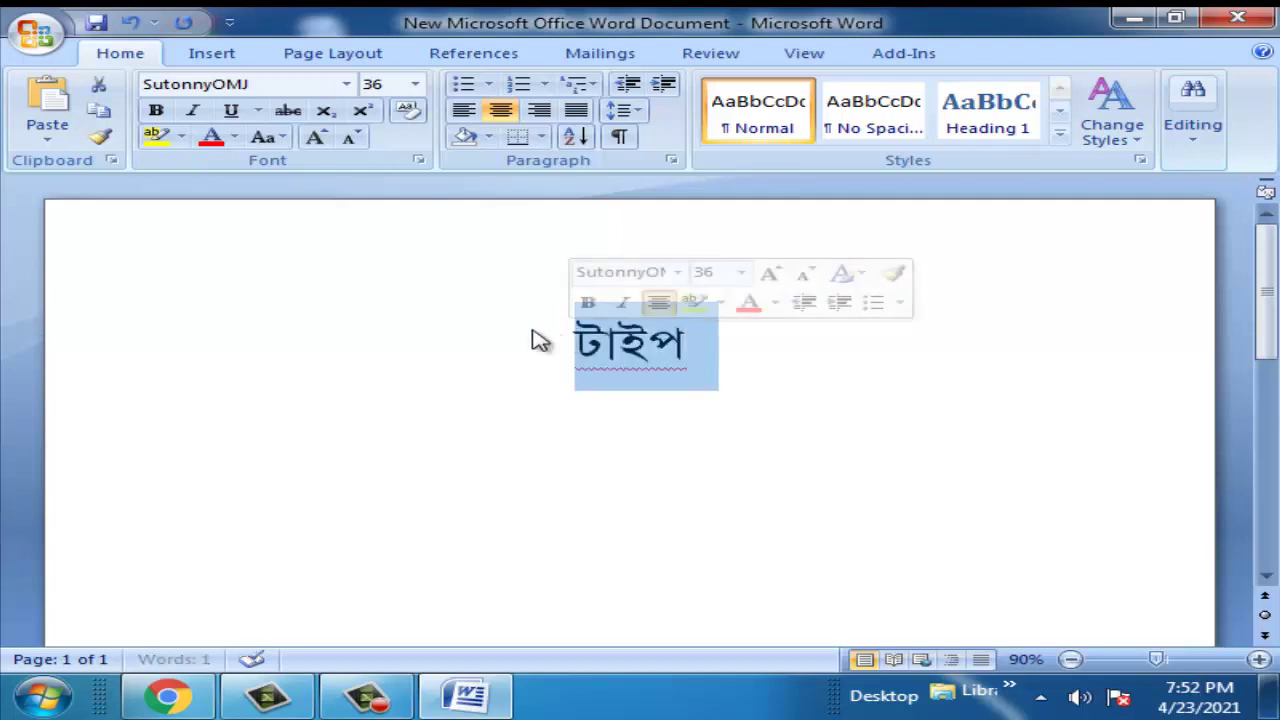
pyautogui.click(346, 85)
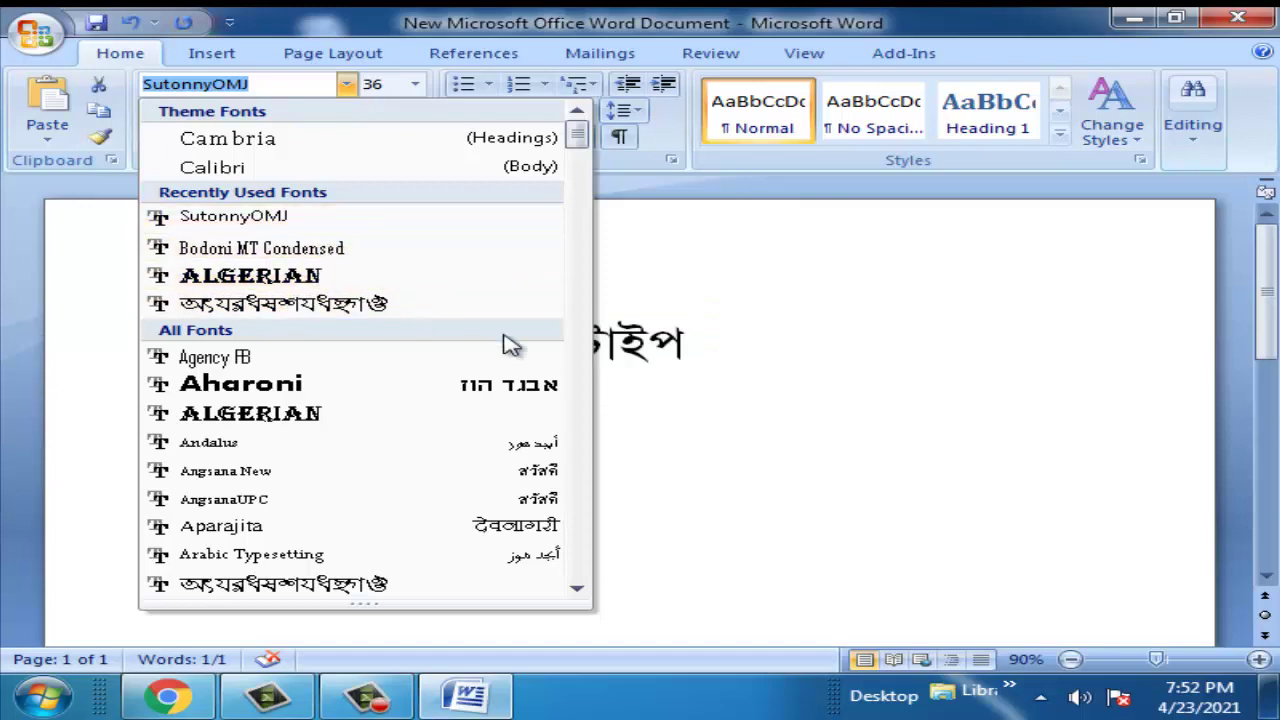
pyautogui.scroll(-5, 586, 334)
pyautogui.scroll(-5, 588, 340)
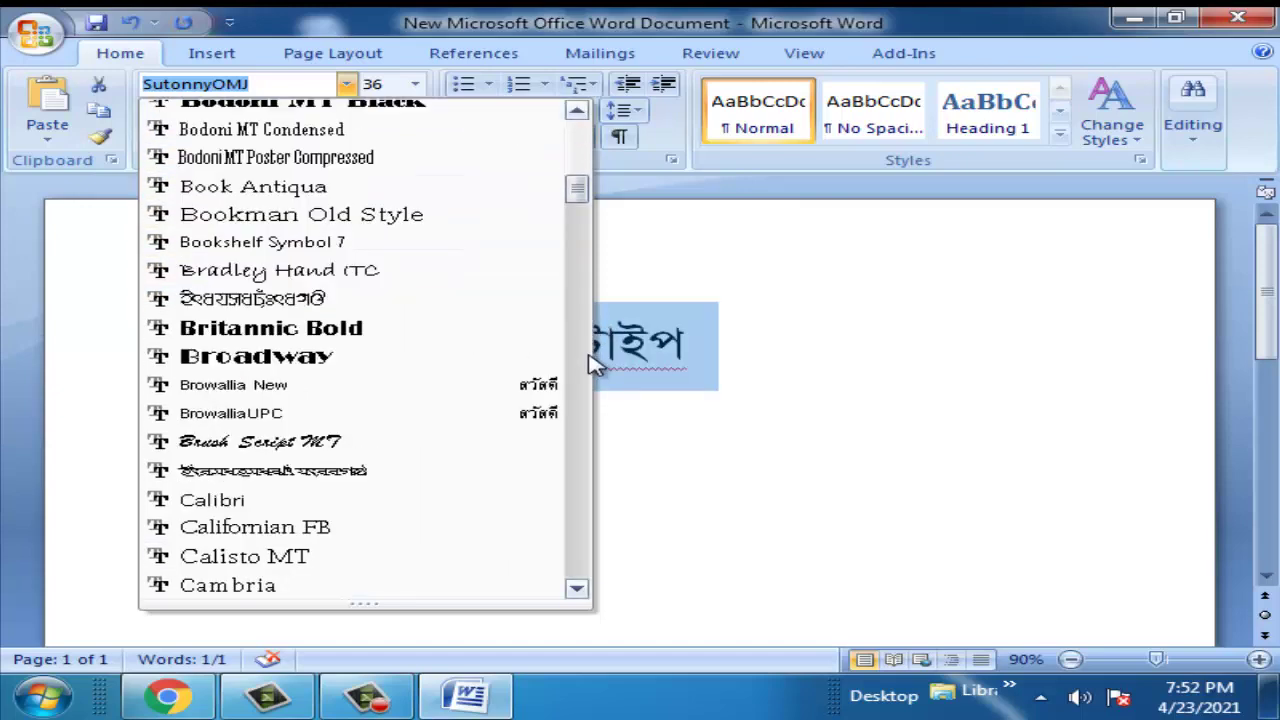
pyautogui.scroll(-5, 588, 370)
pyautogui.scroll(-5, 586, 400)
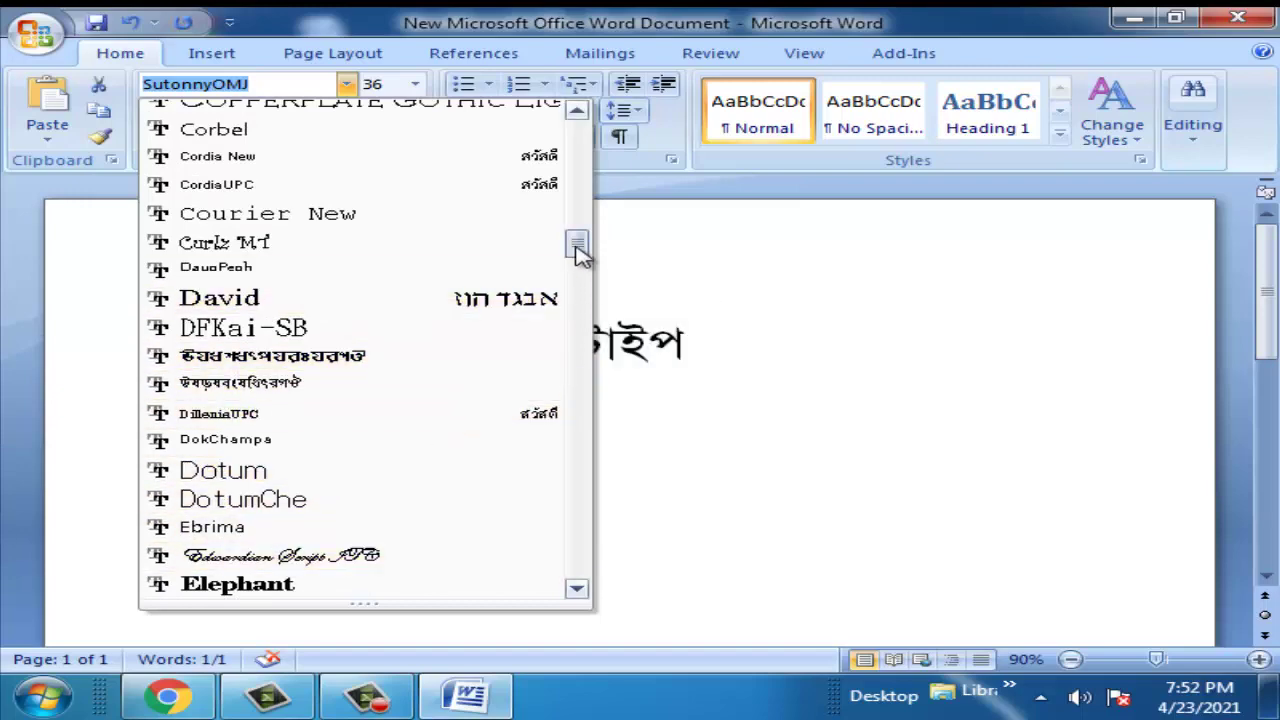
pyautogui.moveTo(575, 251)
pyautogui.mouseDown()
pyautogui.moveTo(588, 368)
pyautogui.moveTo(586, 352)
pyautogui.mouseUp()
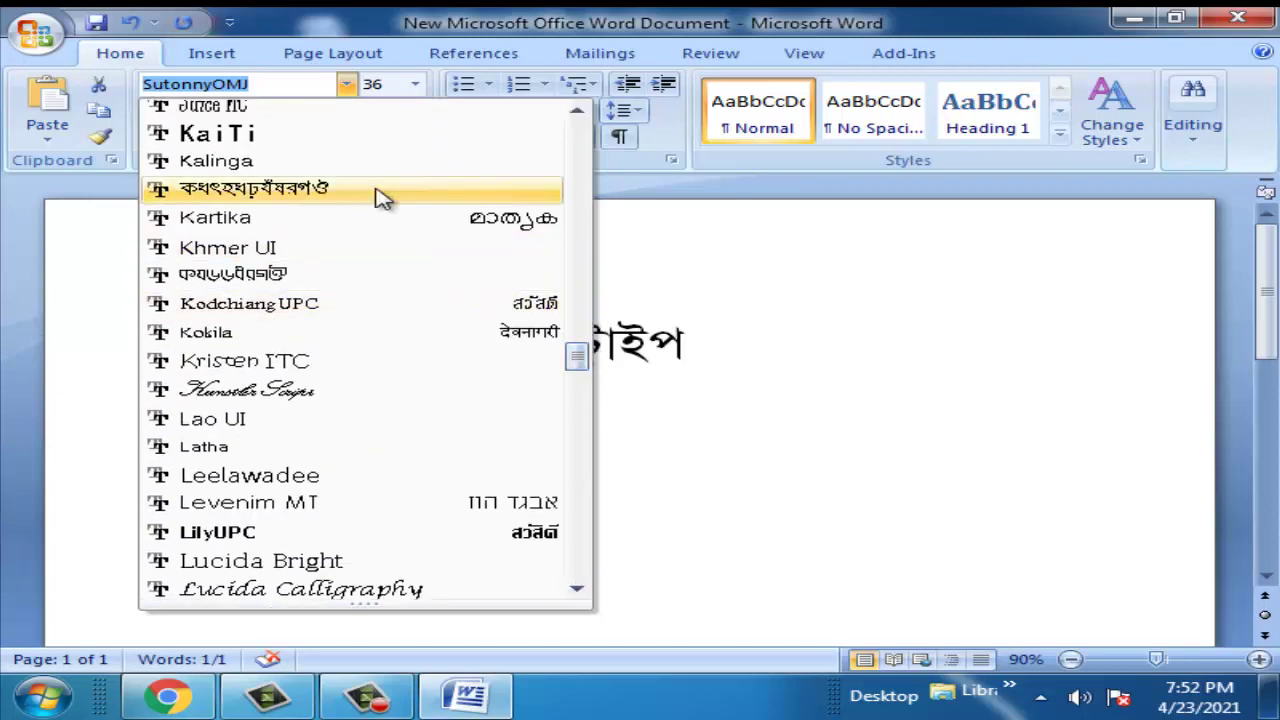
pyautogui.press('Escape')
pyautogui.click(620, 352)
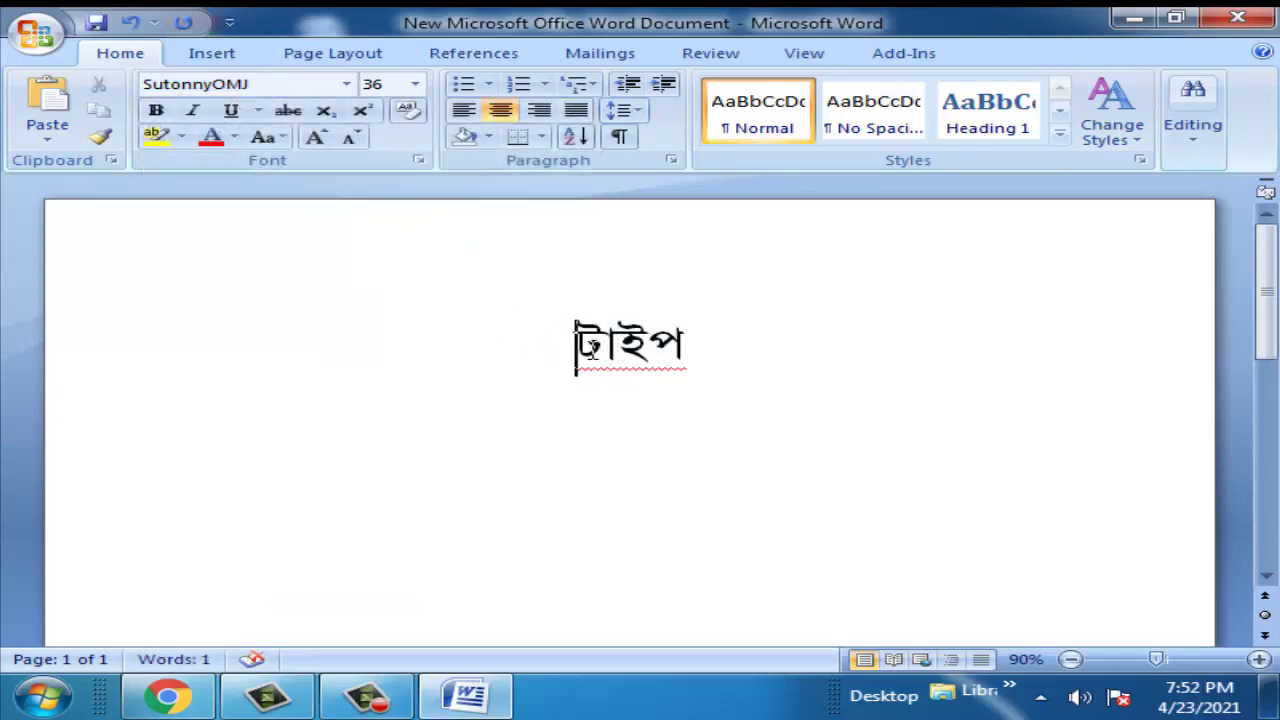
pyautogui.tripleClick(591, 347)
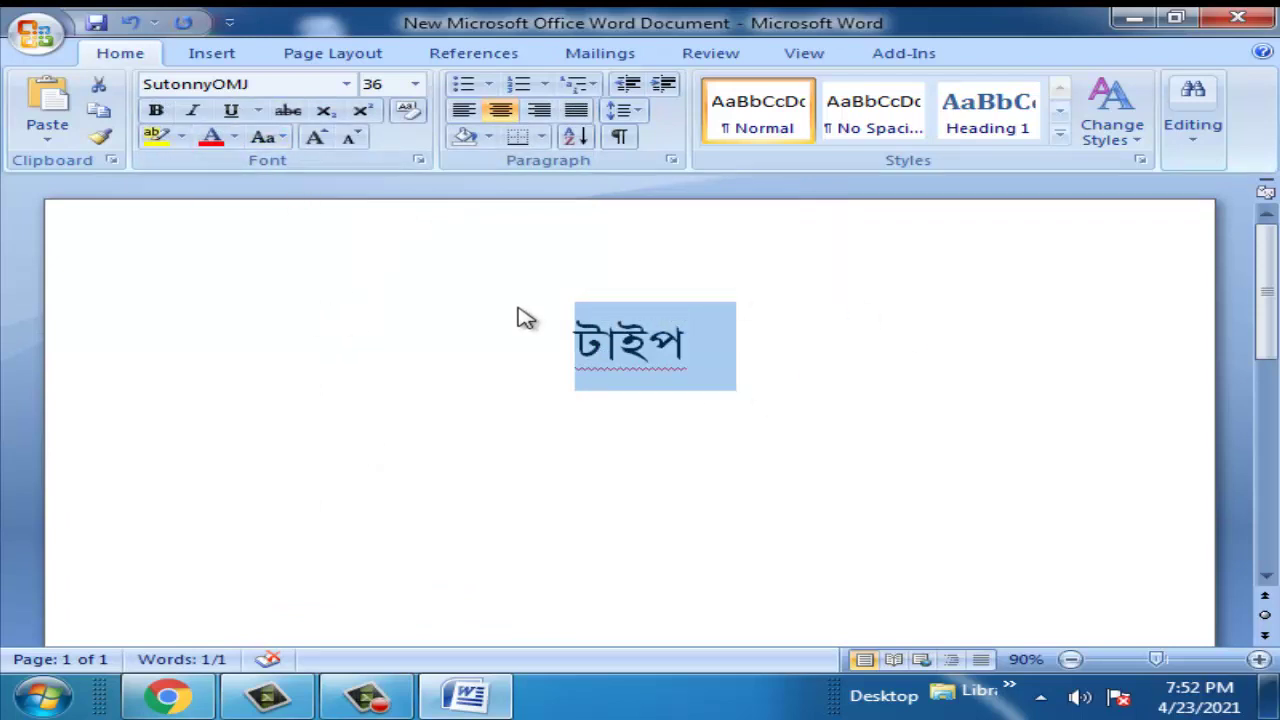
# Make the word টাইপ bold and set it to 48 pt.
pyautogui.click(156, 110)
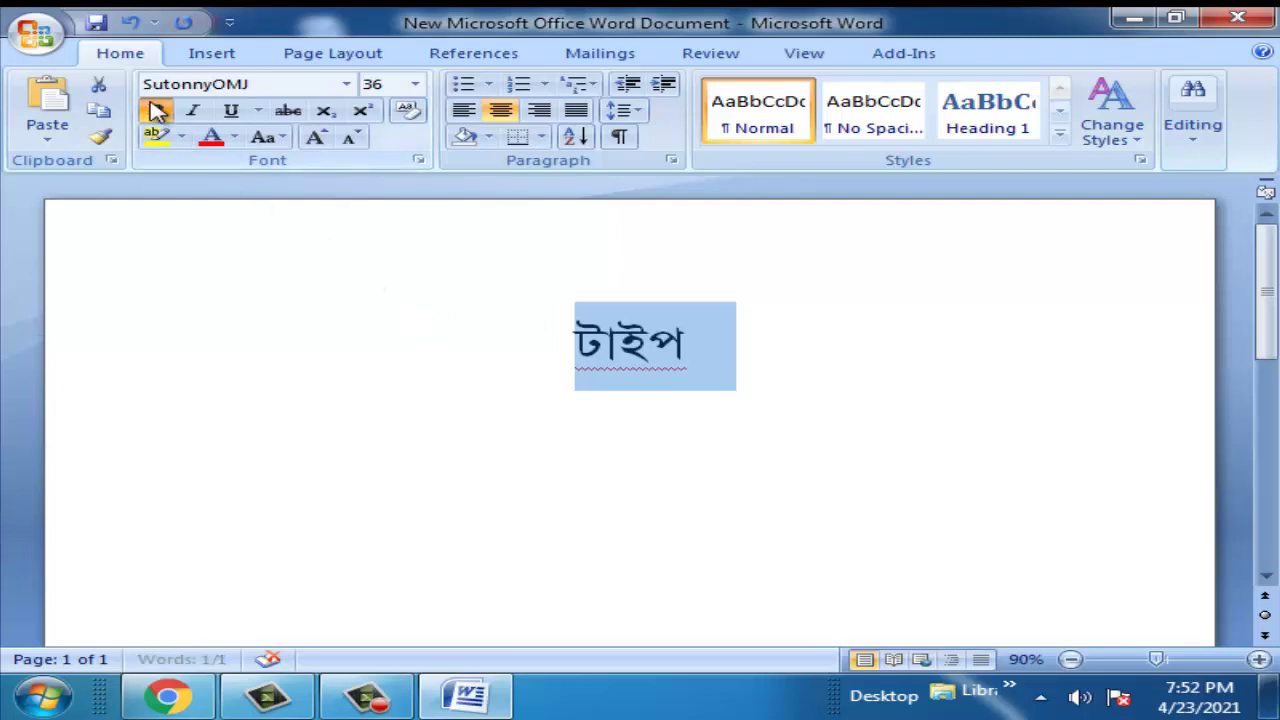
pyautogui.doubleClick(156, 112)
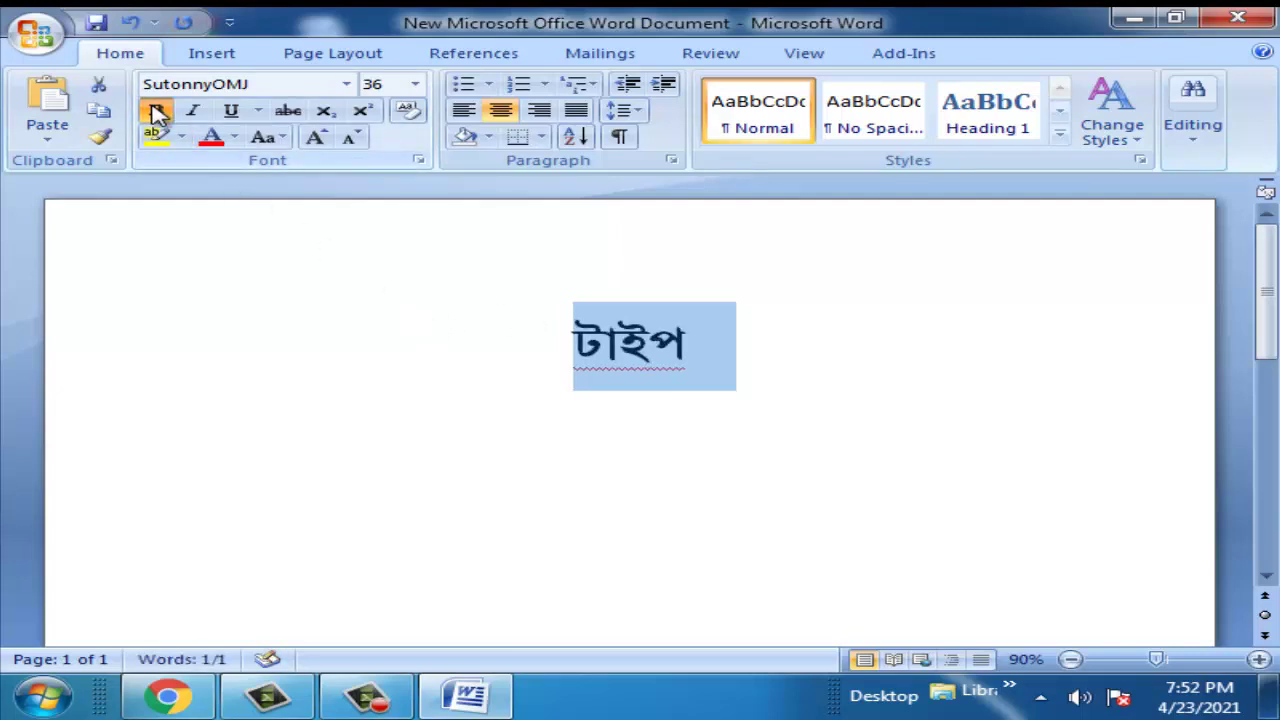
pyautogui.click(414, 84)
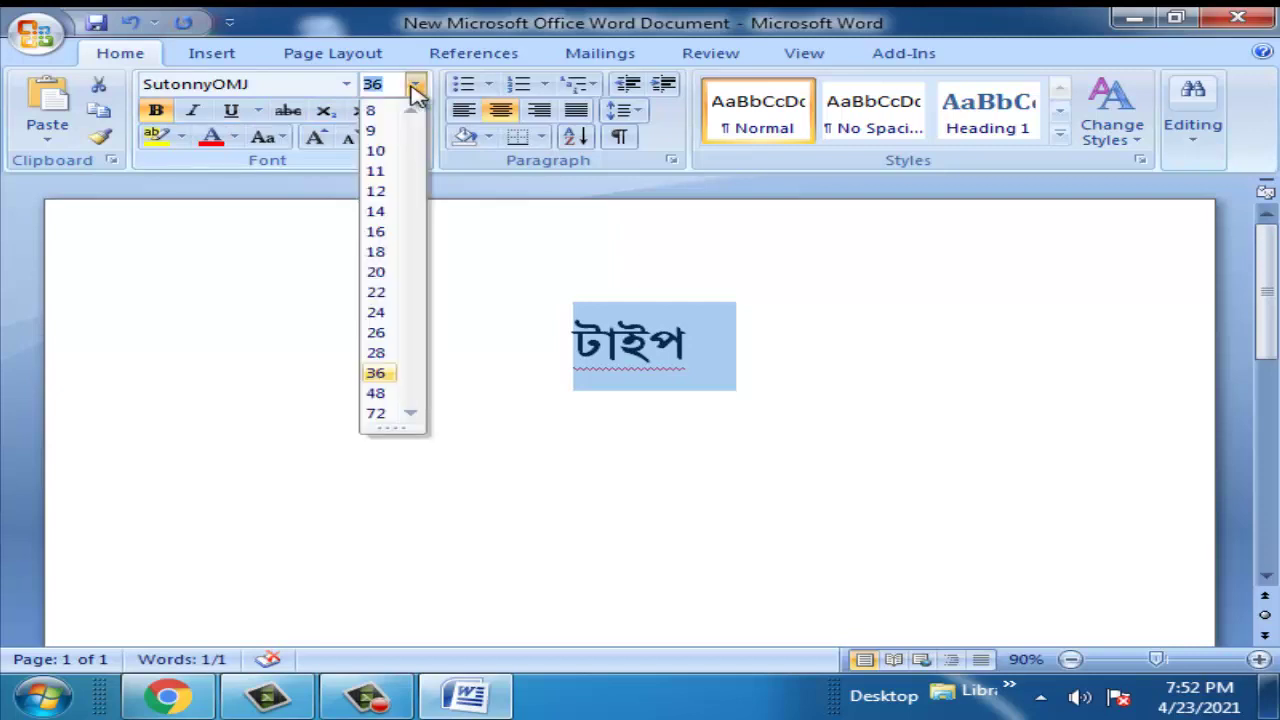
pyautogui.click(398, 395)
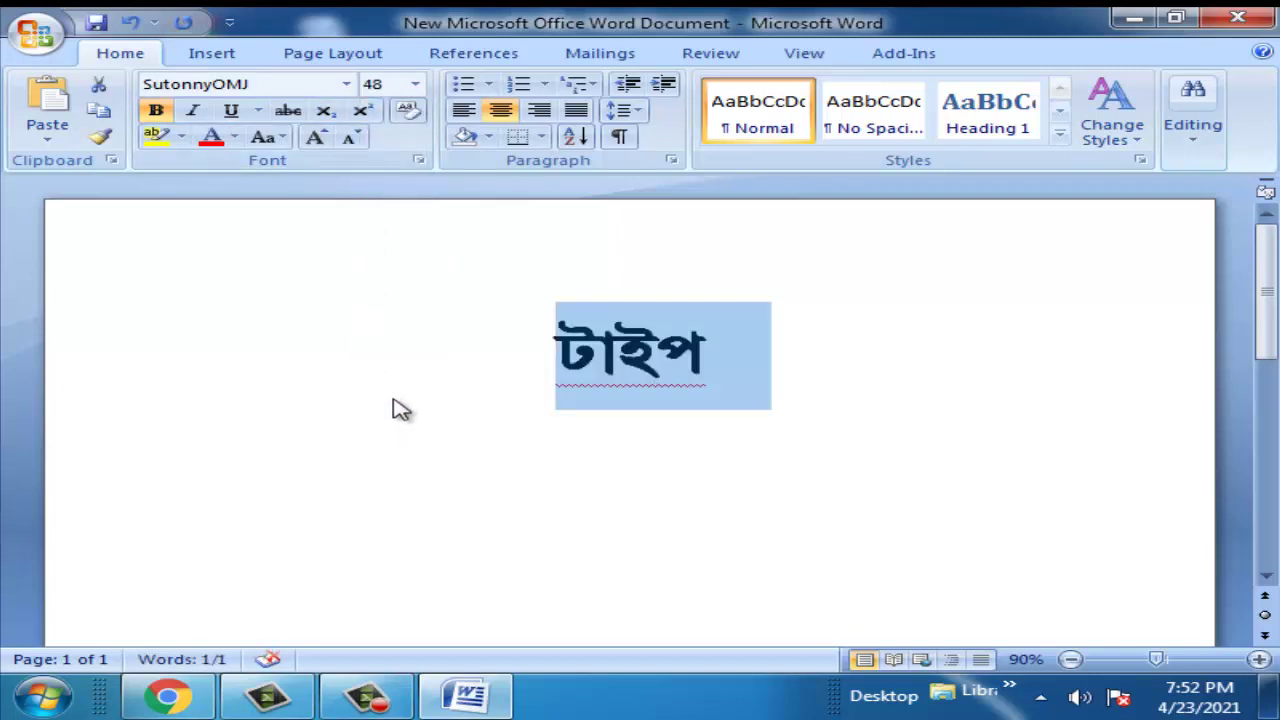
pyautogui.click(300, 282)
# Try italic on the word and turn it back off, then underline it.
pyautogui.doubleClick(743, 355)
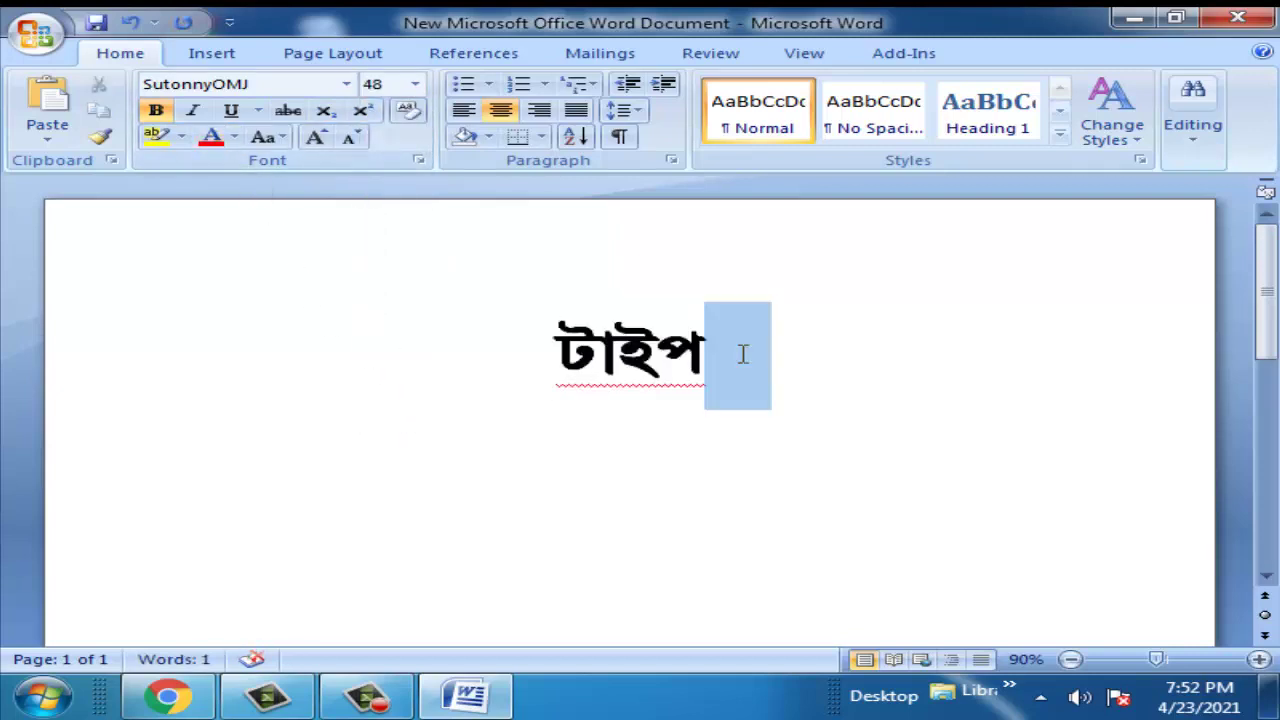
pyautogui.click(743, 355)
pyautogui.click(192, 111)
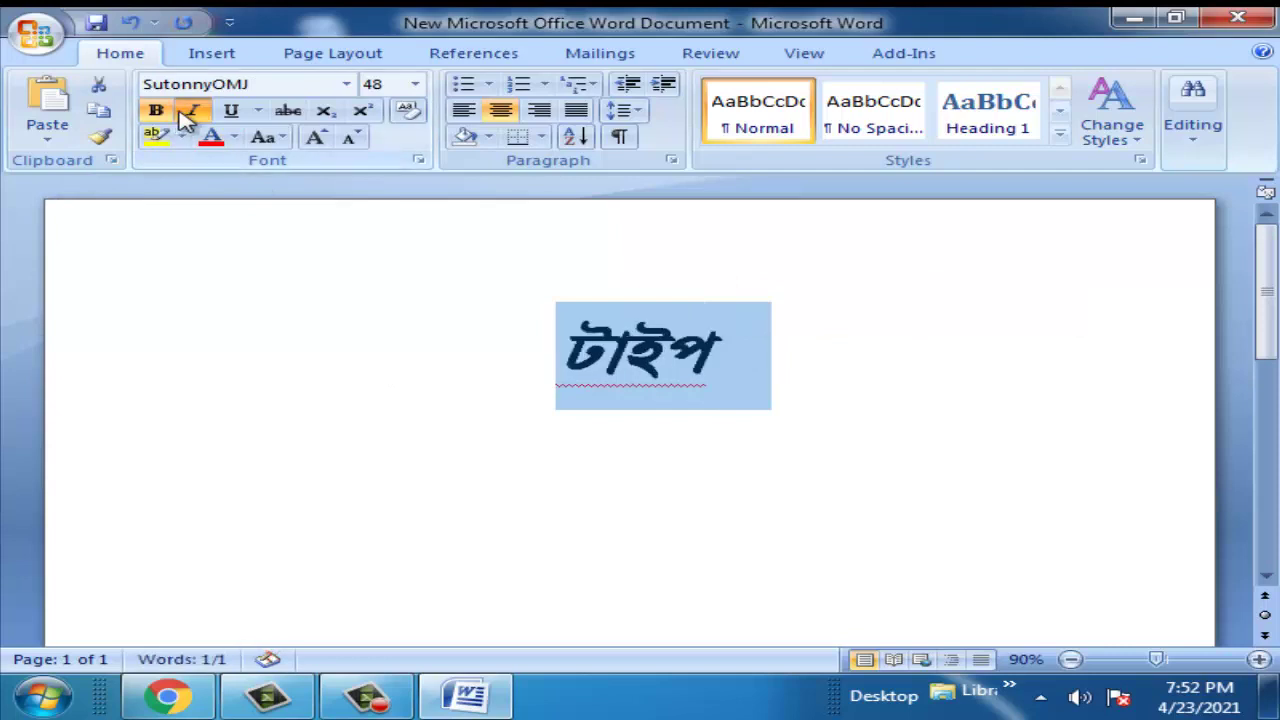
pyautogui.click(192, 111)
pyautogui.click(192, 111)
pyautogui.click(193, 111)
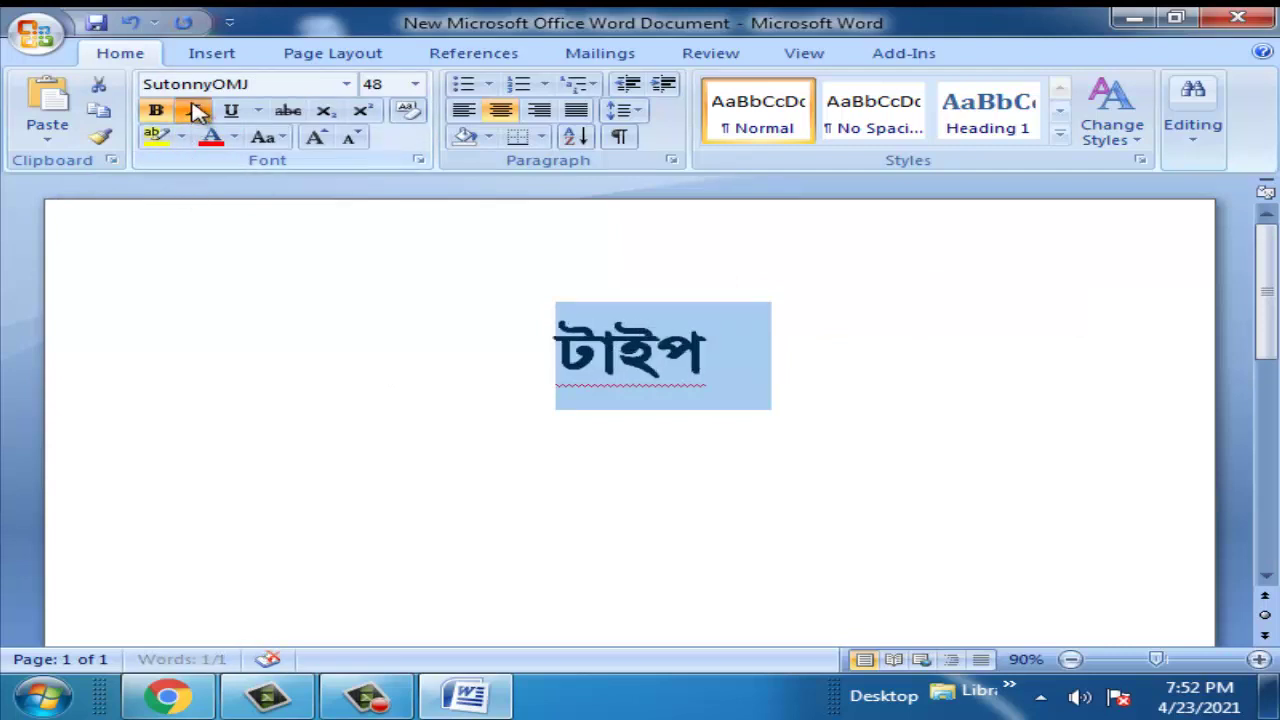
pyautogui.click(195, 111)
pyautogui.click(197, 111)
pyautogui.click(195, 111)
pyautogui.click(193, 111)
pyautogui.click(231, 110)
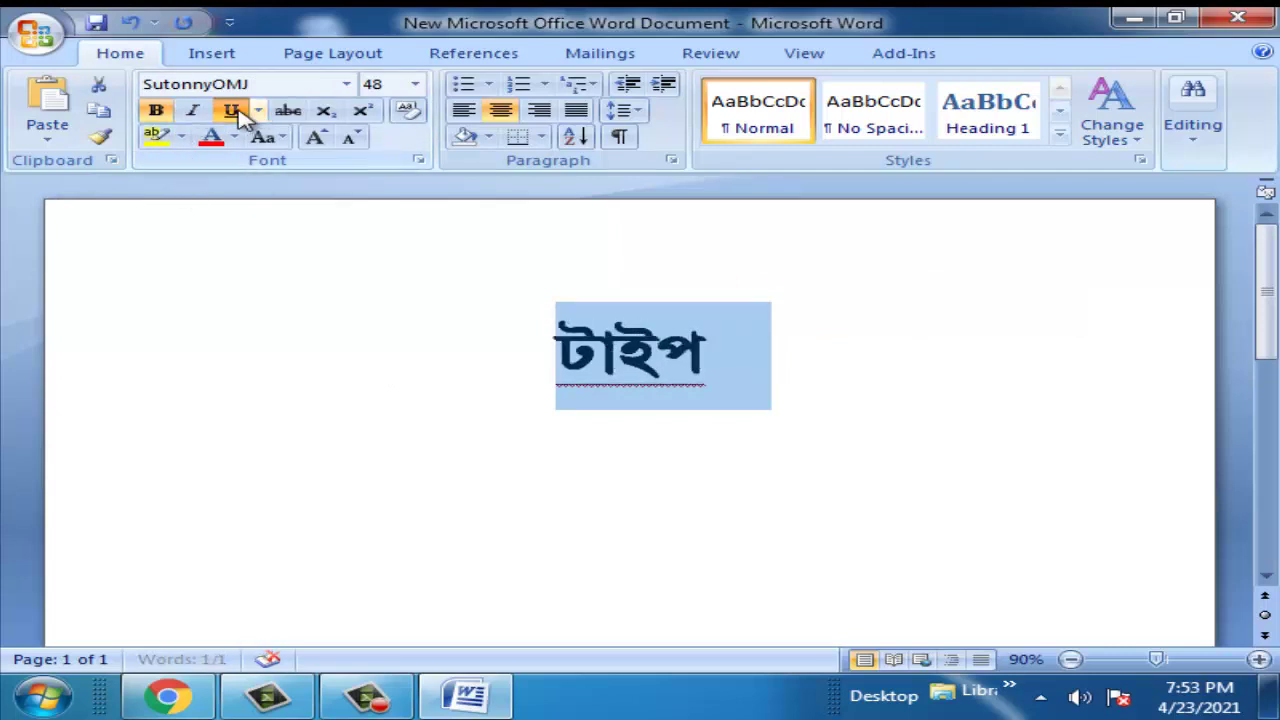
# Try yellow and green highlights on the reselected word, then undo the highlight.
pyautogui.click(405, 259)
pyautogui.doubleClick(695, 378)
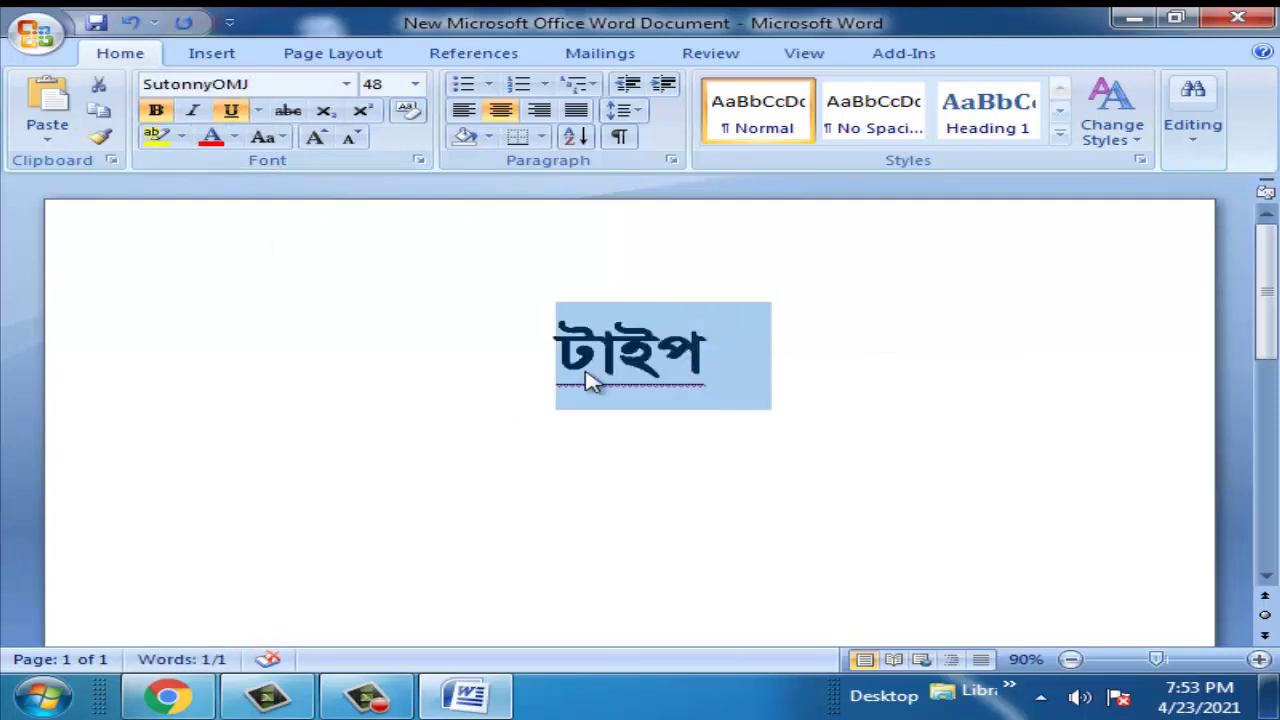
pyautogui.click(182, 140)
pyautogui.click(165, 170)
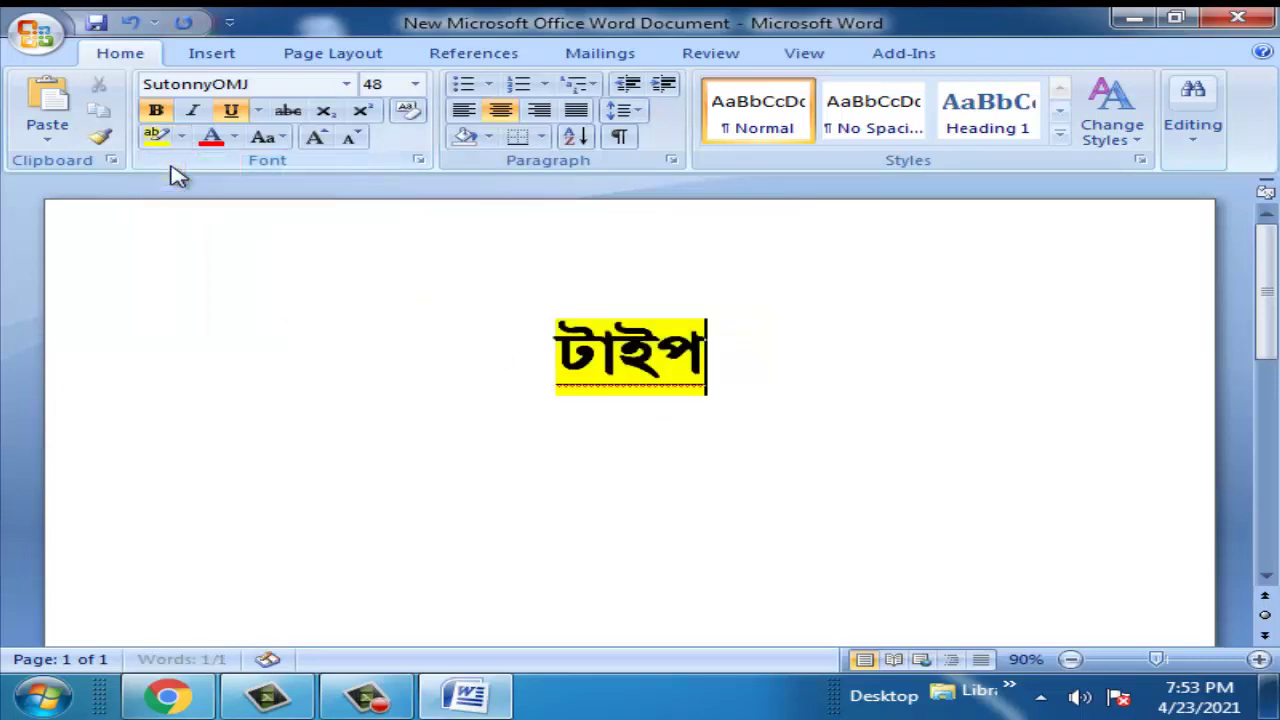
pyautogui.click(186, 138)
pyautogui.click(215, 170)
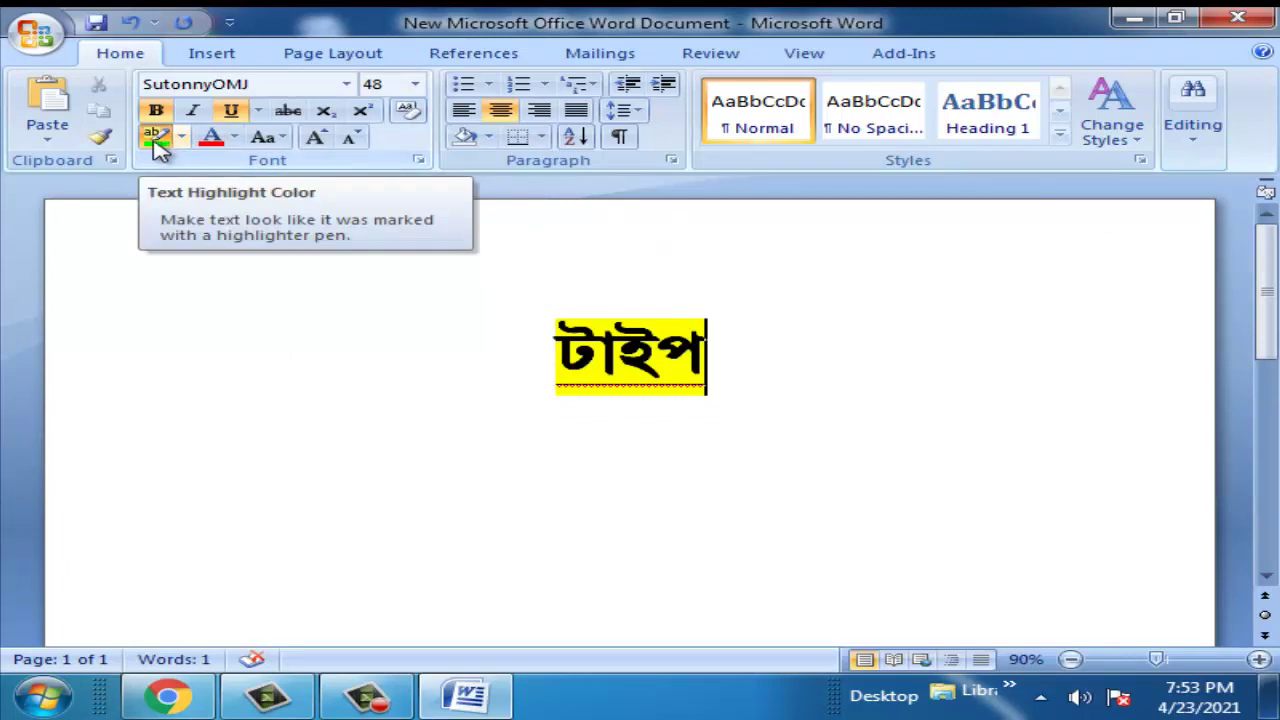
pyautogui.doubleClick(658, 346)
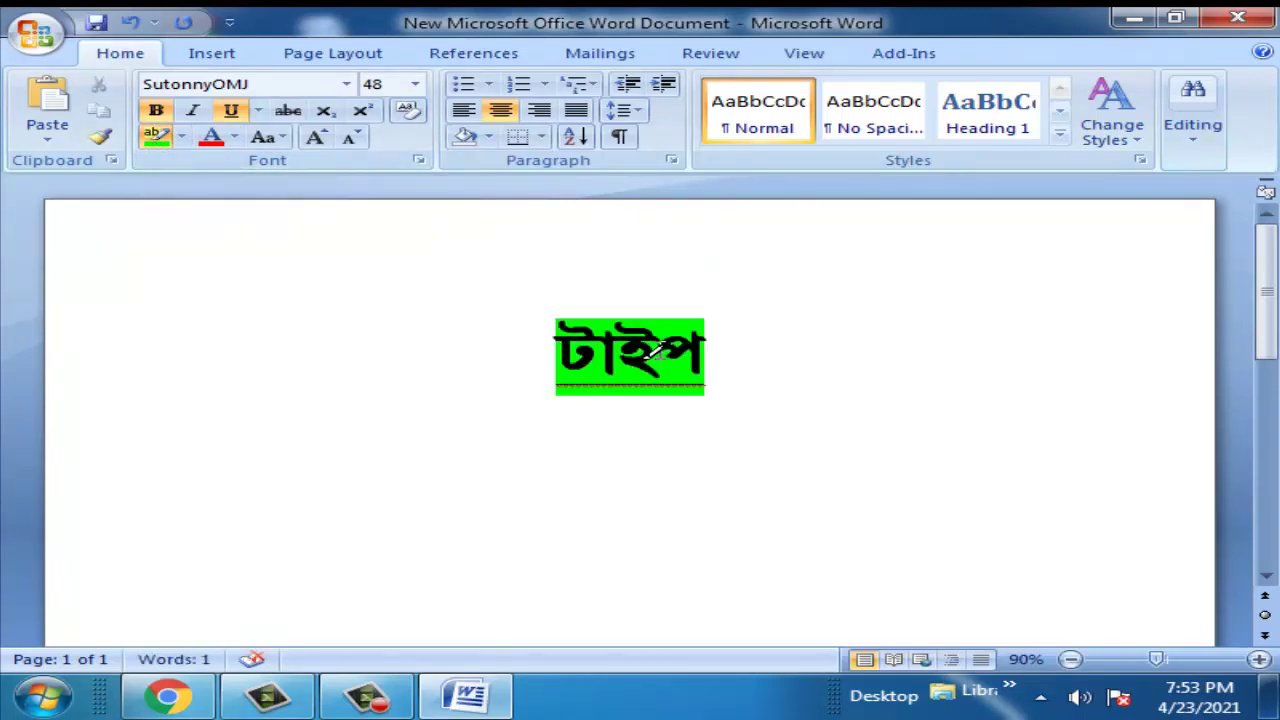
pyautogui.hotkey('ctrl', 'z')
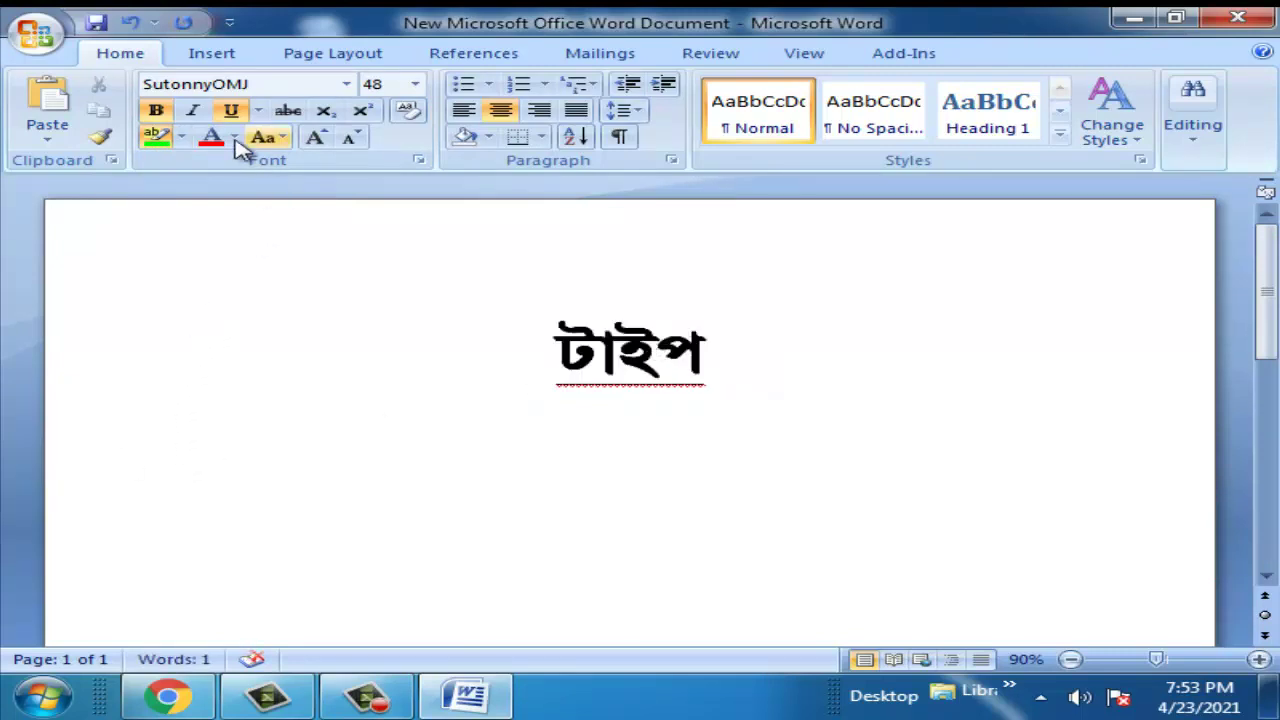
# Select the word টাইপ and set its font colour to red.
pyautogui.click(233, 140)
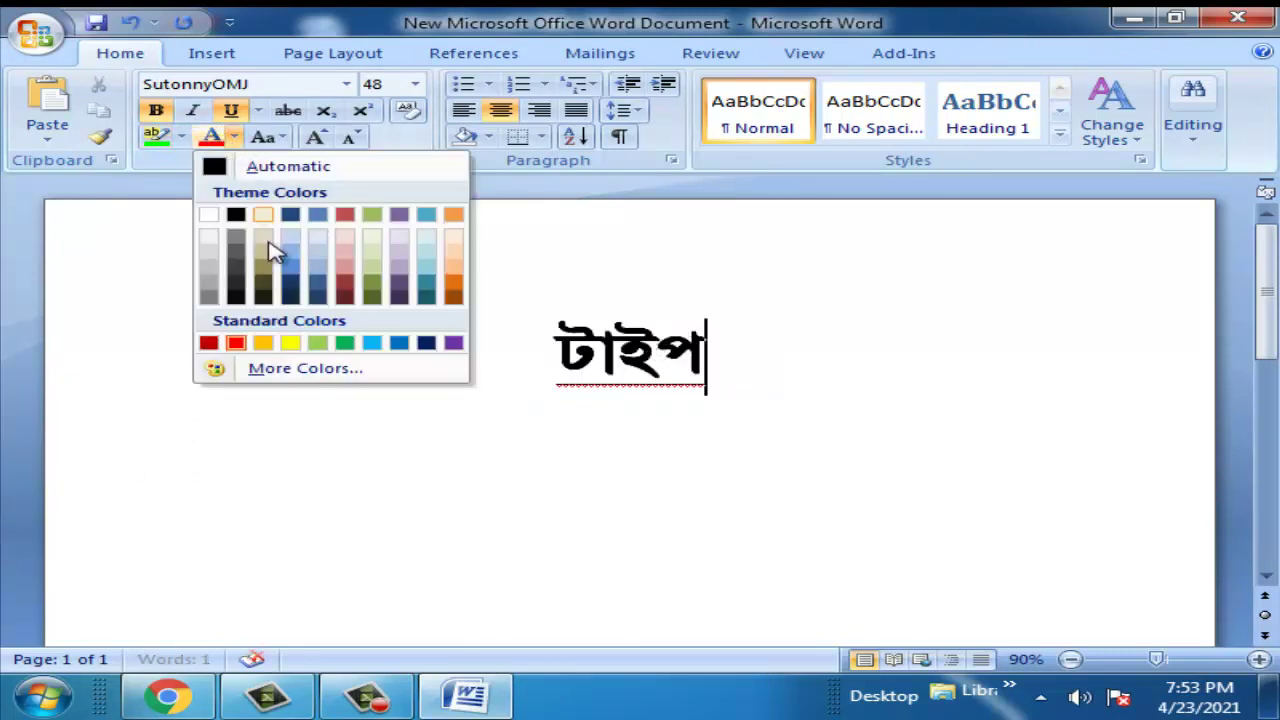
pyautogui.click(322, 284)
pyautogui.moveTo(776, 347); pyautogui.dragTo(566, 366)
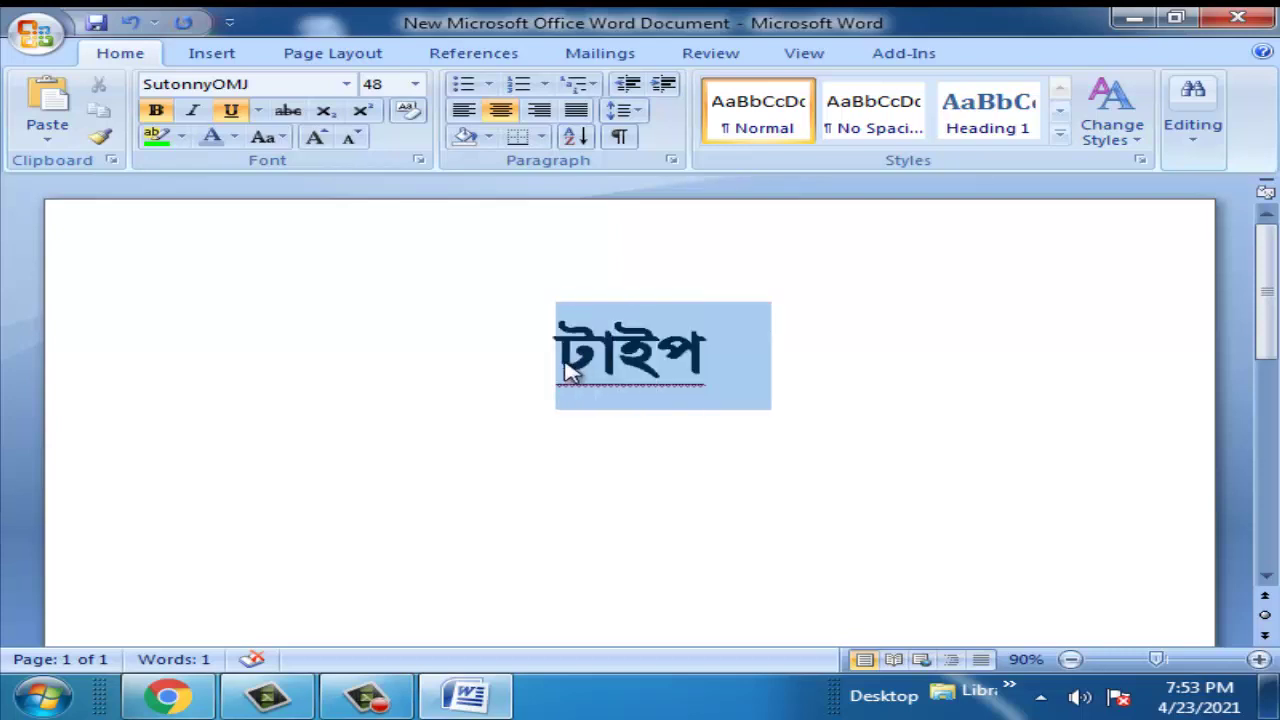
pyautogui.click(234, 137)
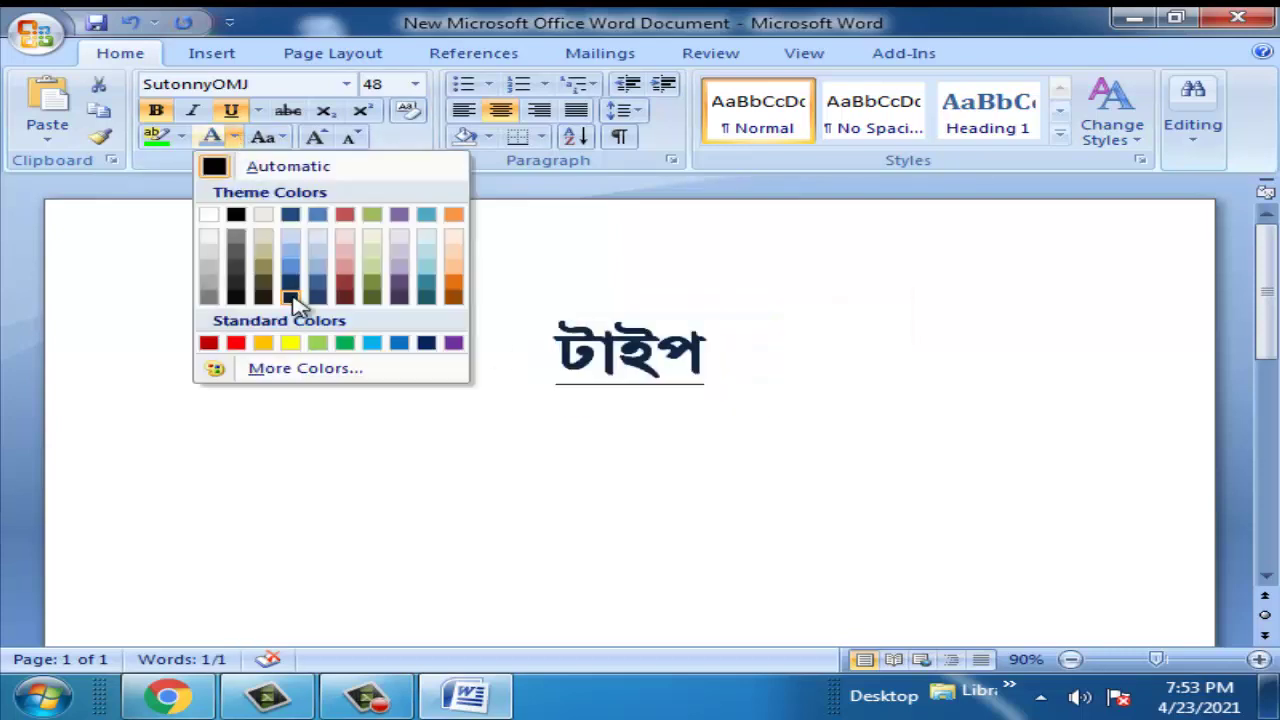
pyautogui.click(237, 343)
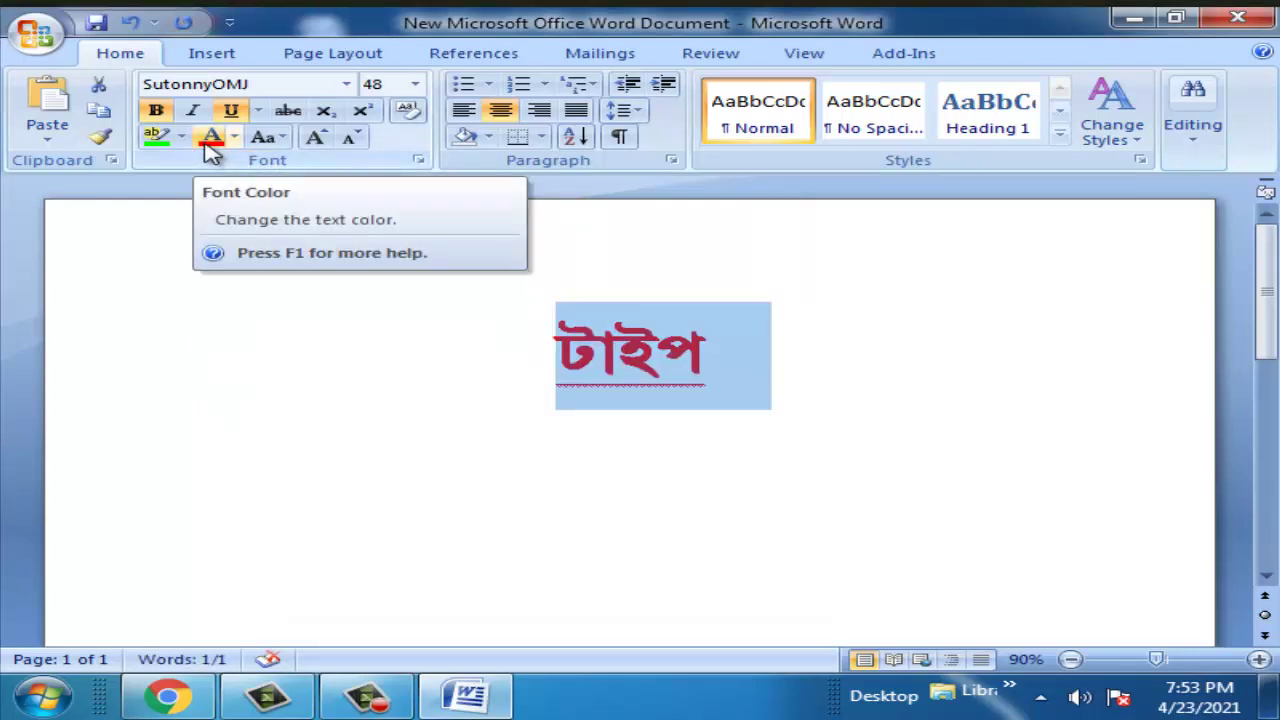
# Apply a green highlight, then remove it again and keep the word bold.
pyautogui.click(155, 146)
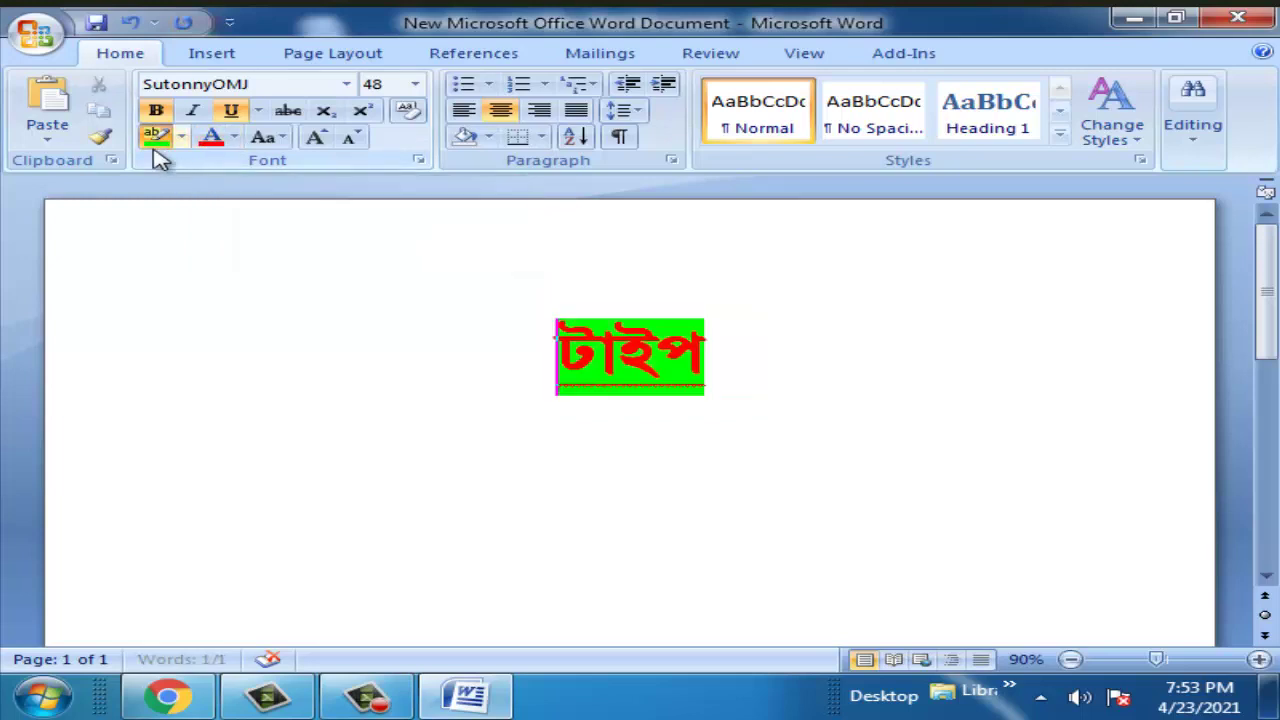
pyautogui.click(557, 314)
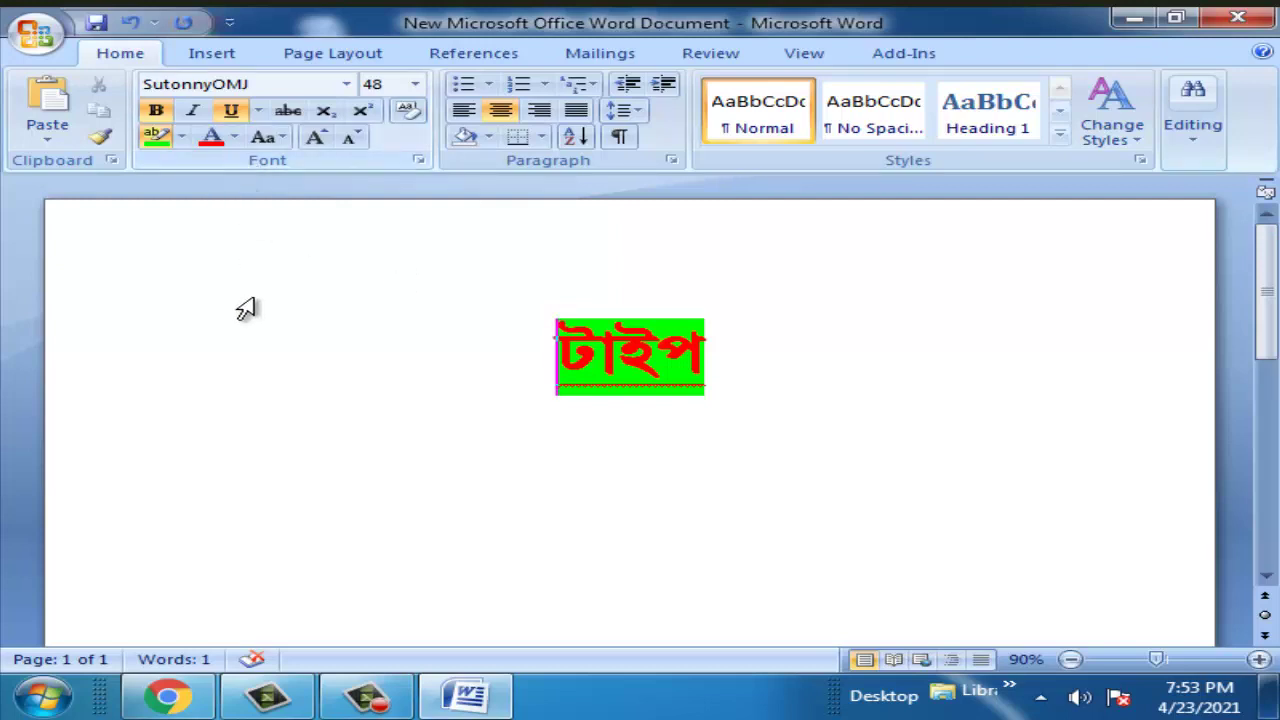
pyautogui.click(366, 697)
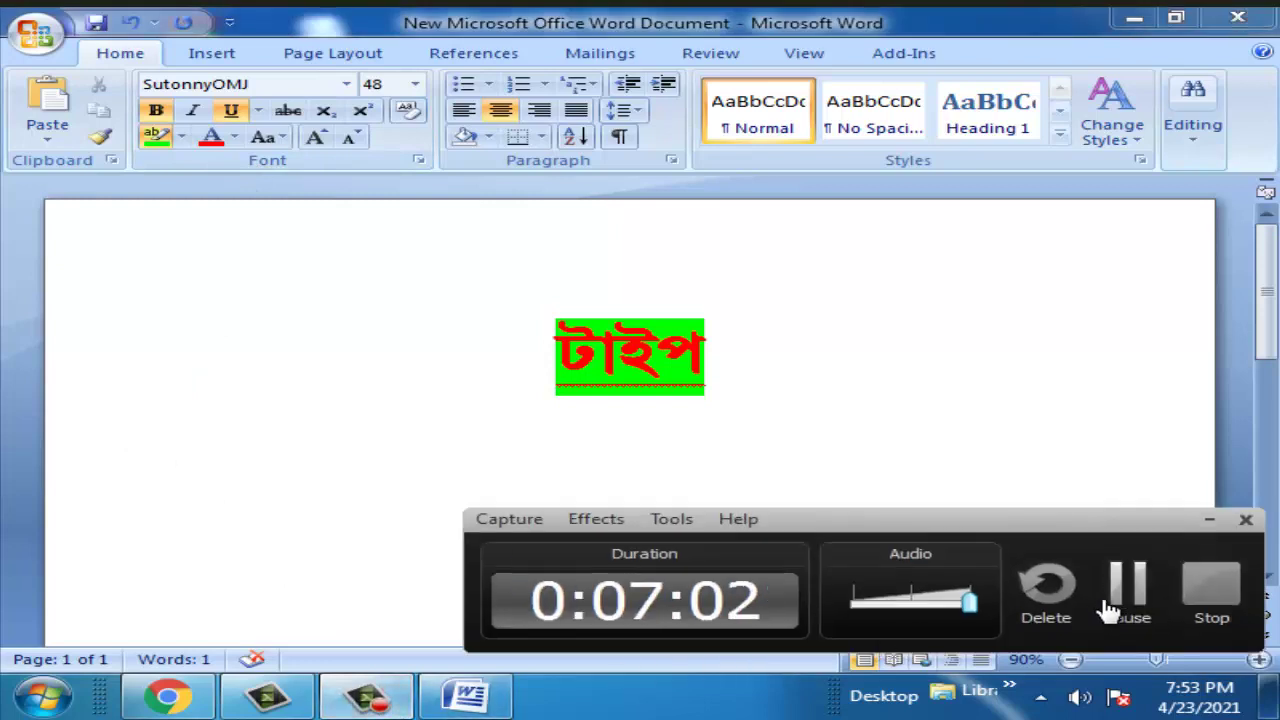
pyautogui.click(1125, 592)
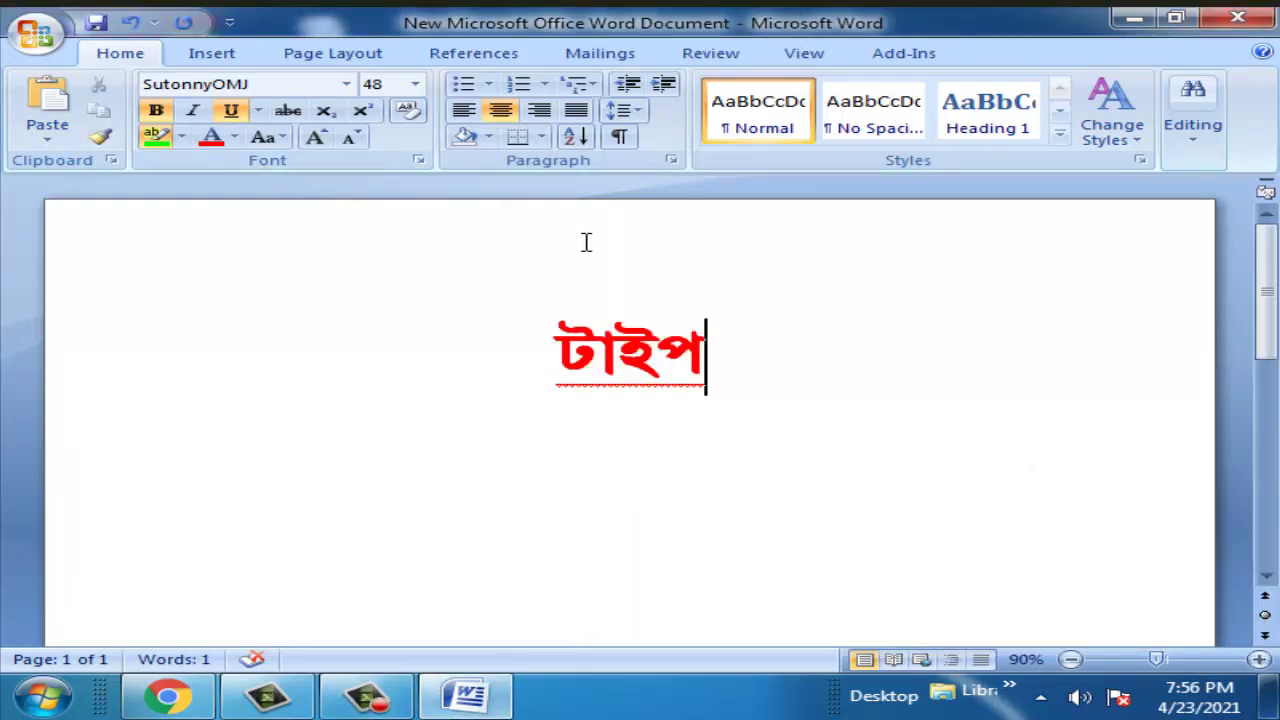
pyautogui.press('End')
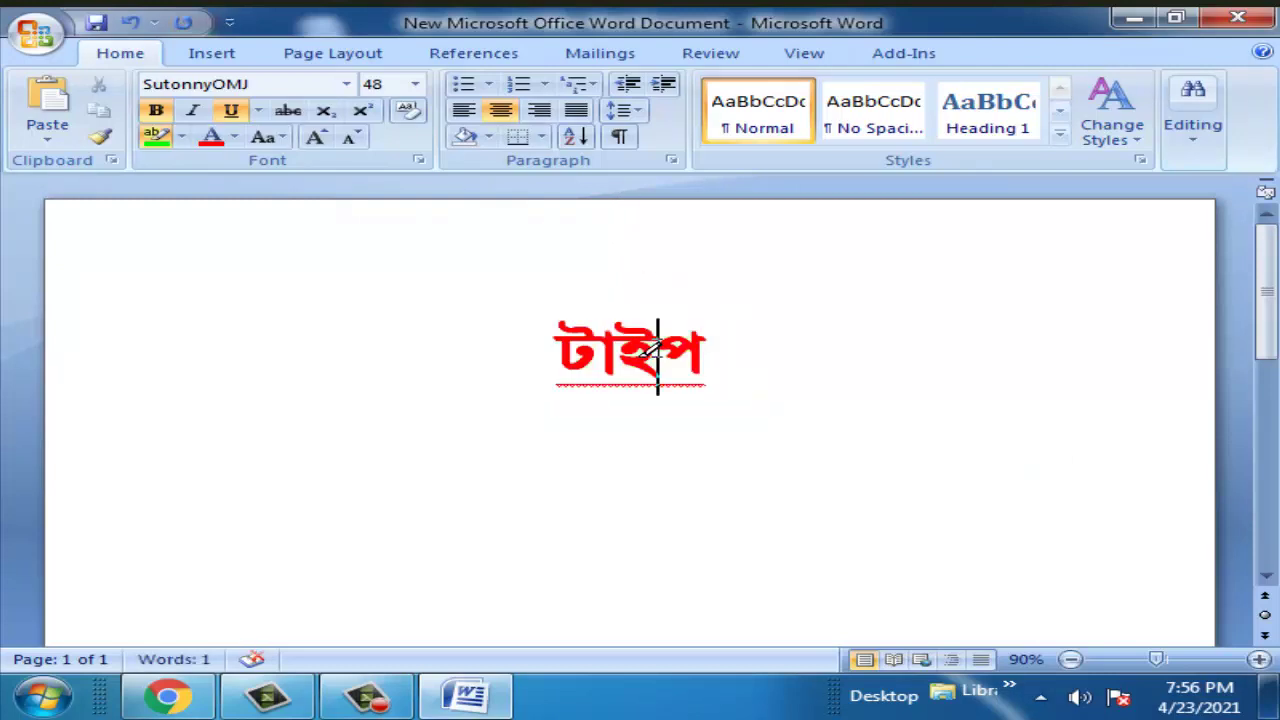
pyautogui.doubleClick(650, 345)
pyautogui.press('End')
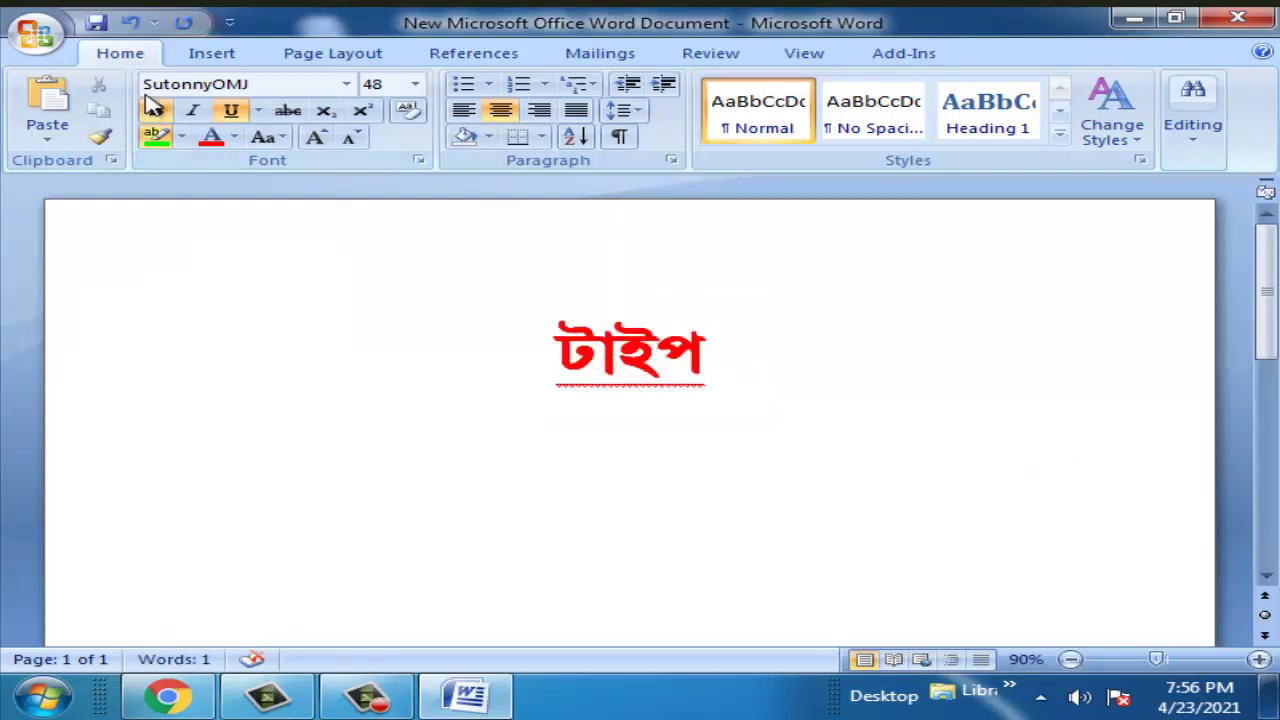
pyautogui.click(153, 108)
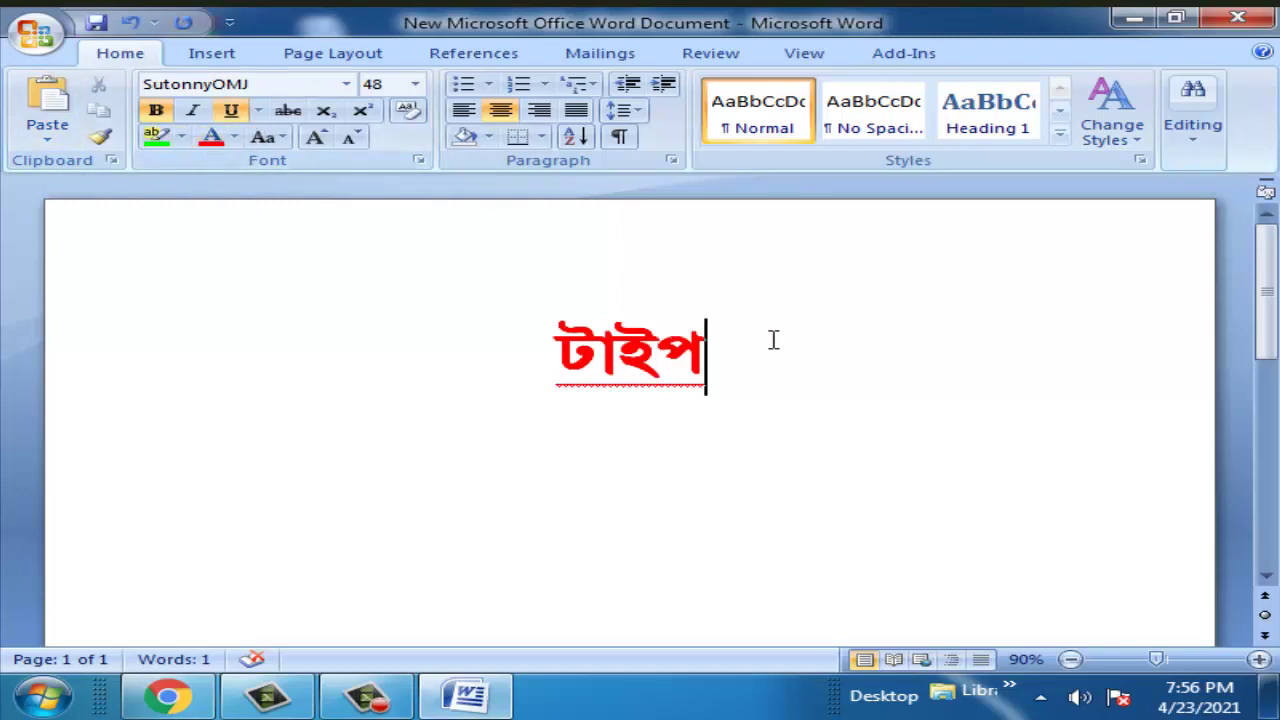
# Delete টাইپ, paste MICROSOFT WORD as HTML Format, and select the pasted line.
pyautogui.press('BackSpace')
pyautogui.press('BackSpace')
pyautogui.press('BackSpace')
pyautogui.press('BackSpace')
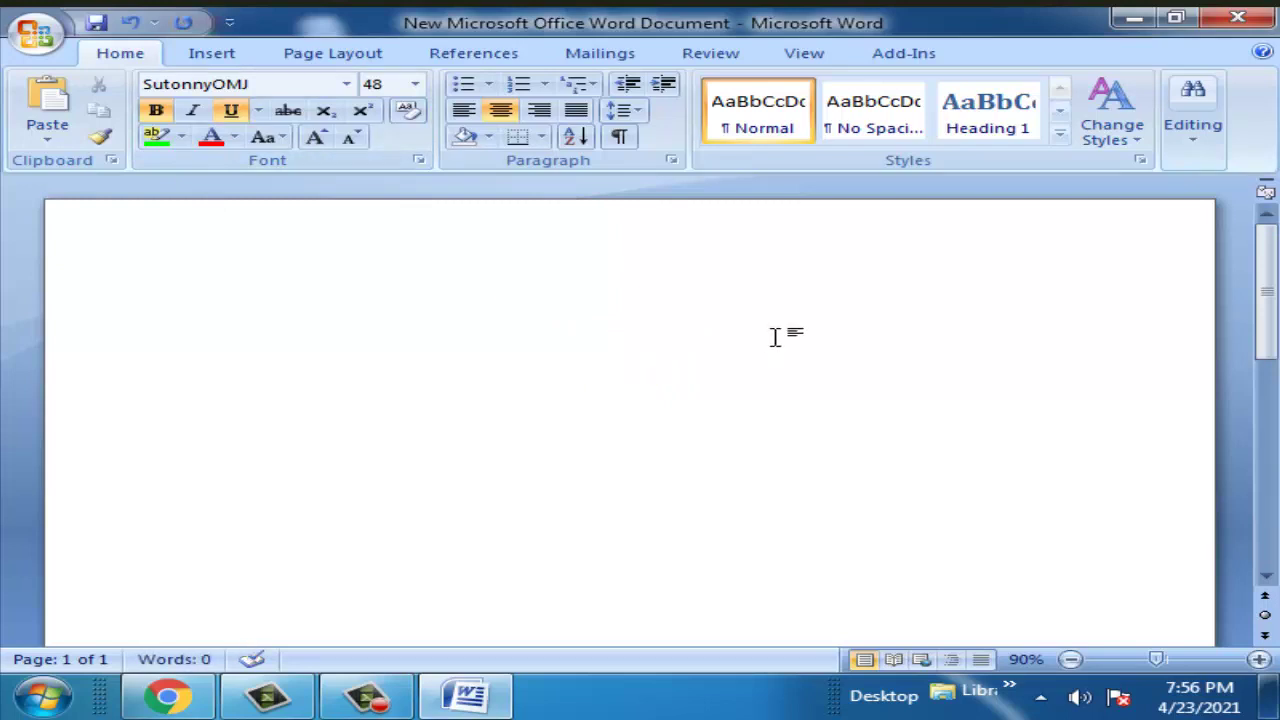
pyautogui.hotkey('ctrl', 'alt', 'v')
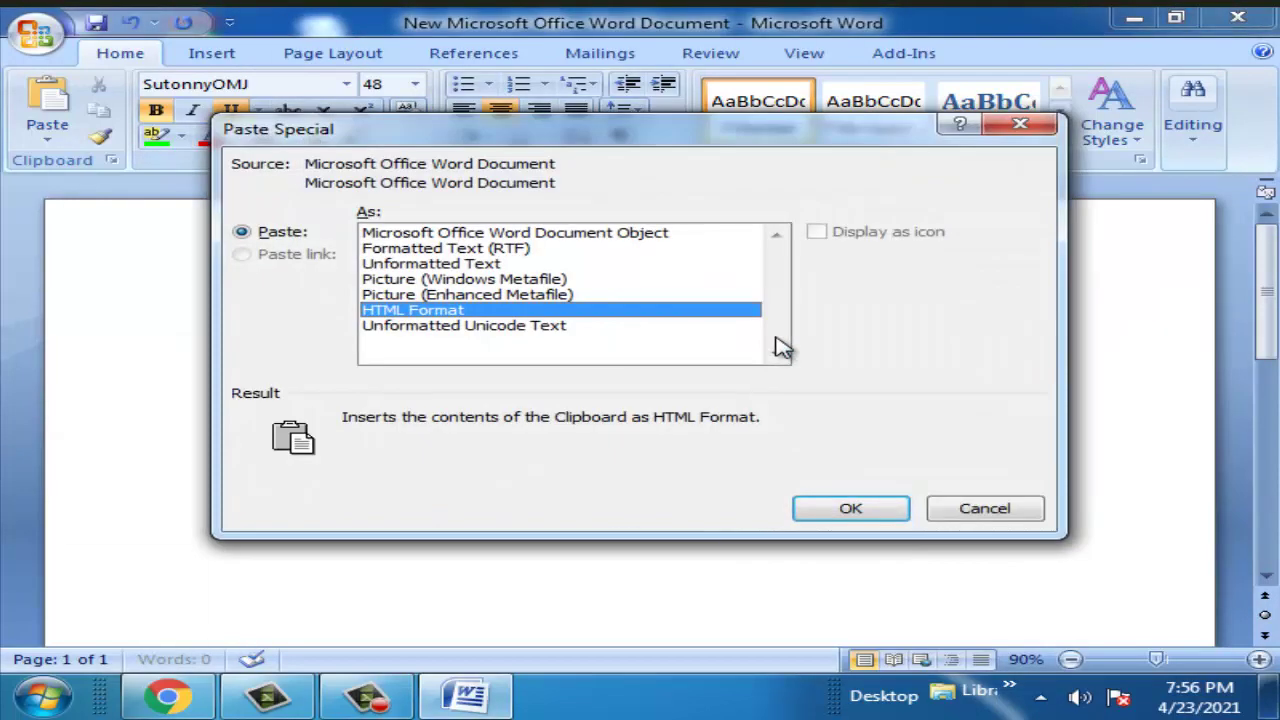
pyautogui.click(850, 508)
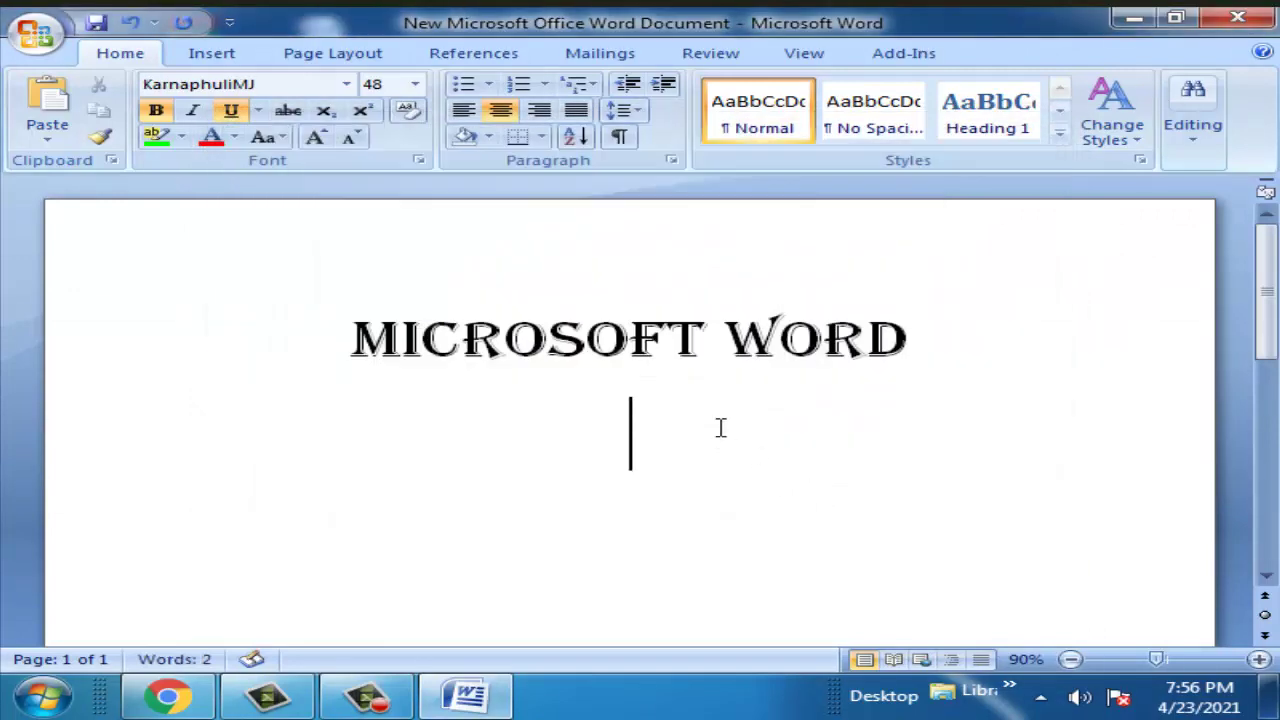
pyautogui.tripleClick(680, 338)
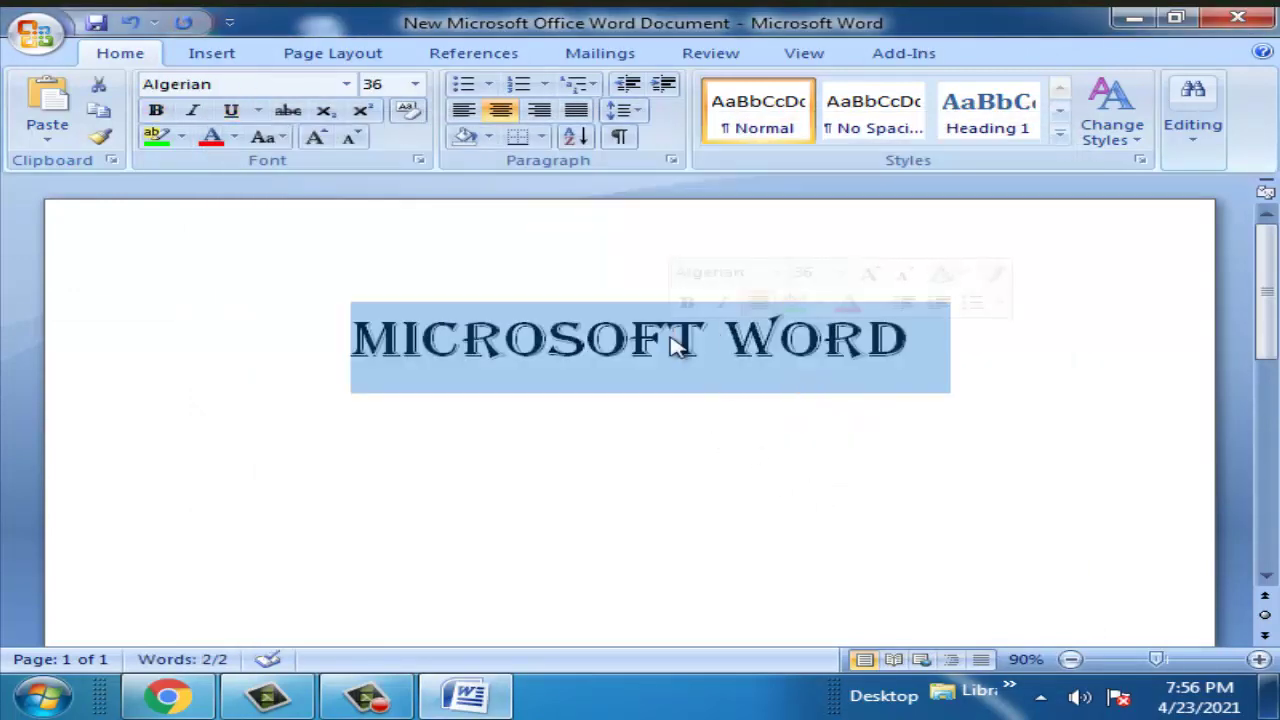
# Change the line to Sentence case, then to lowercase.
pyautogui.click(284, 137)
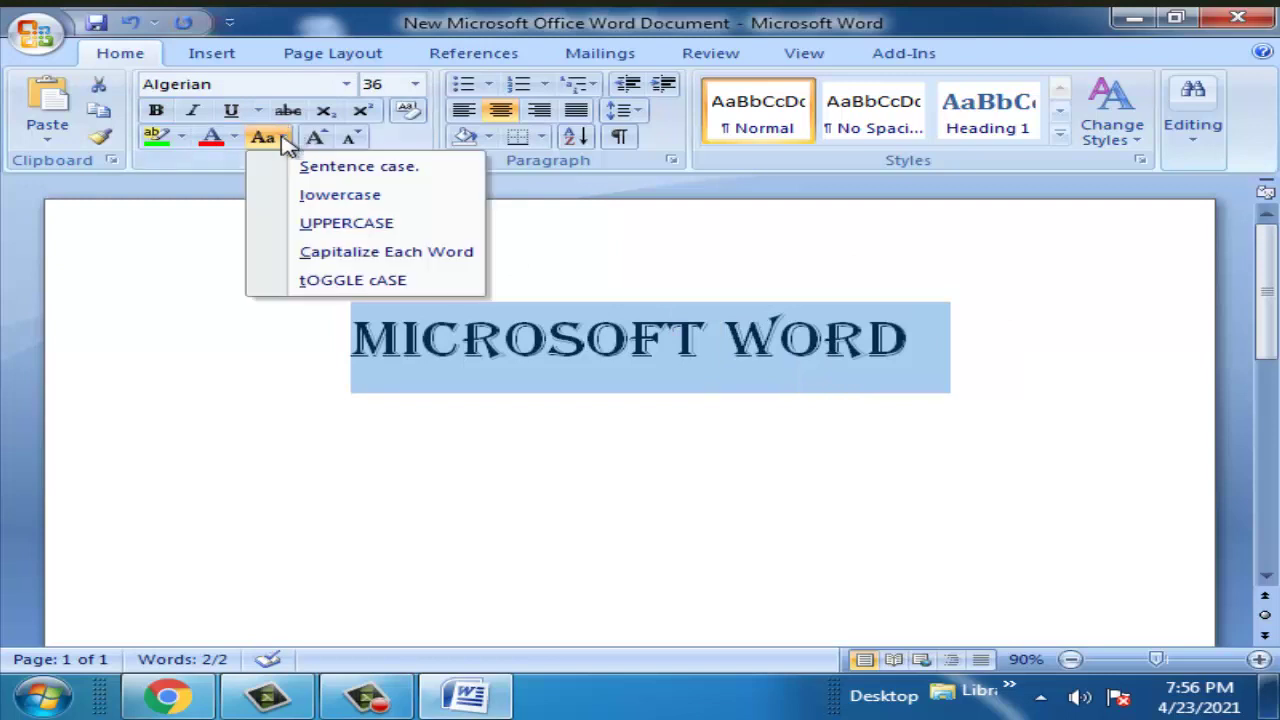
pyautogui.click(313, 172)
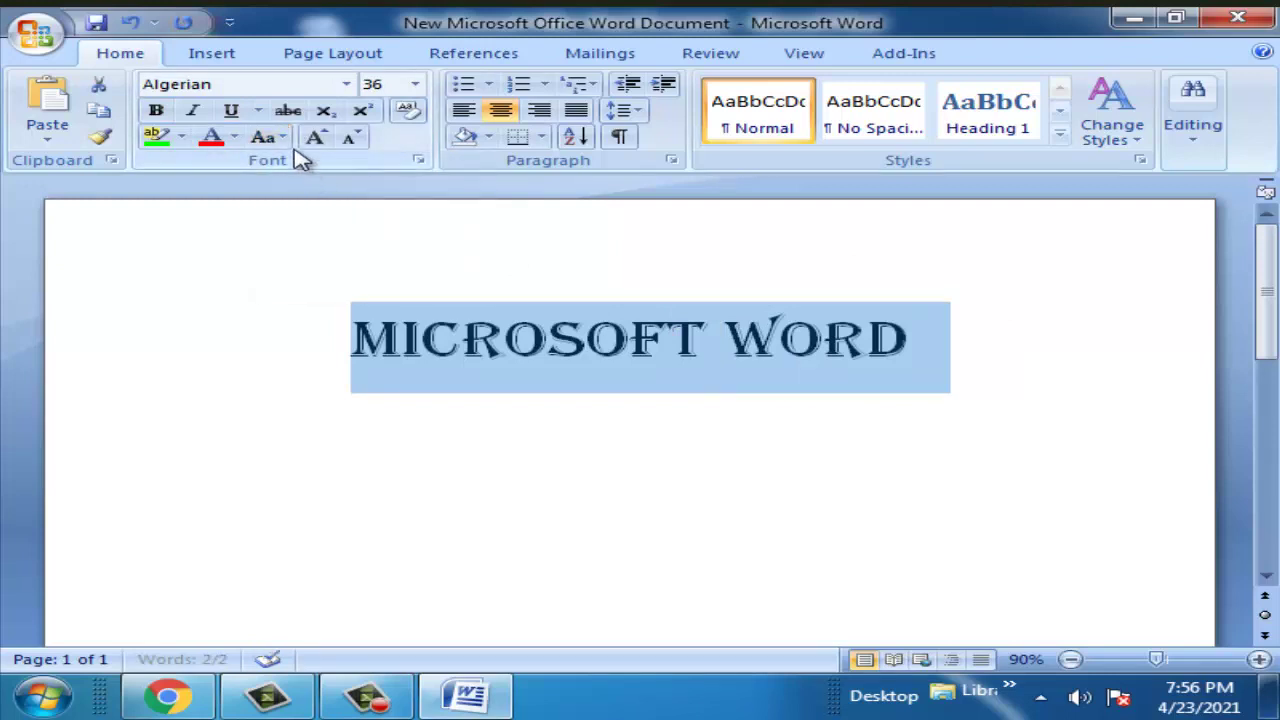
pyautogui.click(276, 137)
pyautogui.click(325, 194)
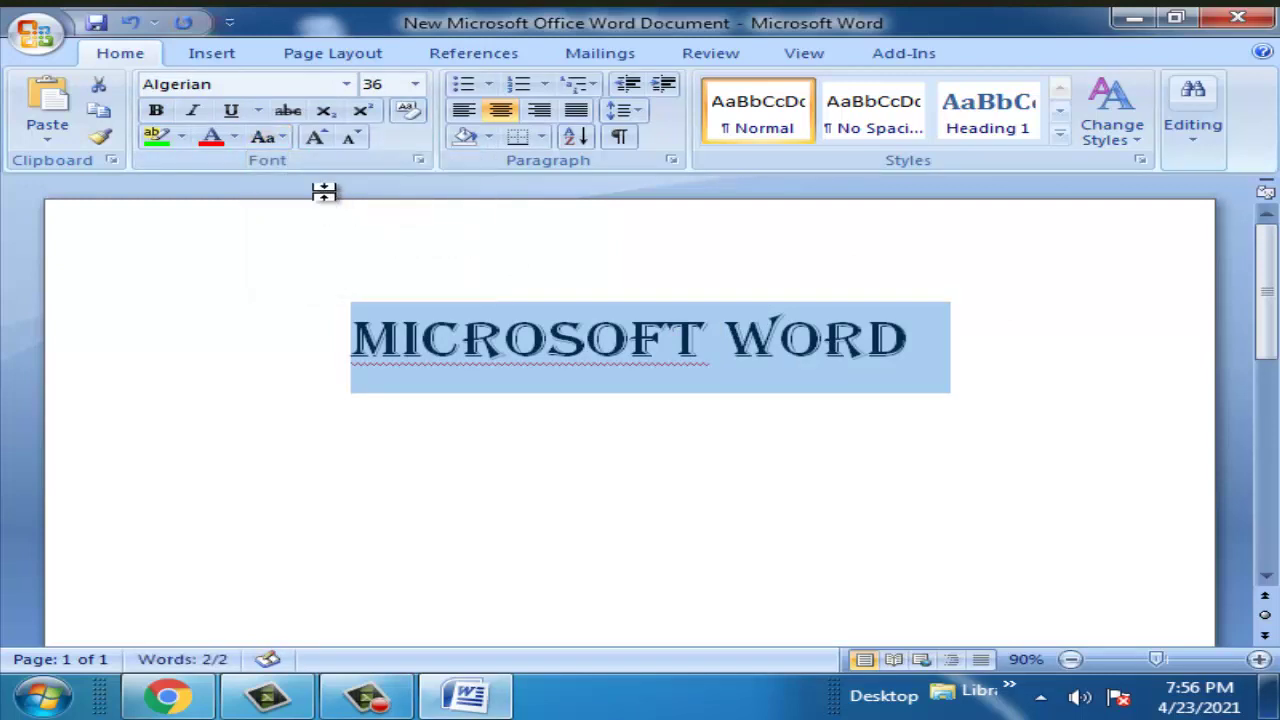
pyautogui.click(278, 140)
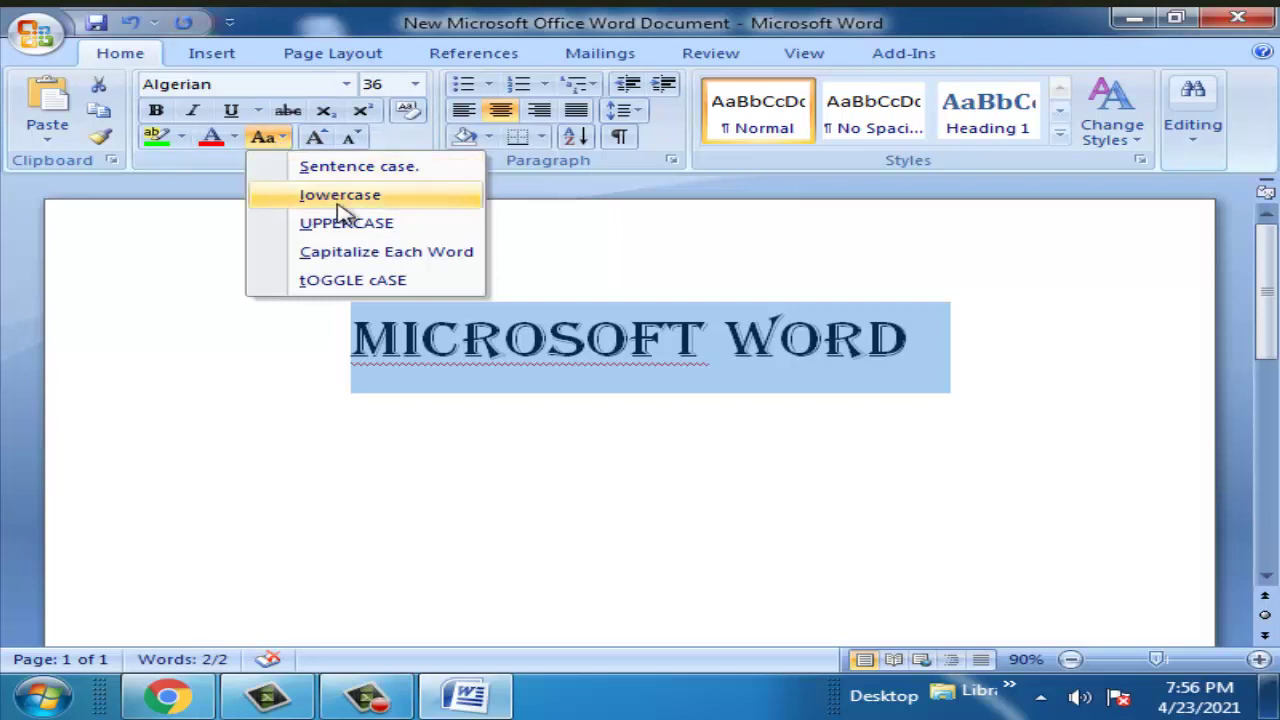
pyautogui.click(337, 205)
# Switch the line through UPPERCASE, Capitalize Each Word and tOGGLE cASE.
pyautogui.click(272, 137)
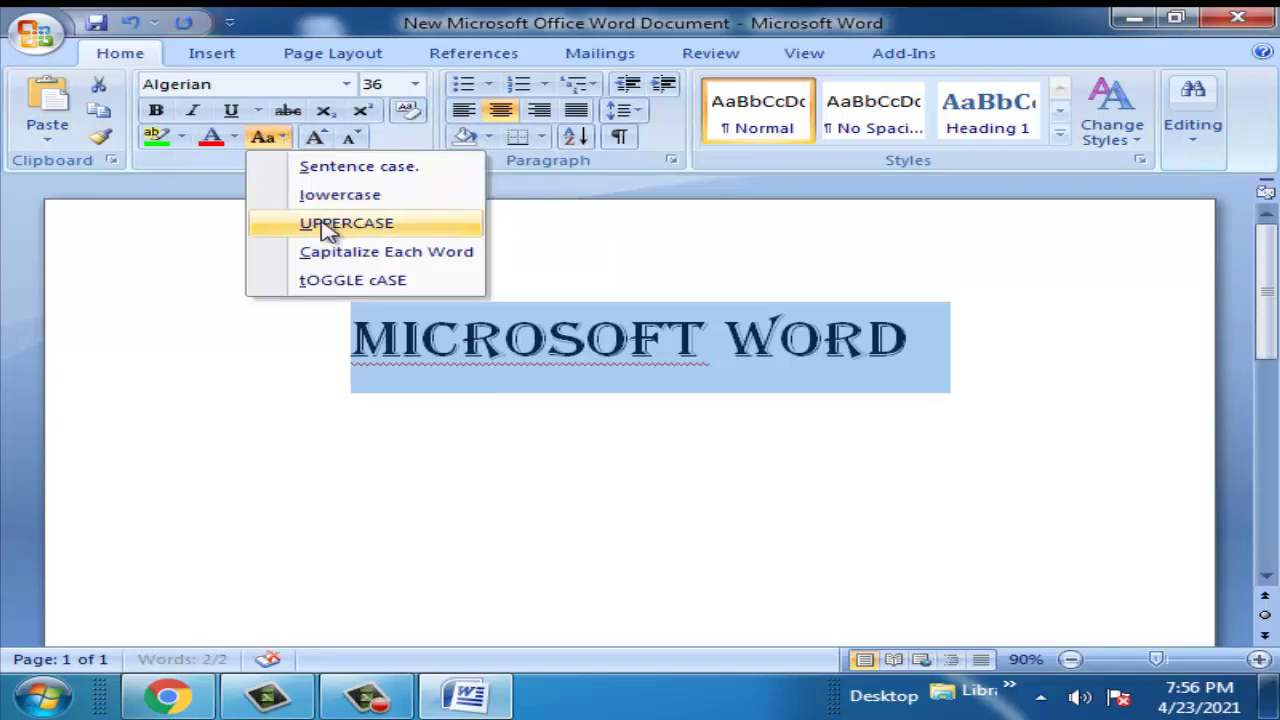
pyautogui.click(325, 231)
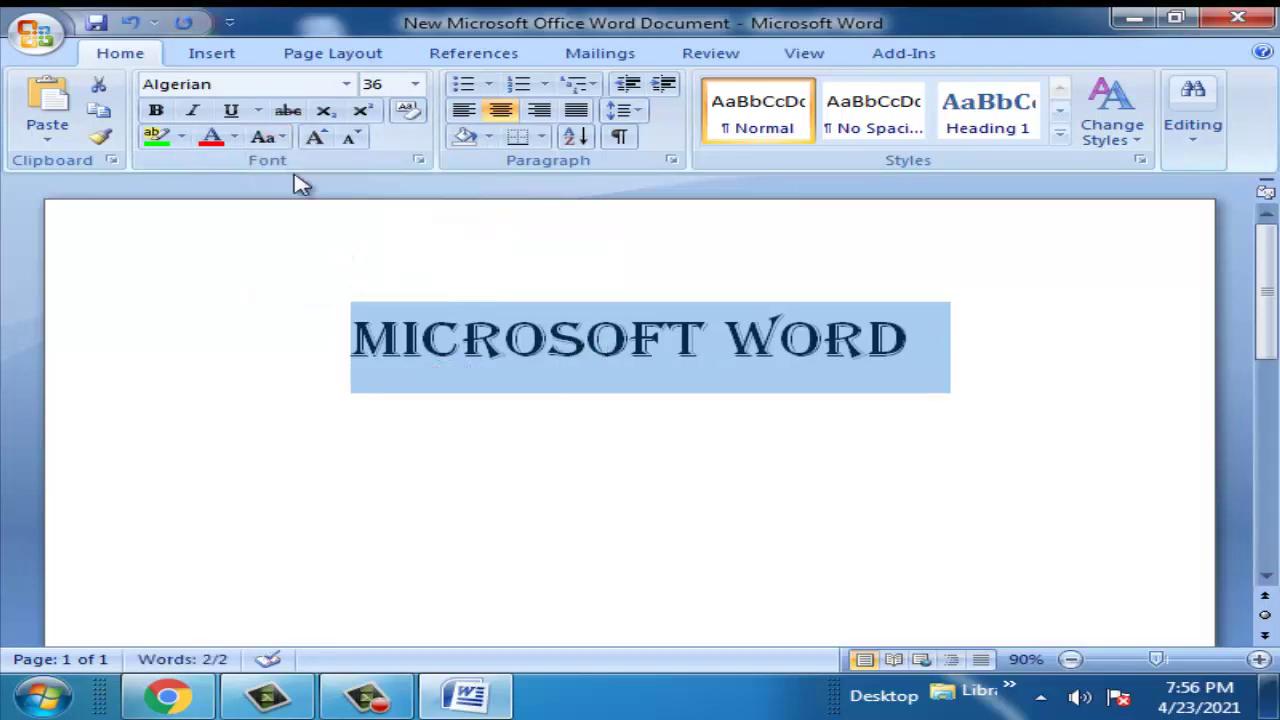
pyautogui.click(263, 137)
pyautogui.click(316, 258)
pyautogui.click(272, 138)
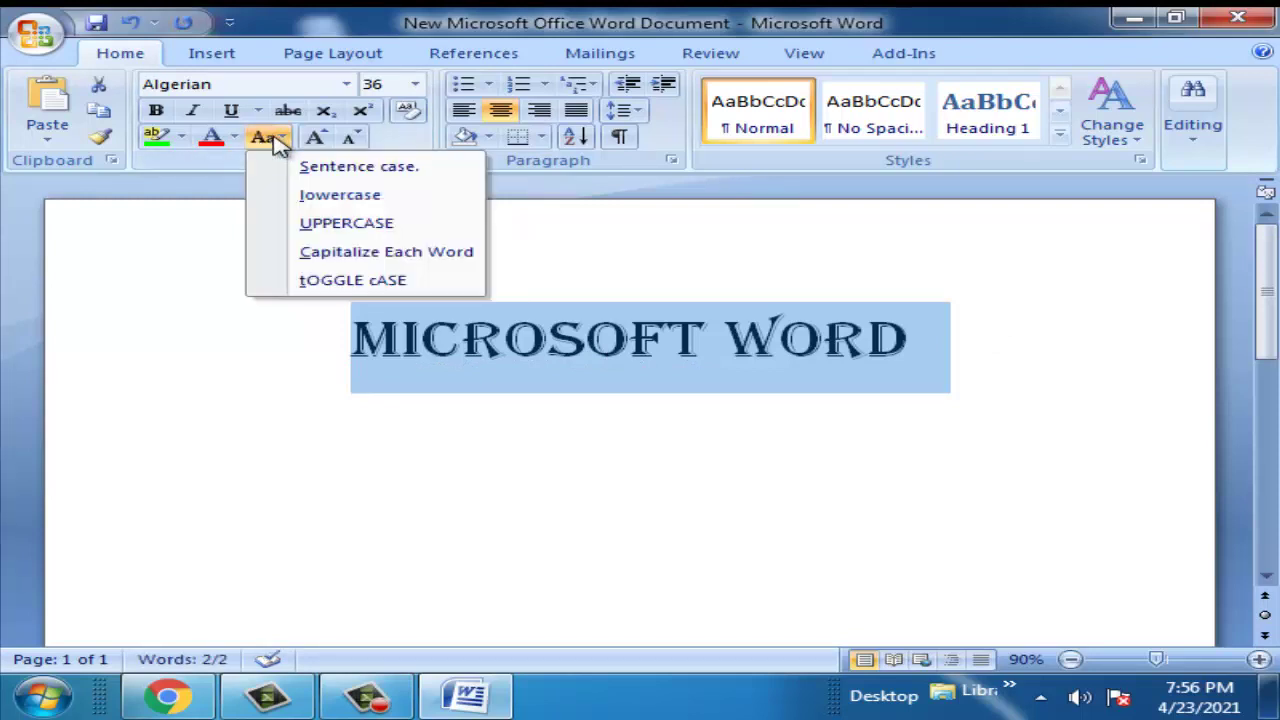
pyautogui.click(340, 279)
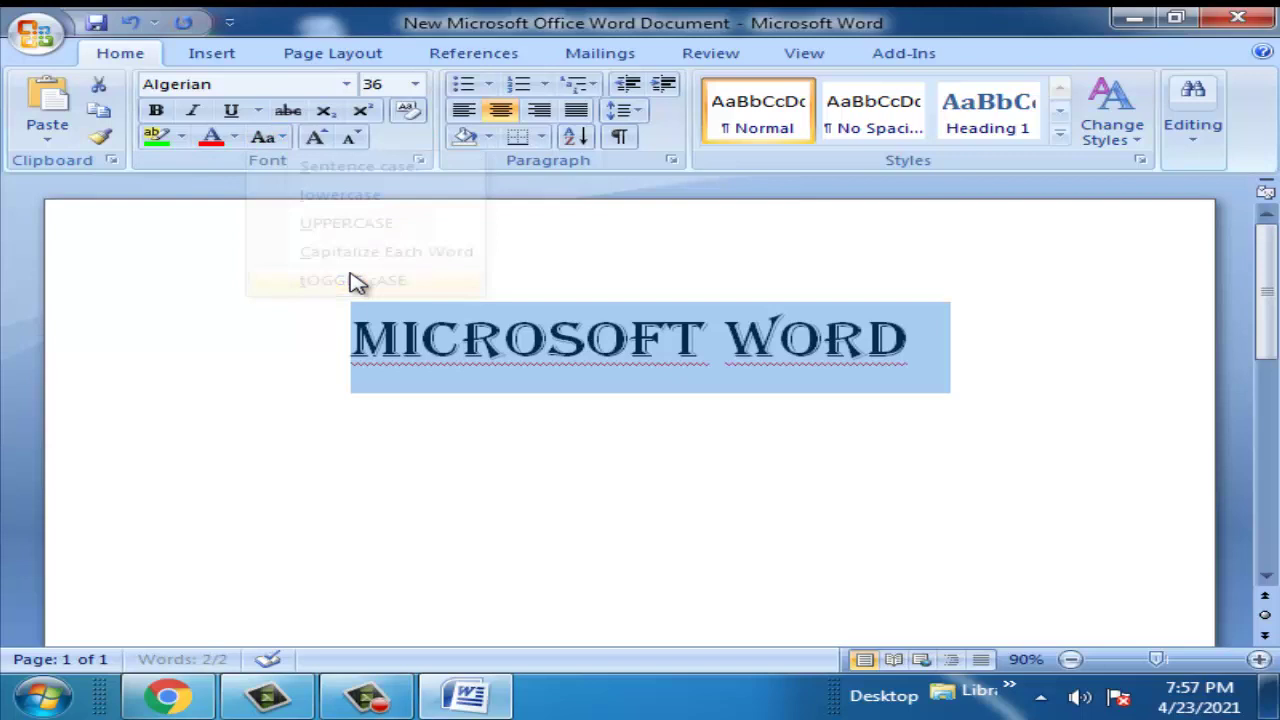
pyautogui.click(577, 318)
# Grow and shrink the MICROSOFT WORD text, ending enlarged so it wraps onto two lines.
pyautogui.click(316, 137)
pyautogui.click(316, 137)
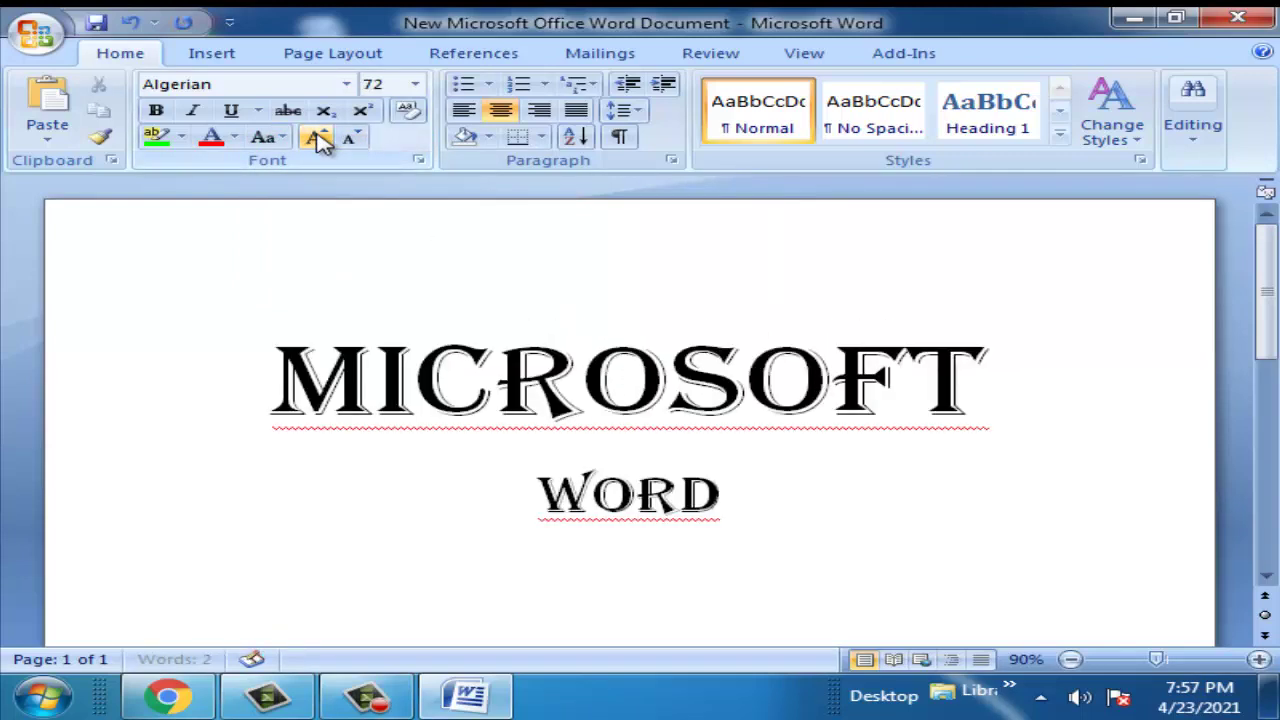
pyautogui.click(348, 138)
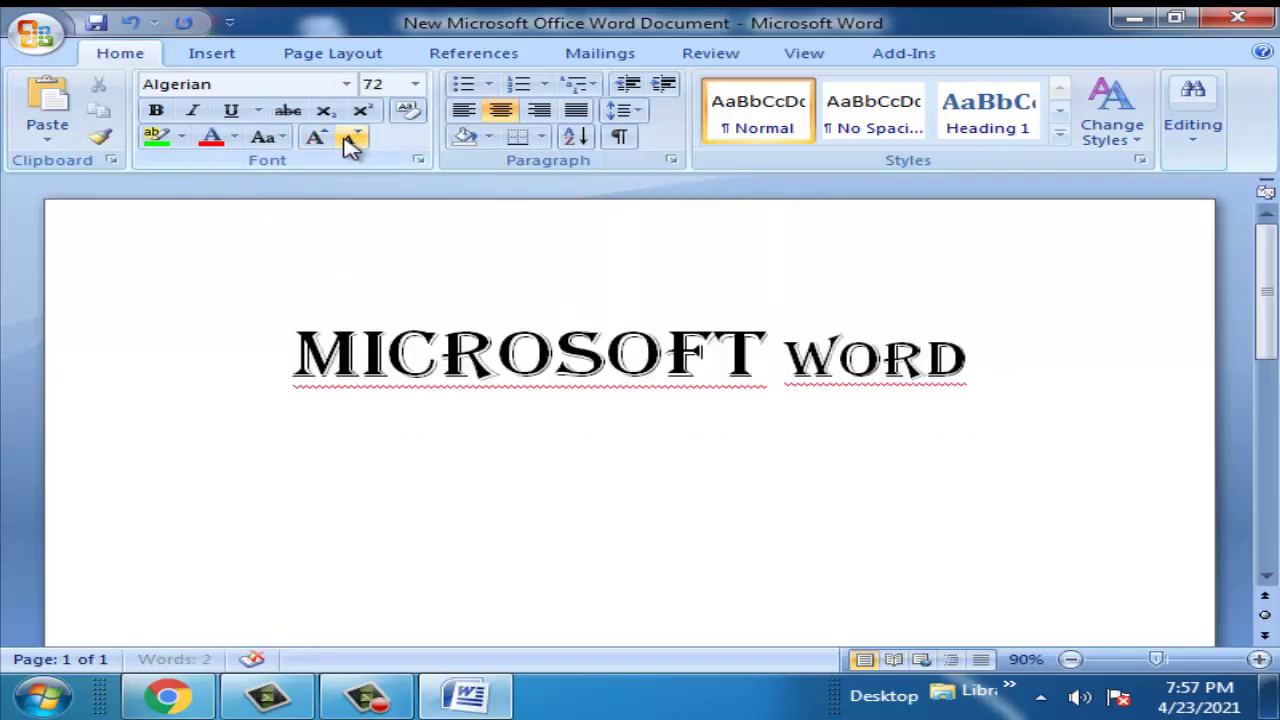
pyautogui.click(348, 138)
pyautogui.click(348, 138)
pyautogui.click(348, 138)
pyautogui.click(750, 345)
pyautogui.tripleClick(750, 345)
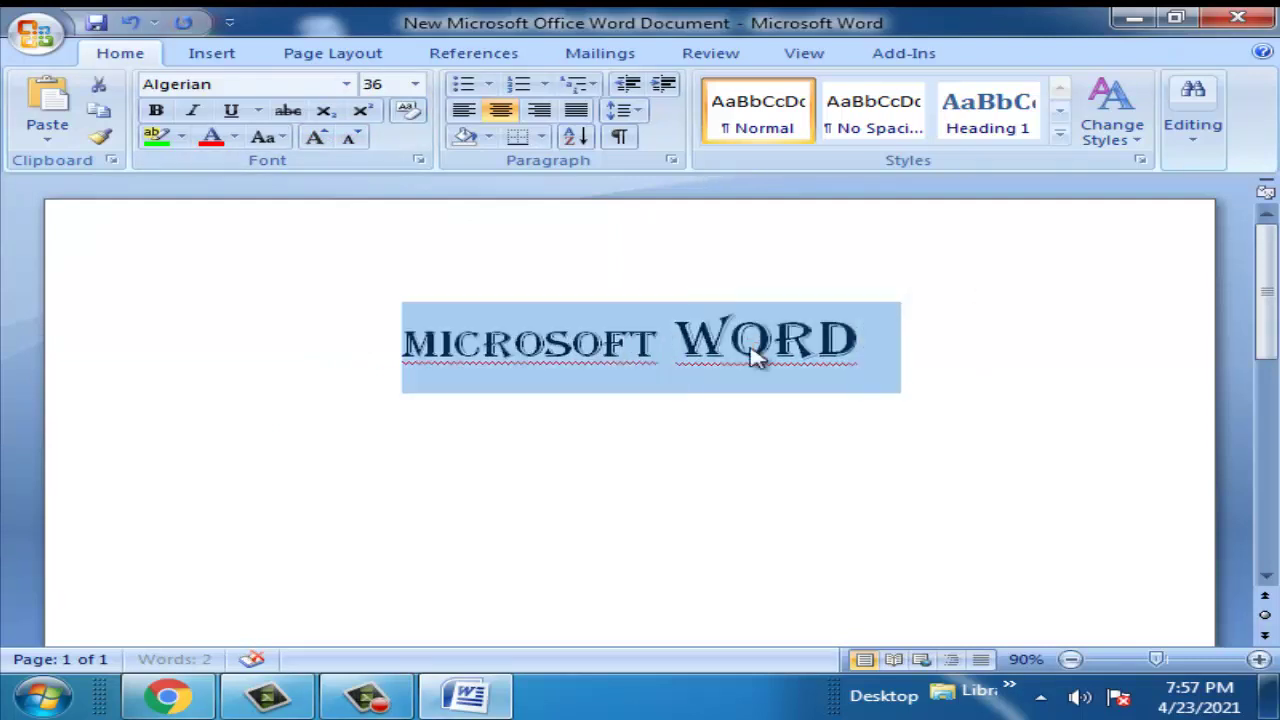
pyautogui.click(348, 138)
pyautogui.click(350, 138)
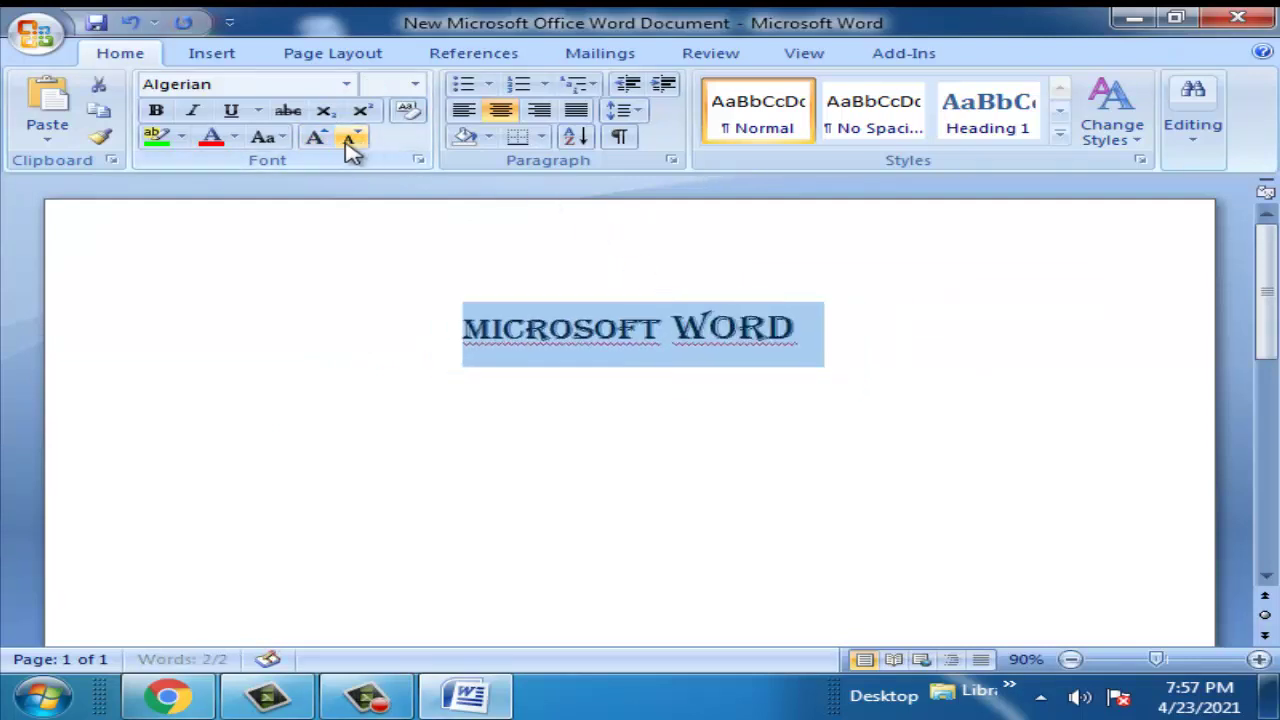
pyautogui.click(316, 137)
pyautogui.click(316, 137)
pyautogui.click(325, 138)
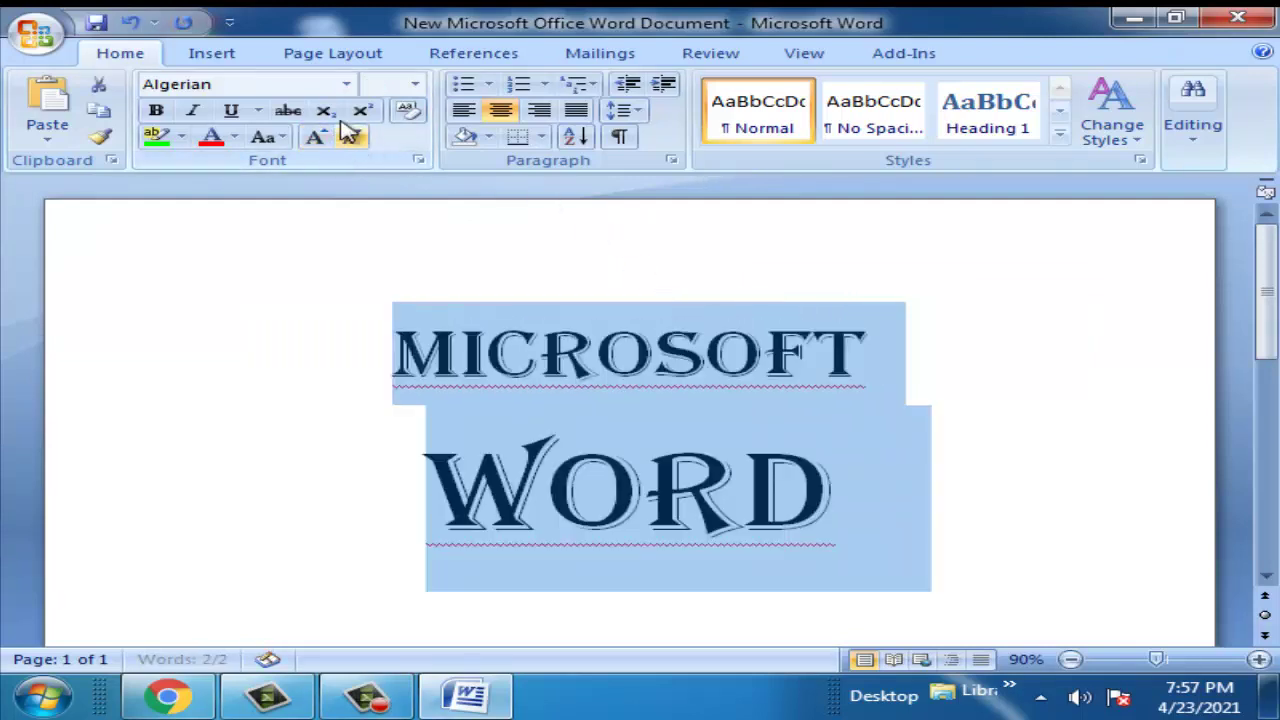
# Toggle strikethrough, subscript and superscript on the line, ending with superscript on.
pyautogui.click(288, 112)
pyautogui.click(288, 112)
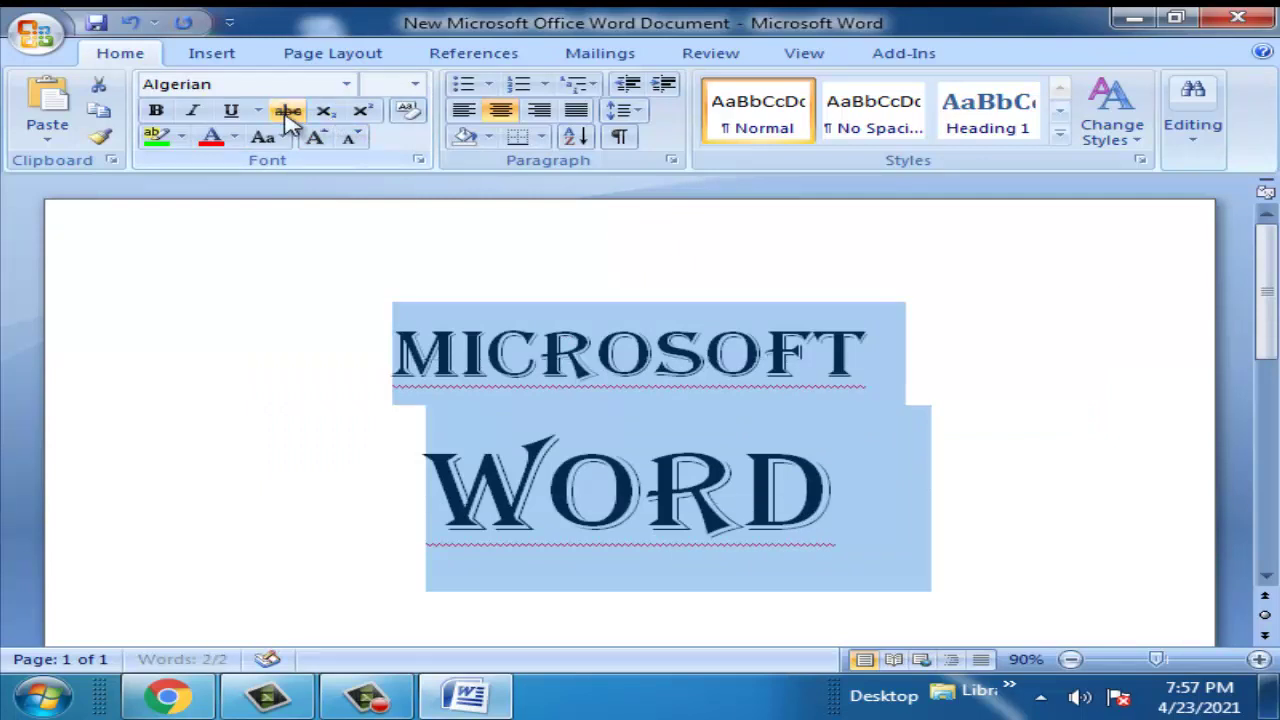
pyautogui.click(325, 112)
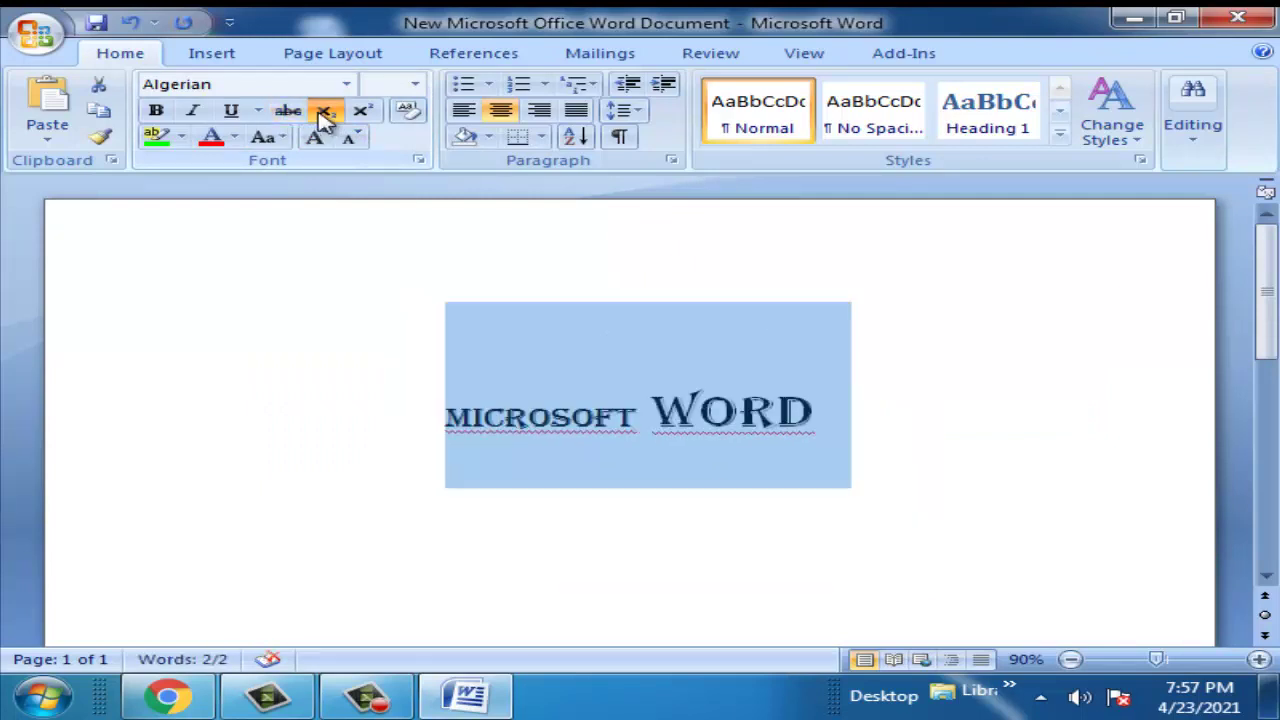
pyautogui.click(325, 112)
pyautogui.click(325, 112)
pyautogui.click(325, 112)
pyautogui.click(325, 112)
pyautogui.click(325, 112)
pyautogui.click(325, 112)
pyautogui.click(362, 112)
pyautogui.click(362, 112)
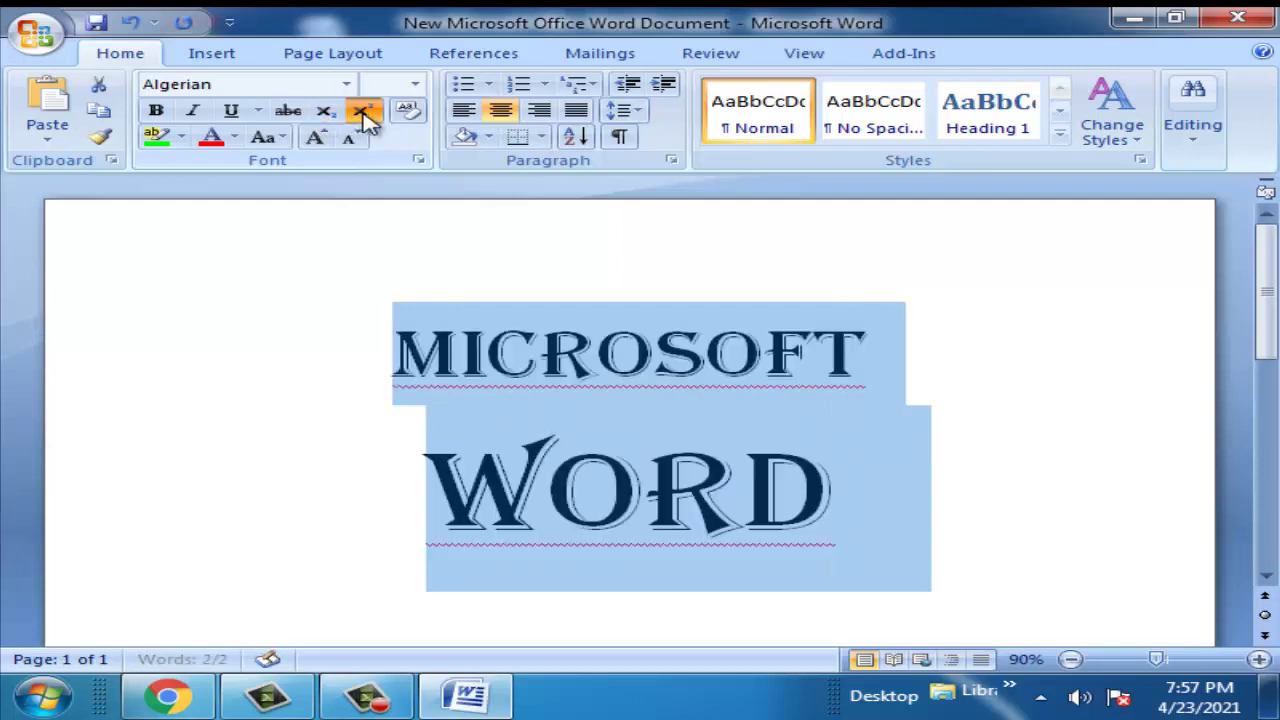
pyautogui.click(362, 112)
# Replace the heading with the letter x at normal (non-superscript) size.
pyautogui.press('Delete')
pyautogui.write('x')
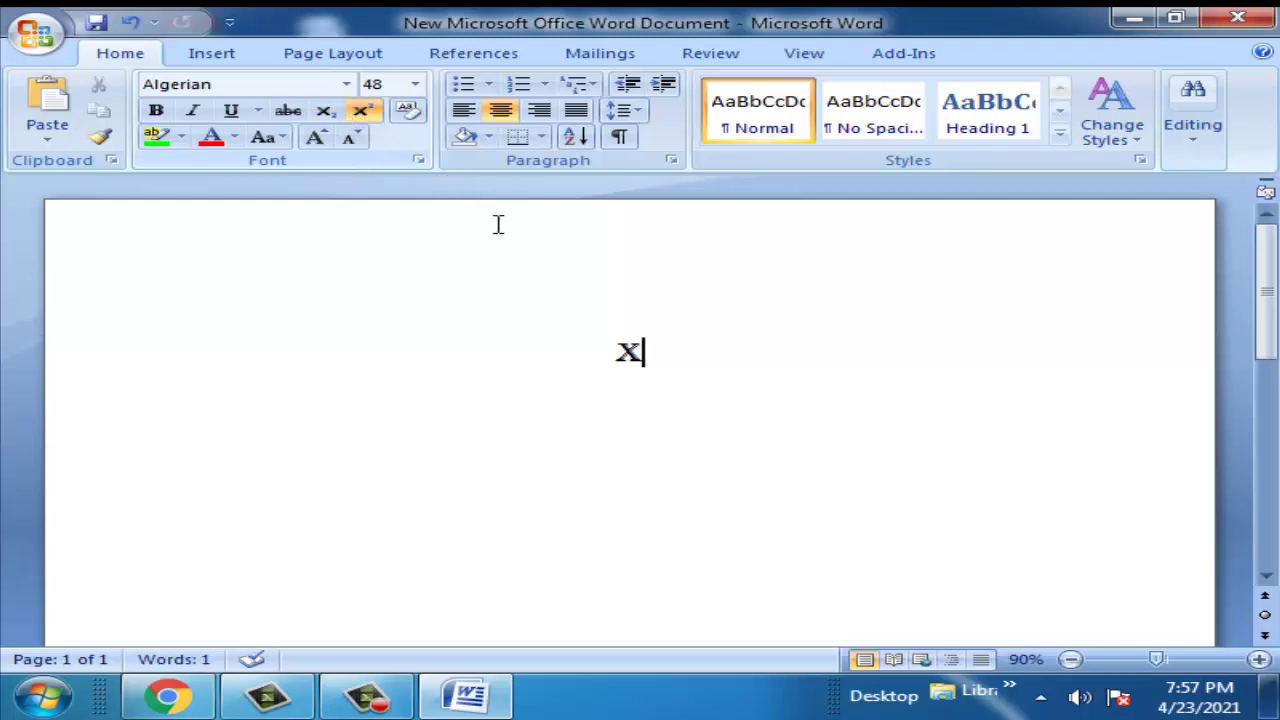
pyautogui.doubleClick(630, 351)
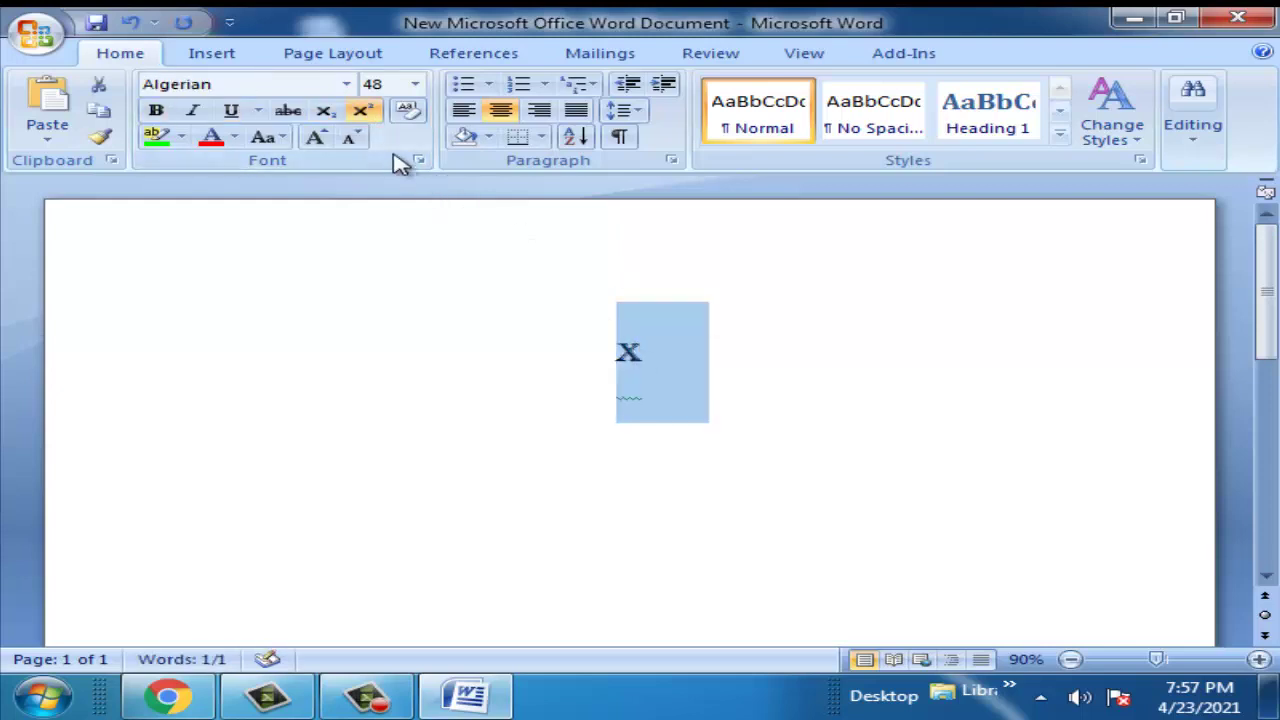
pyautogui.click(362, 112)
pyautogui.click(651, 357)
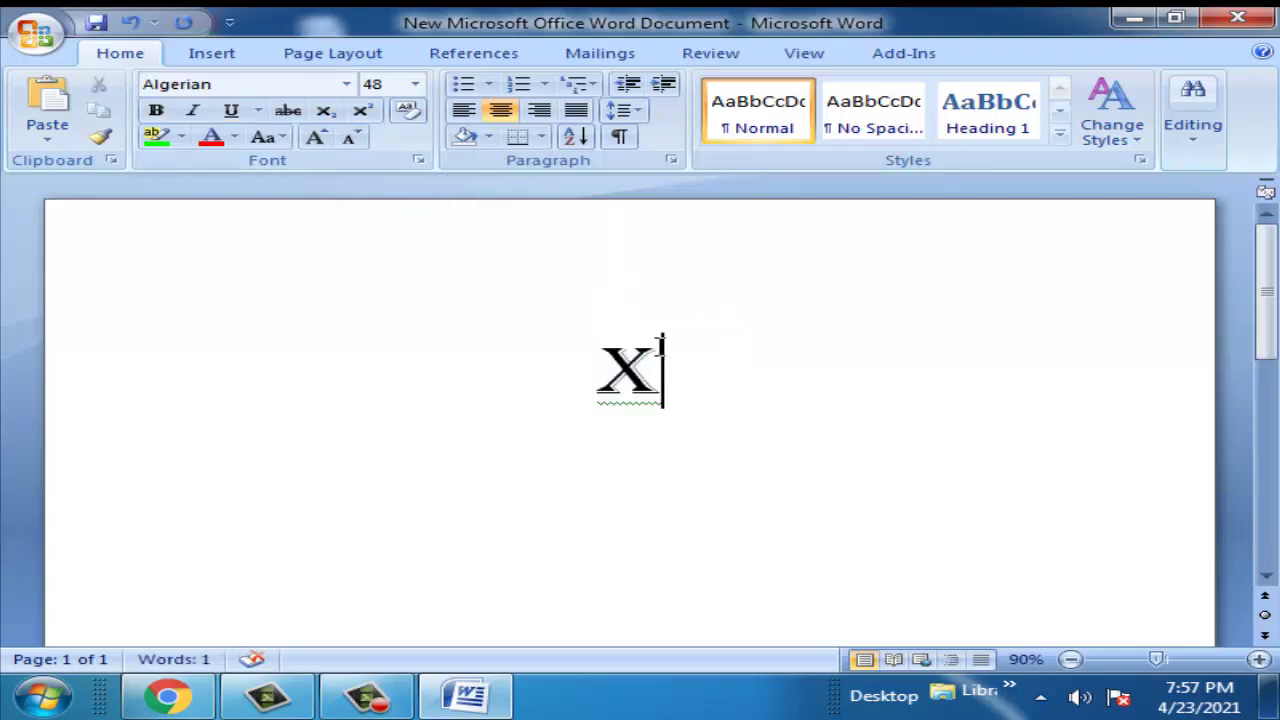
# Type a superscript 2 after X, then O with a subscript 2.
pyautogui.click(380, 114)
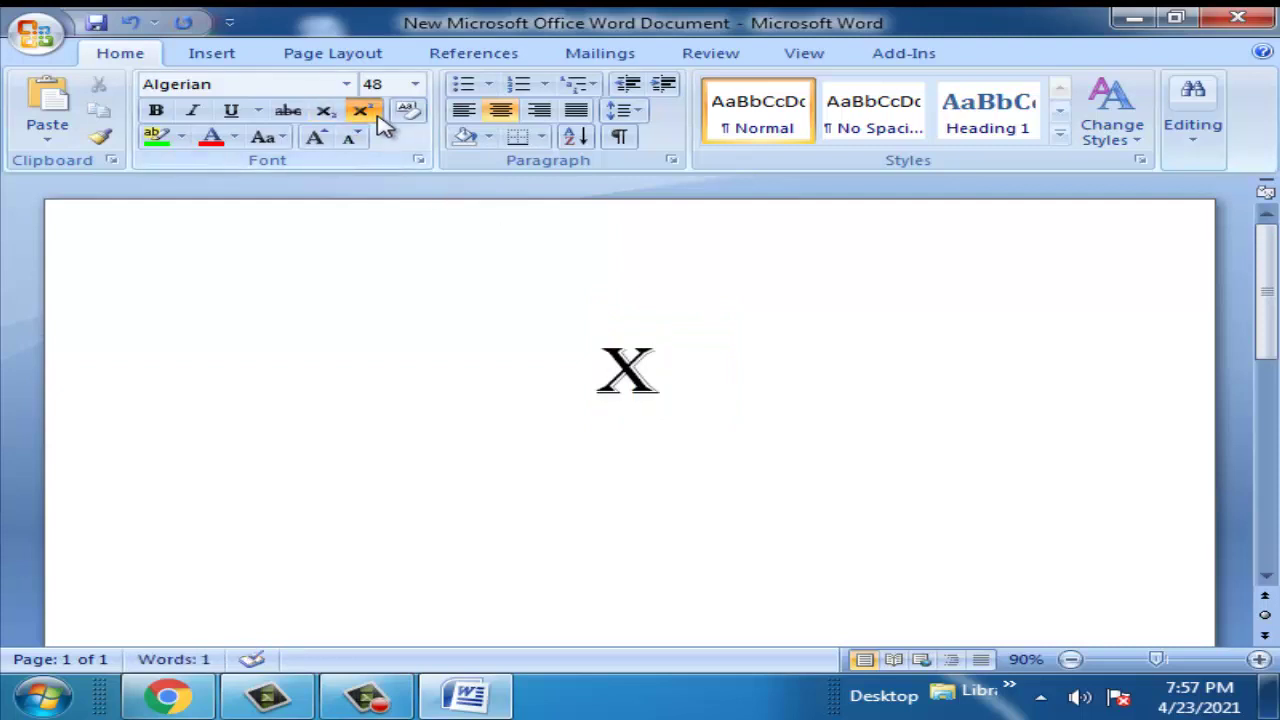
pyautogui.write('2')
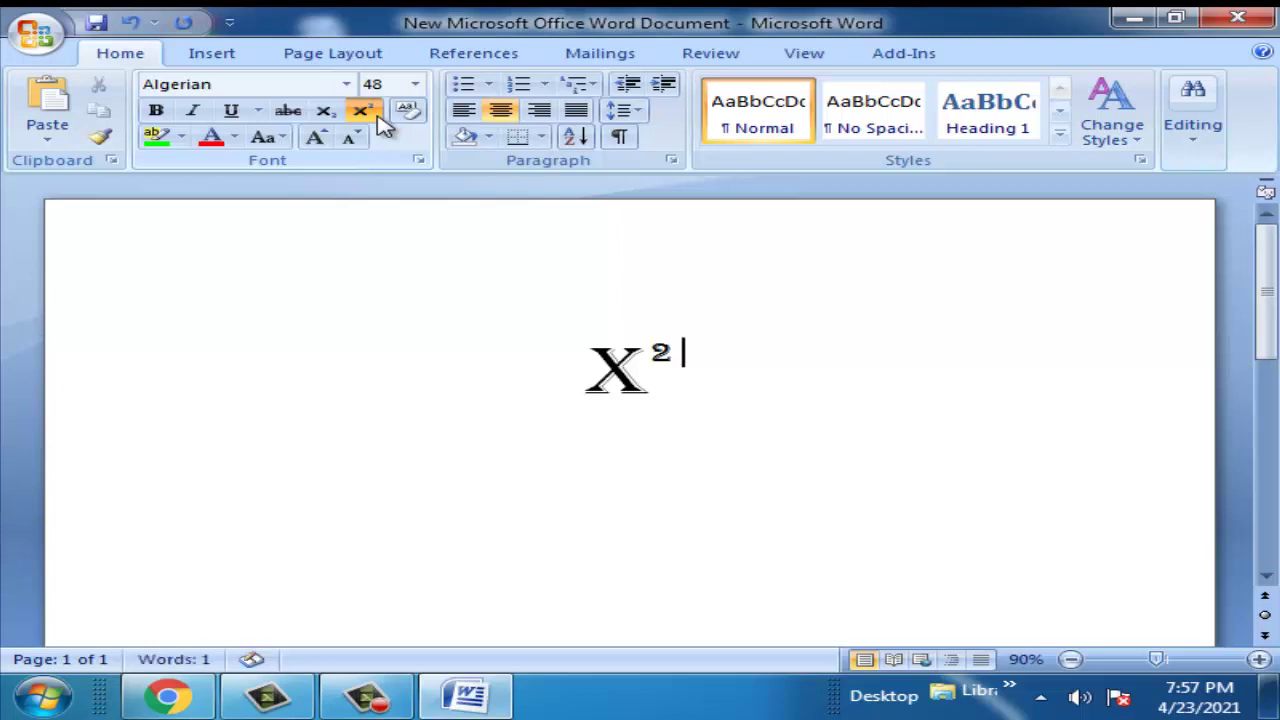
pyautogui.click(361, 112)
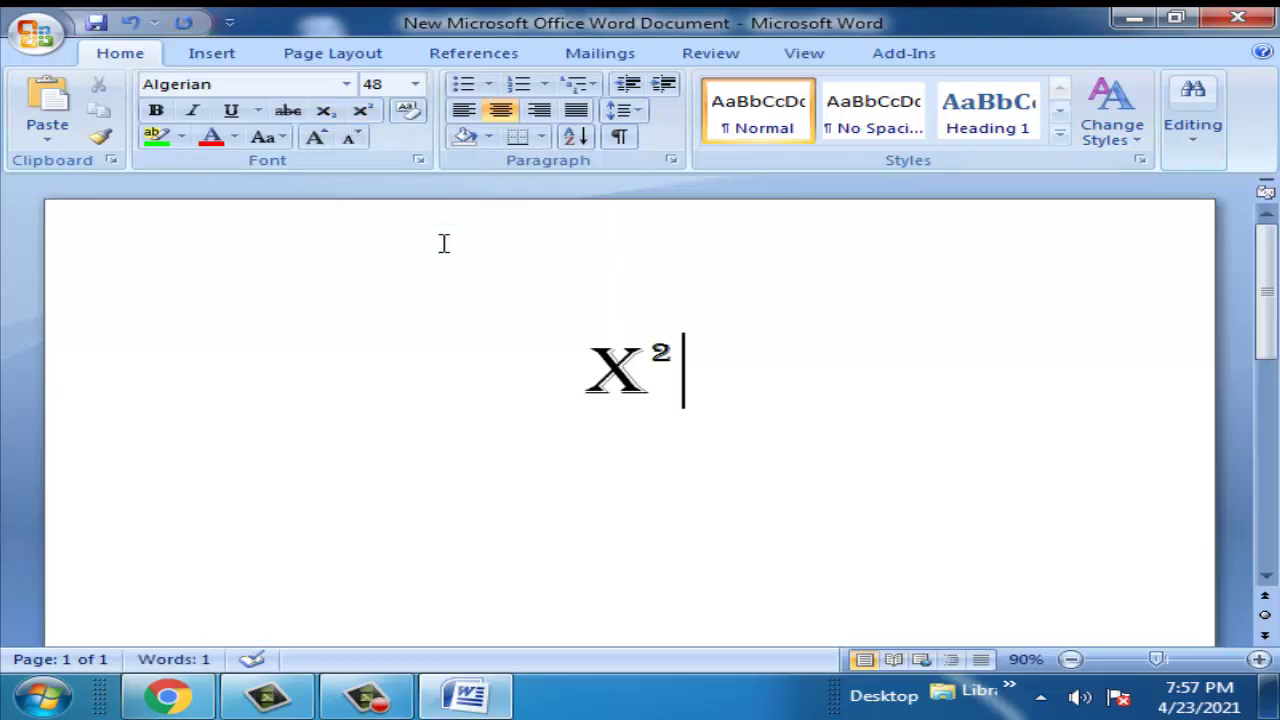
pyautogui.write(' O')
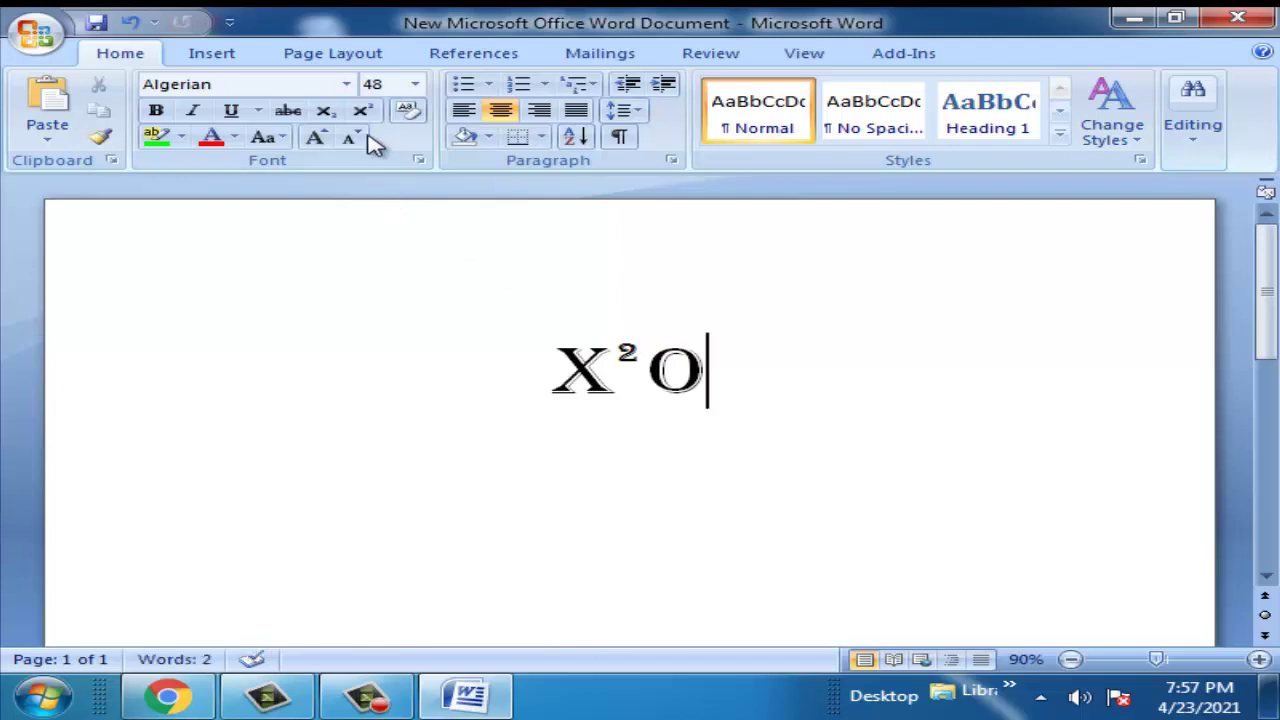
pyautogui.click(325, 111)
pyautogui.write('2')
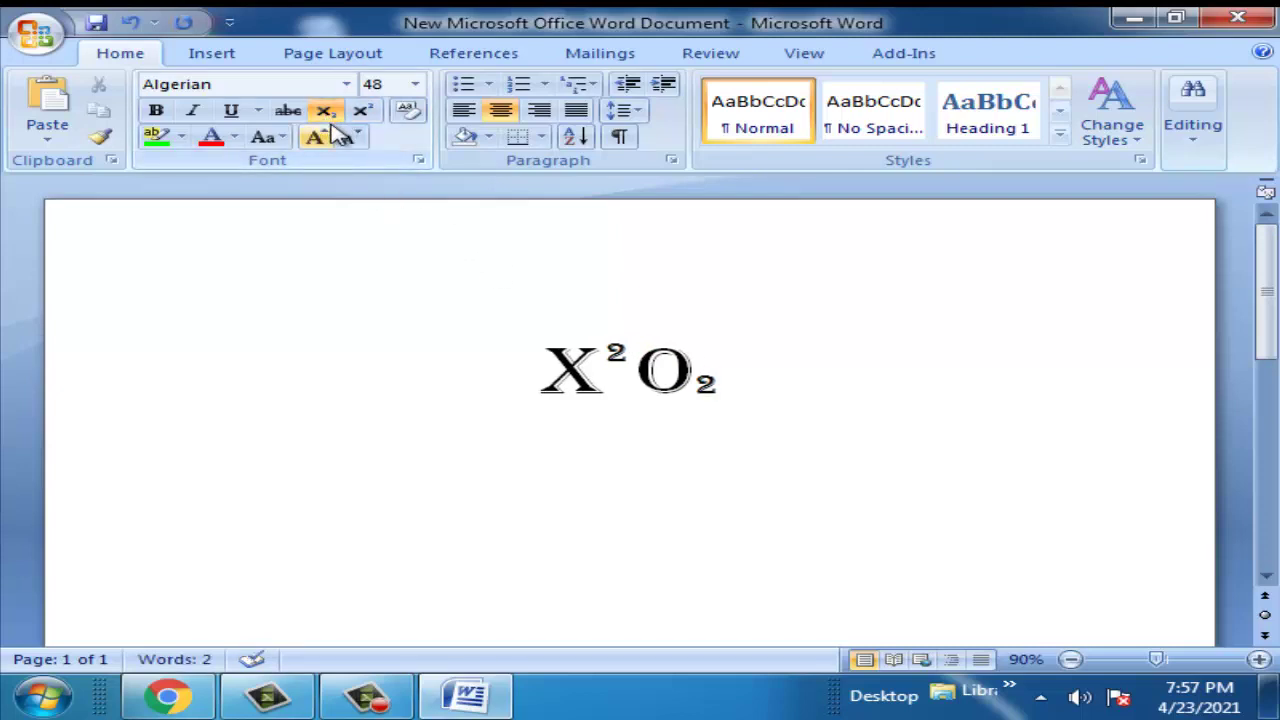
# Clear the formatting back to Calibri and grow the X² O₂ line to 120 pt.
pyautogui.click(410, 113)
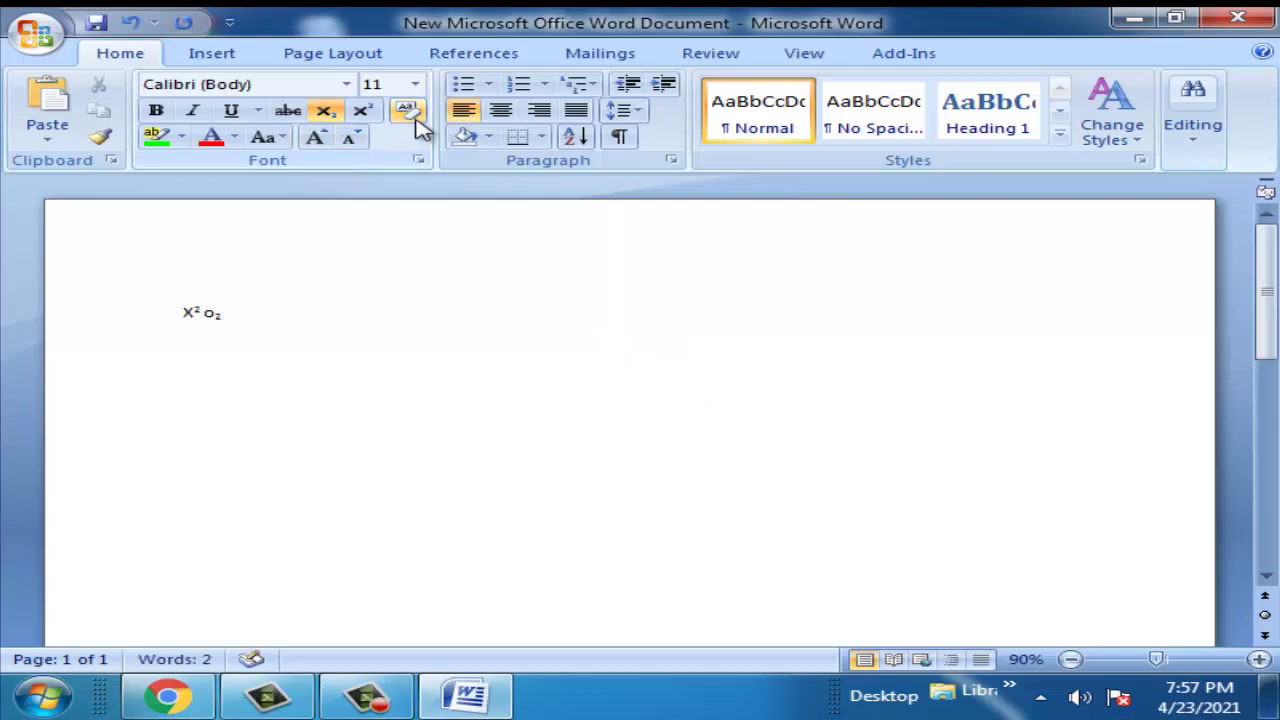
pyautogui.click(418, 118)
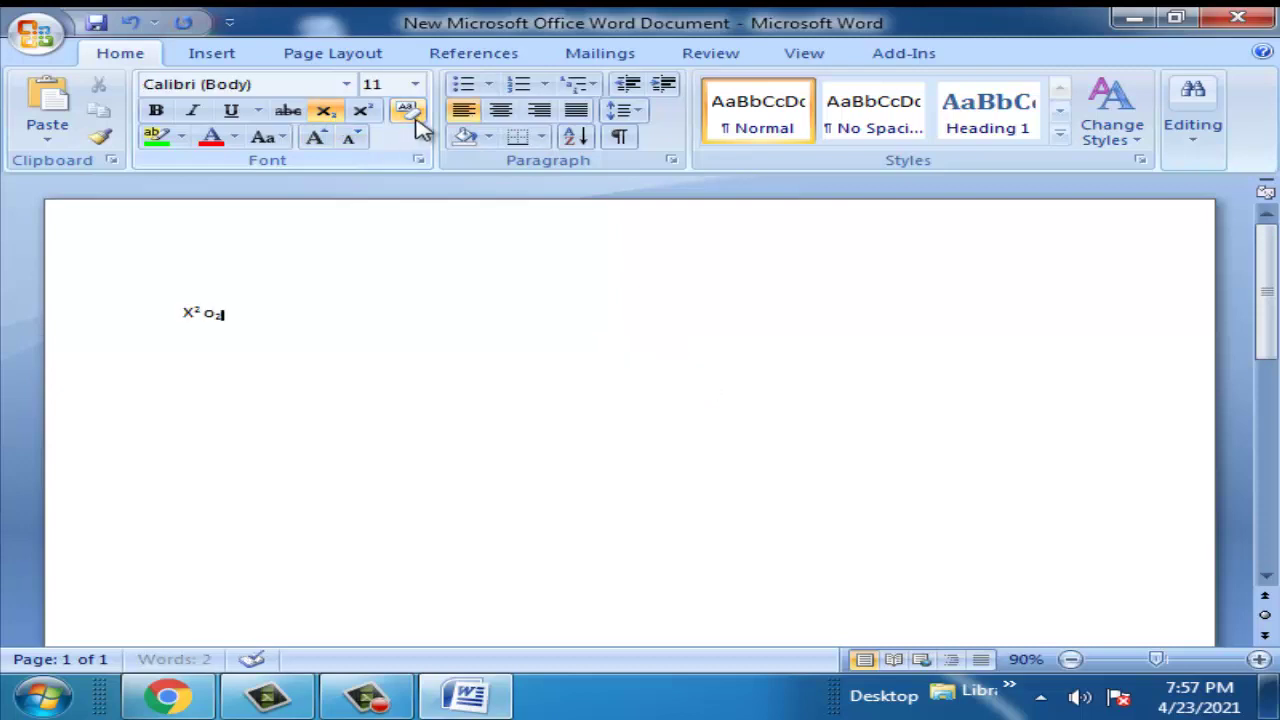
pyautogui.click(314, 137)
pyautogui.click(314, 137)
pyautogui.tripleClick(213, 314)
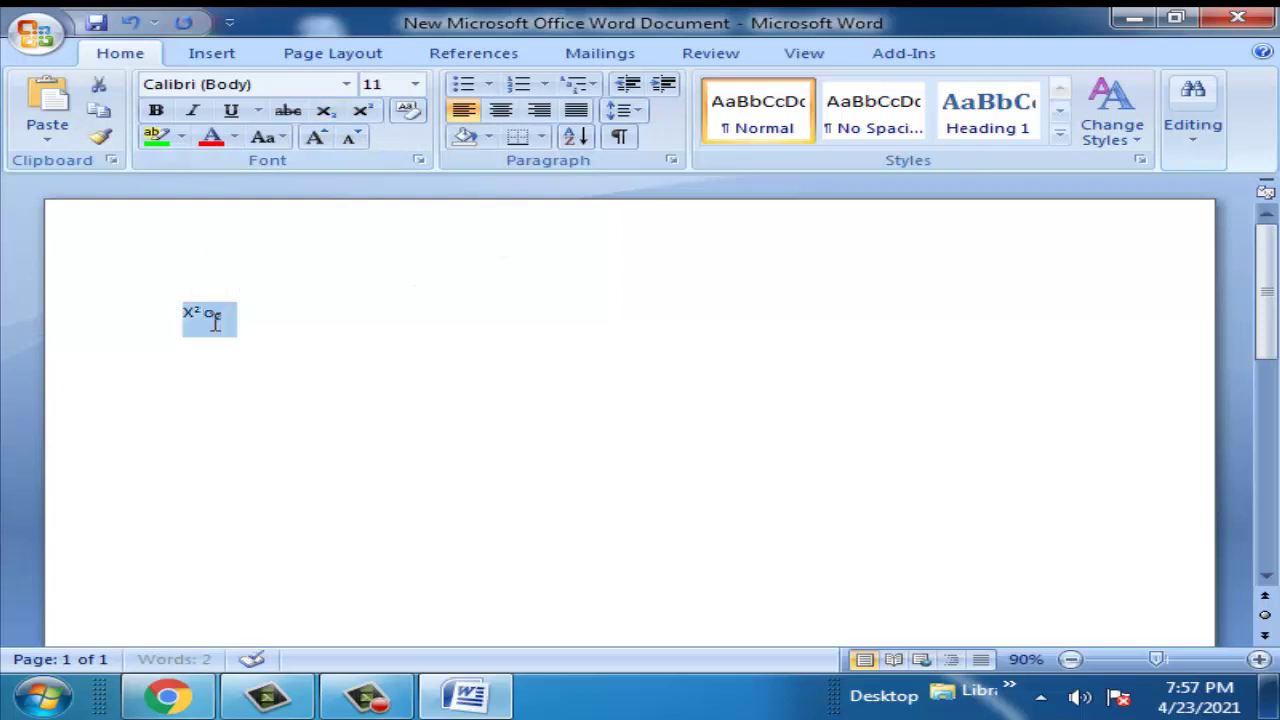
pyautogui.click(331, 145)
pyautogui.click(331, 145)
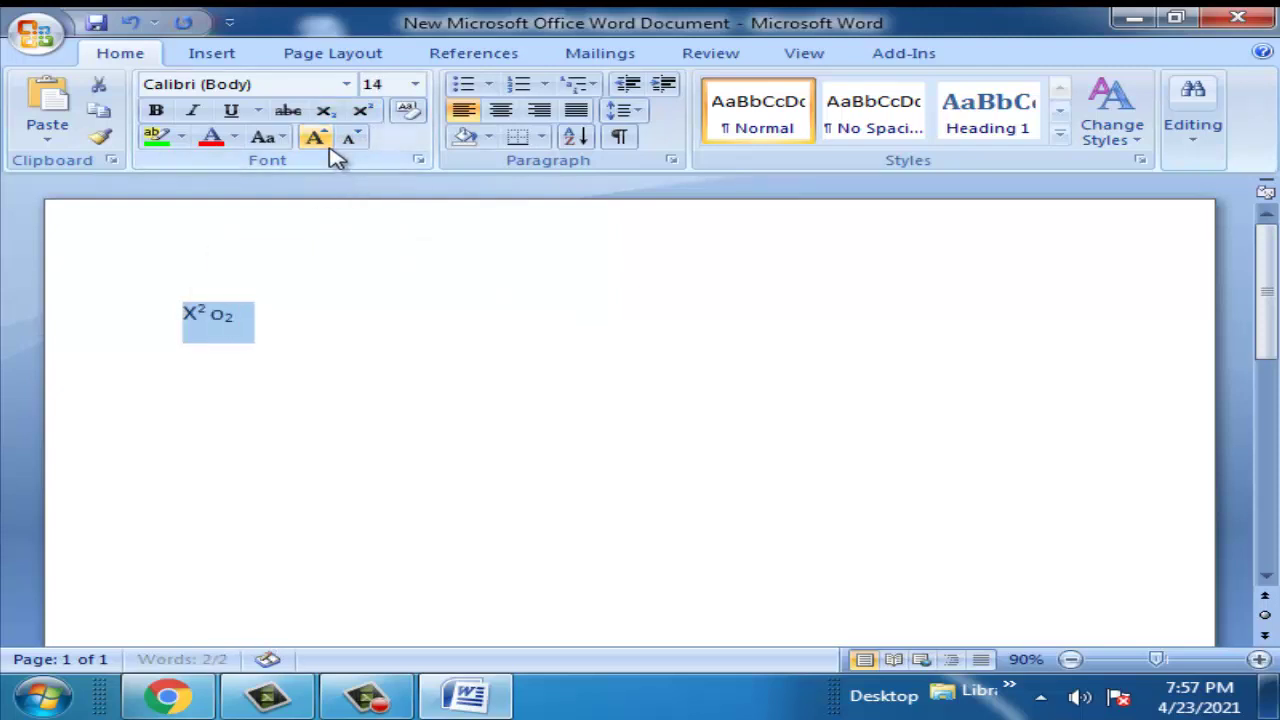
pyautogui.click(331, 145)
pyautogui.click(331, 145)
pyautogui.click(331, 145)
pyautogui.click(331, 145)
pyautogui.doubleClick(331, 145)
pyautogui.doubleClick(331, 145)
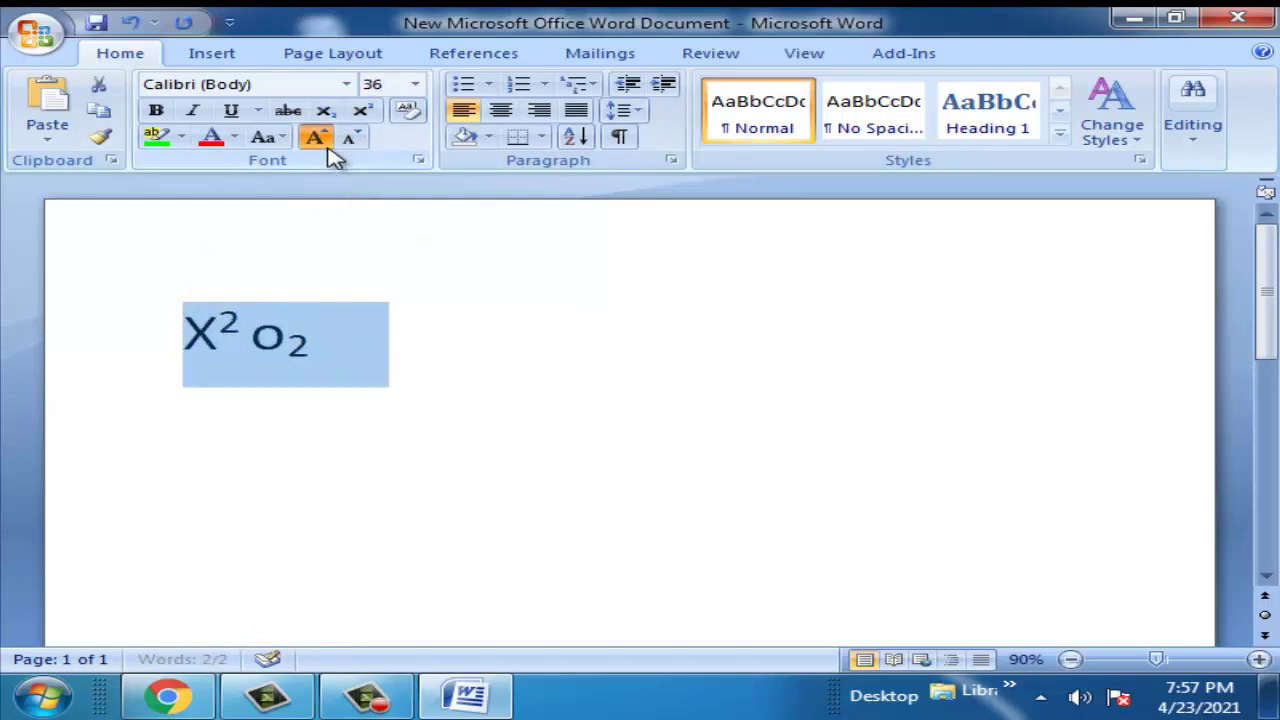
pyautogui.doubleClick(331, 145)
pyautogui.doubleClick(331, 145)
pyautogui.doubleClick(331, 145)
pyautogui.click(331, 145)
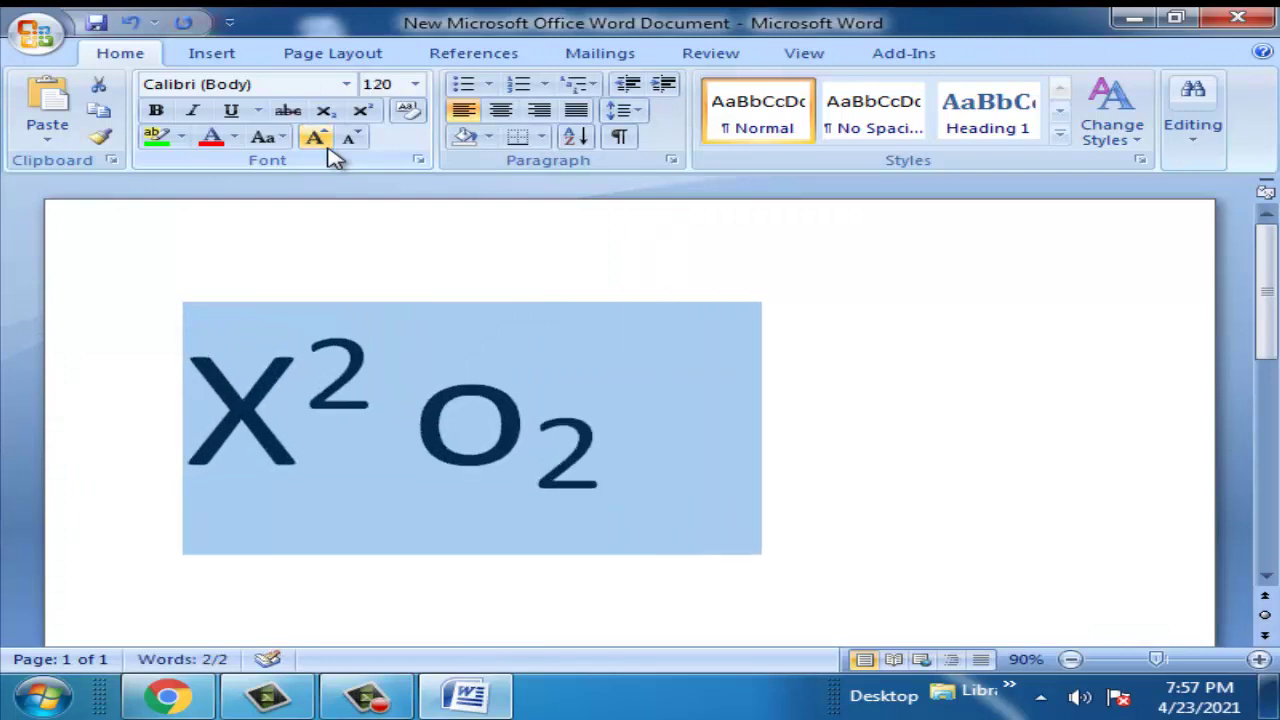
# Cut and paste back the X² O₂ text, insert a 2×4 table, then select all and delete.
pyautogui.click(99, 92)
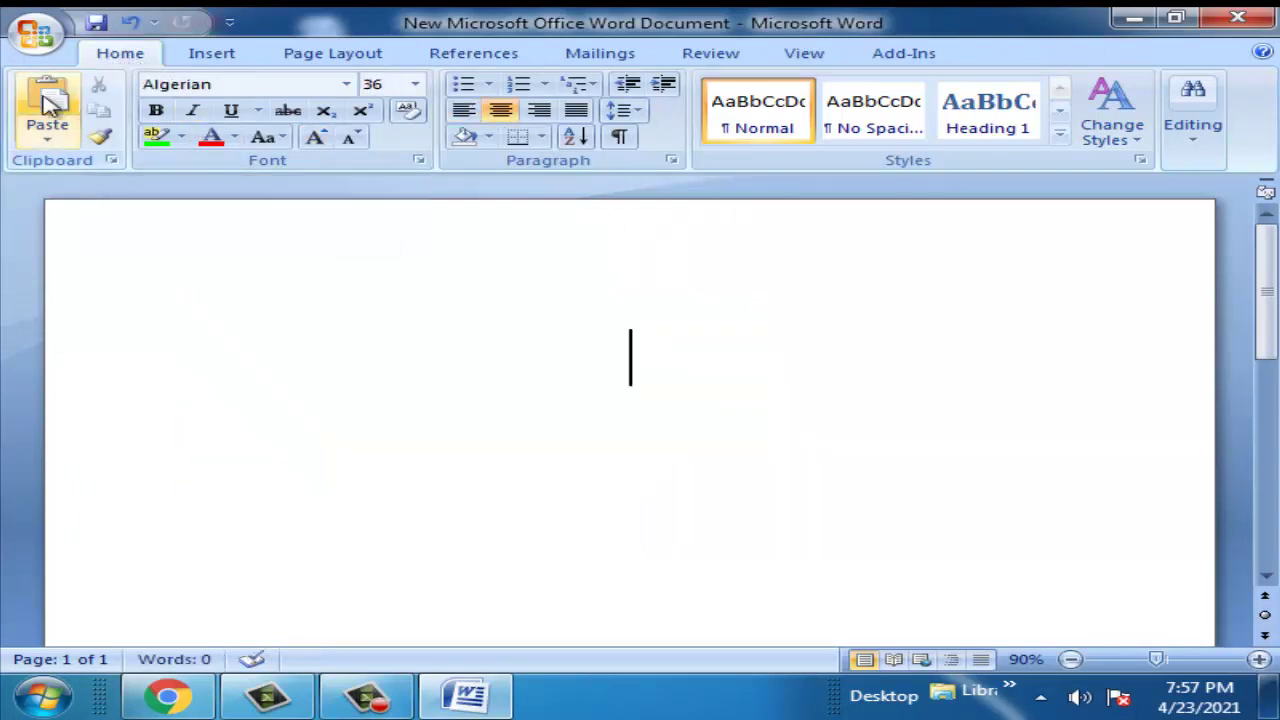
pyautogui.click(50, 103)
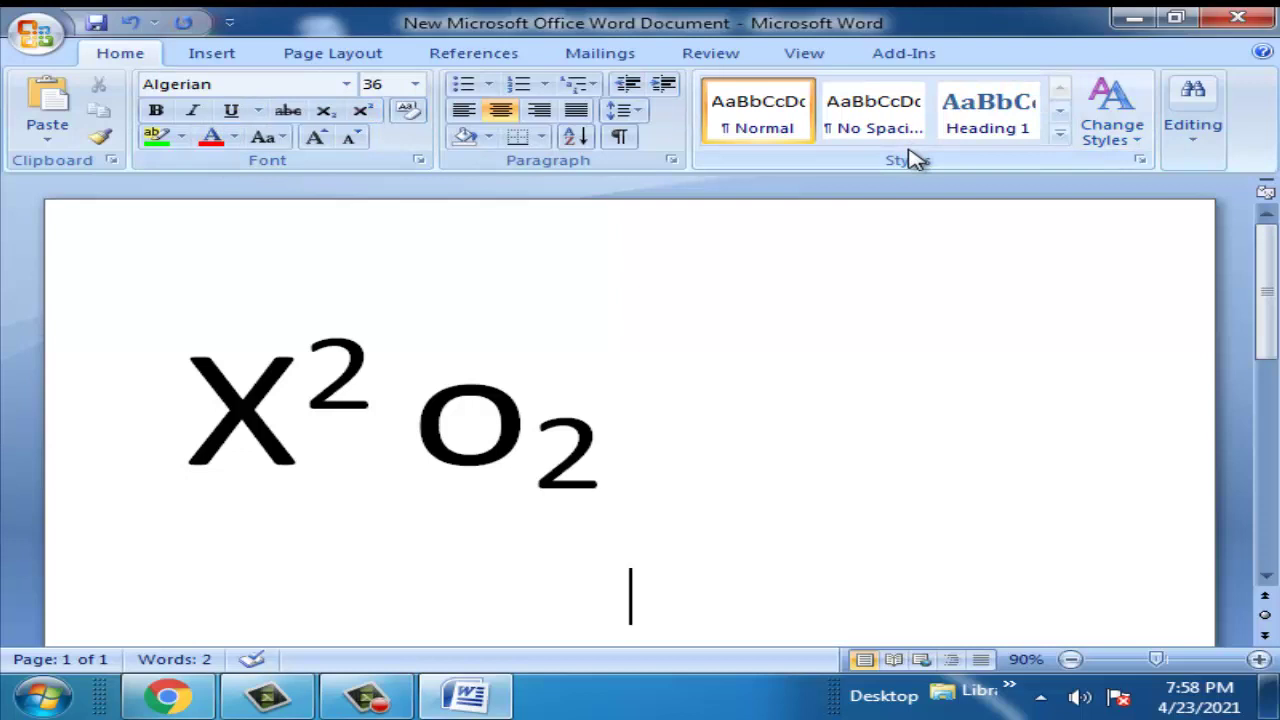
pyautogui.click(212, 56)
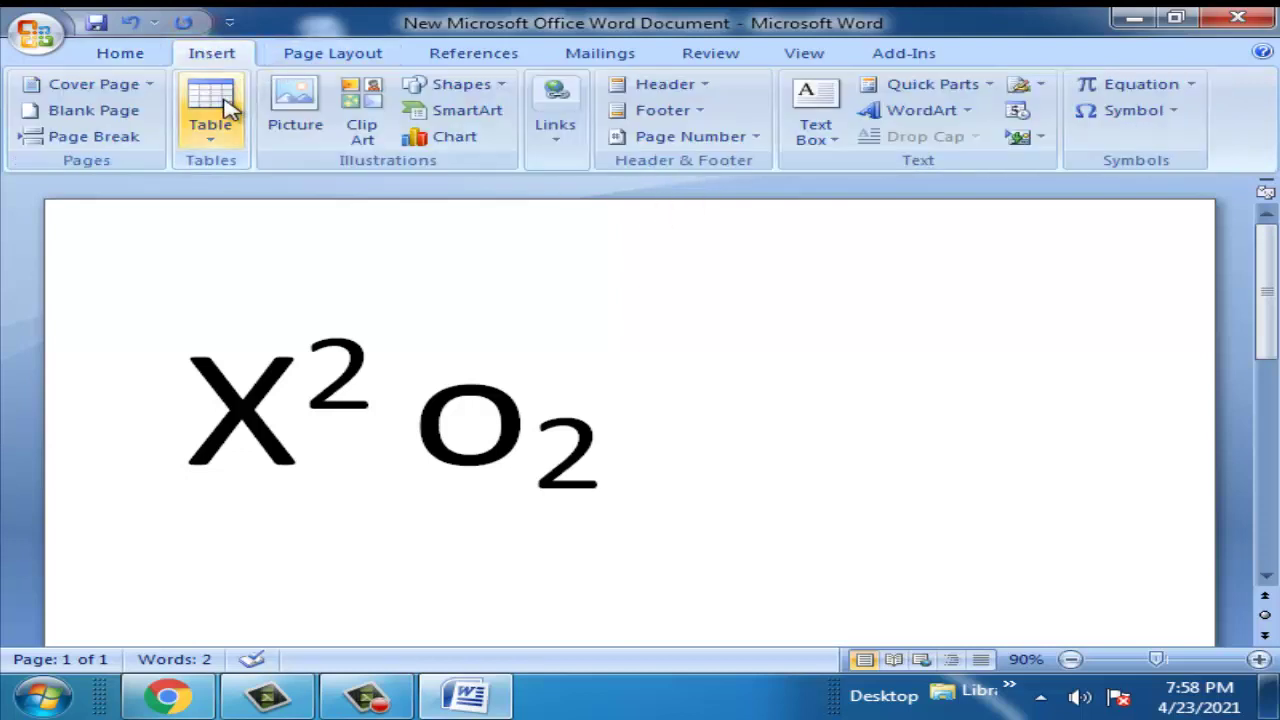
pyautogui.click(210, 106)
pyautogui.click(244, 257)
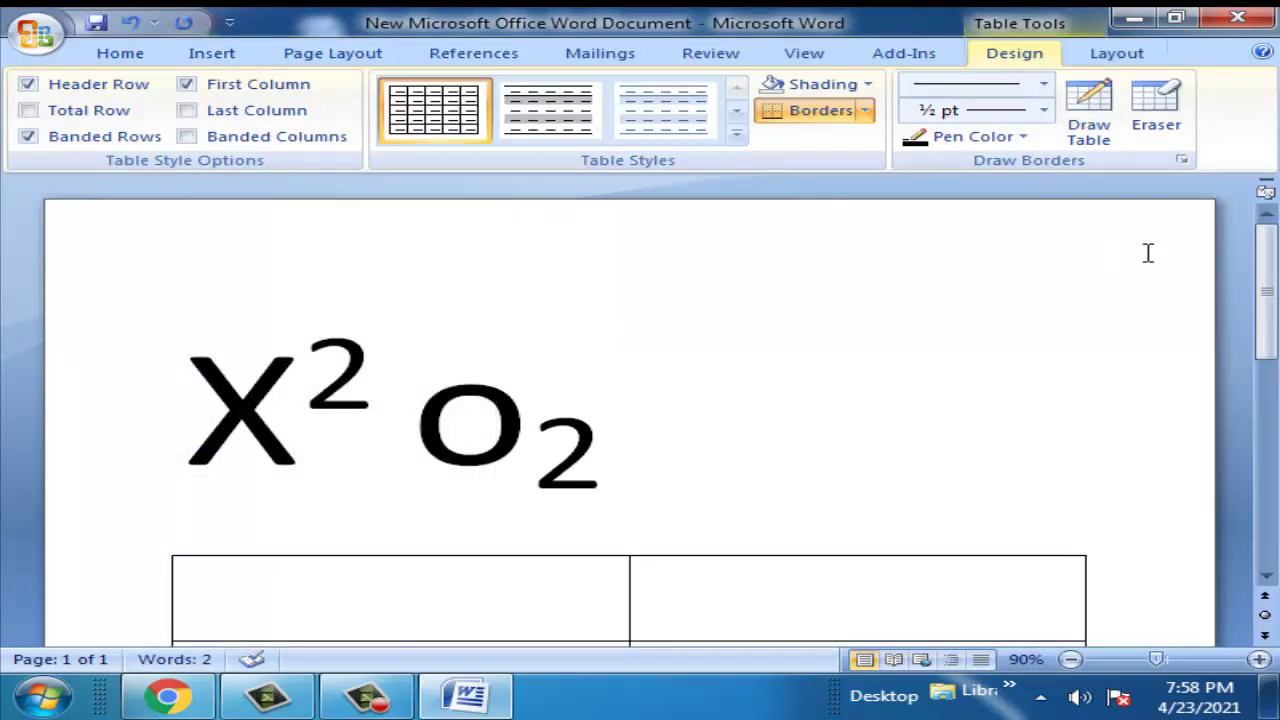
pyautogui.hotkey('ctrl', 'a')
pyautogui.press('Delete')
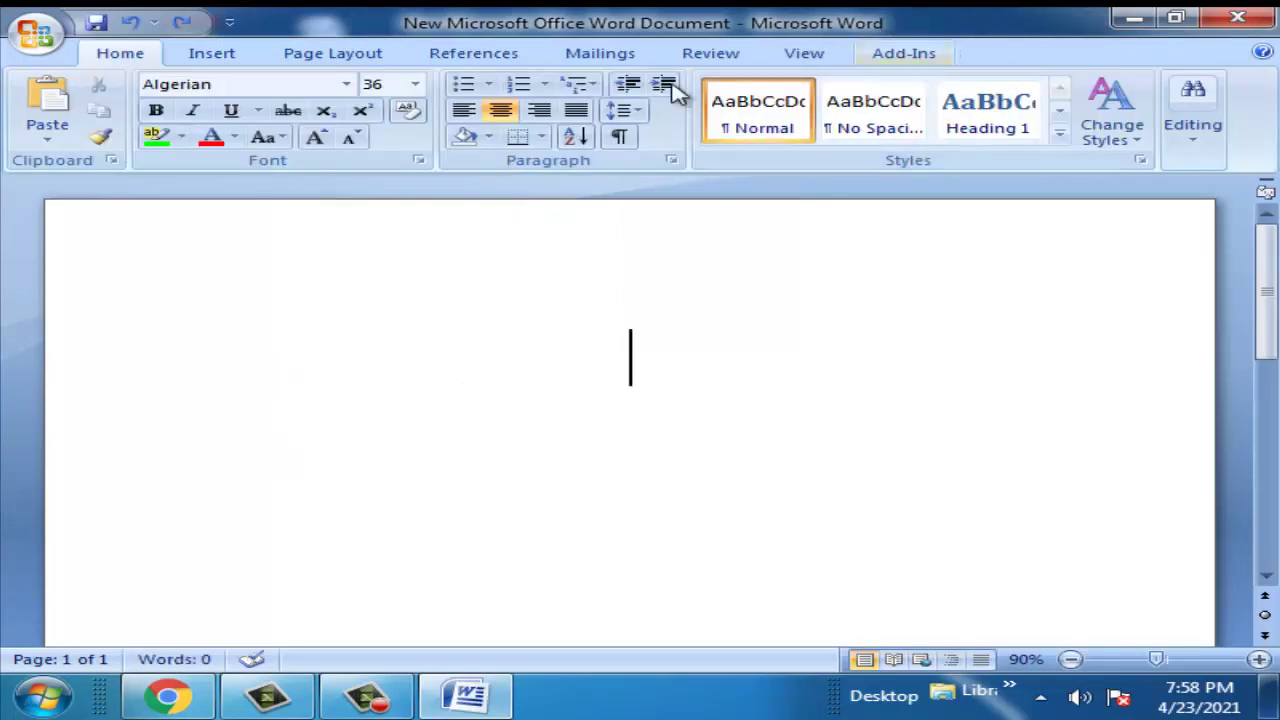
# Switch the page to landscape and back to portrait, then bring up the Insert Table size grid.
pyautogui.click(308, 56)
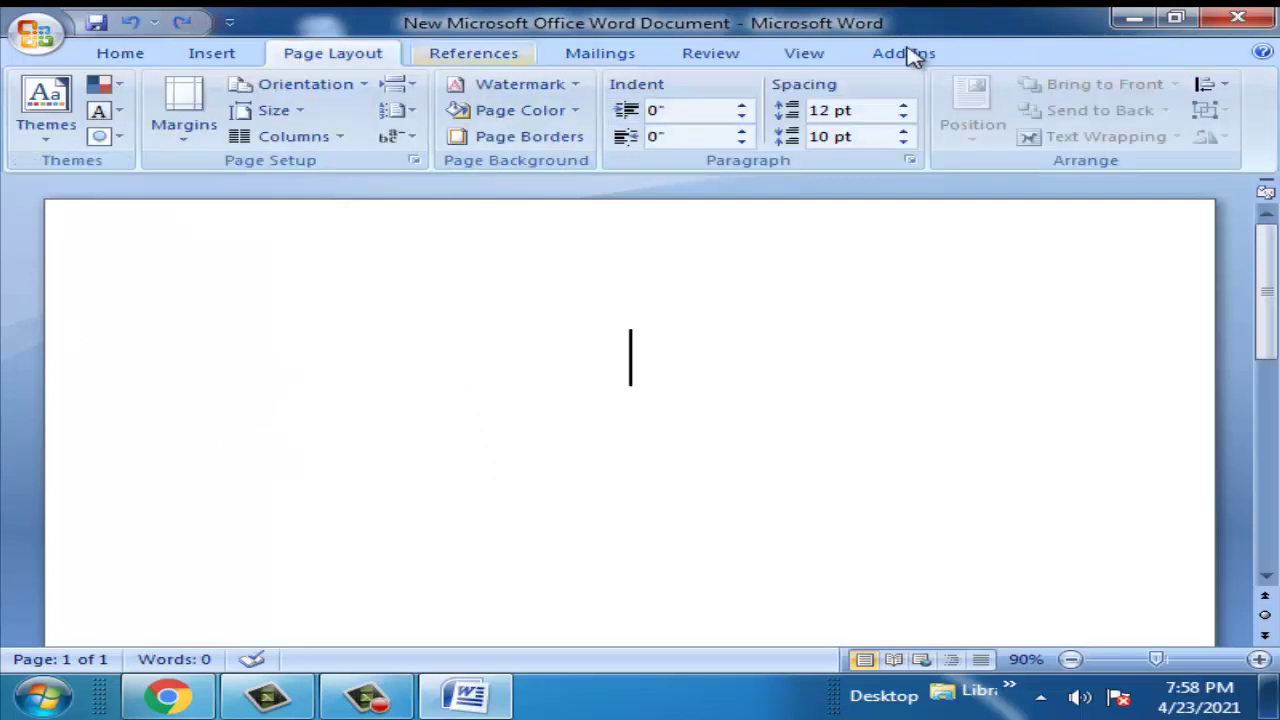
pyautogui.click(330, 85)
pyautogui.click(340, 190)
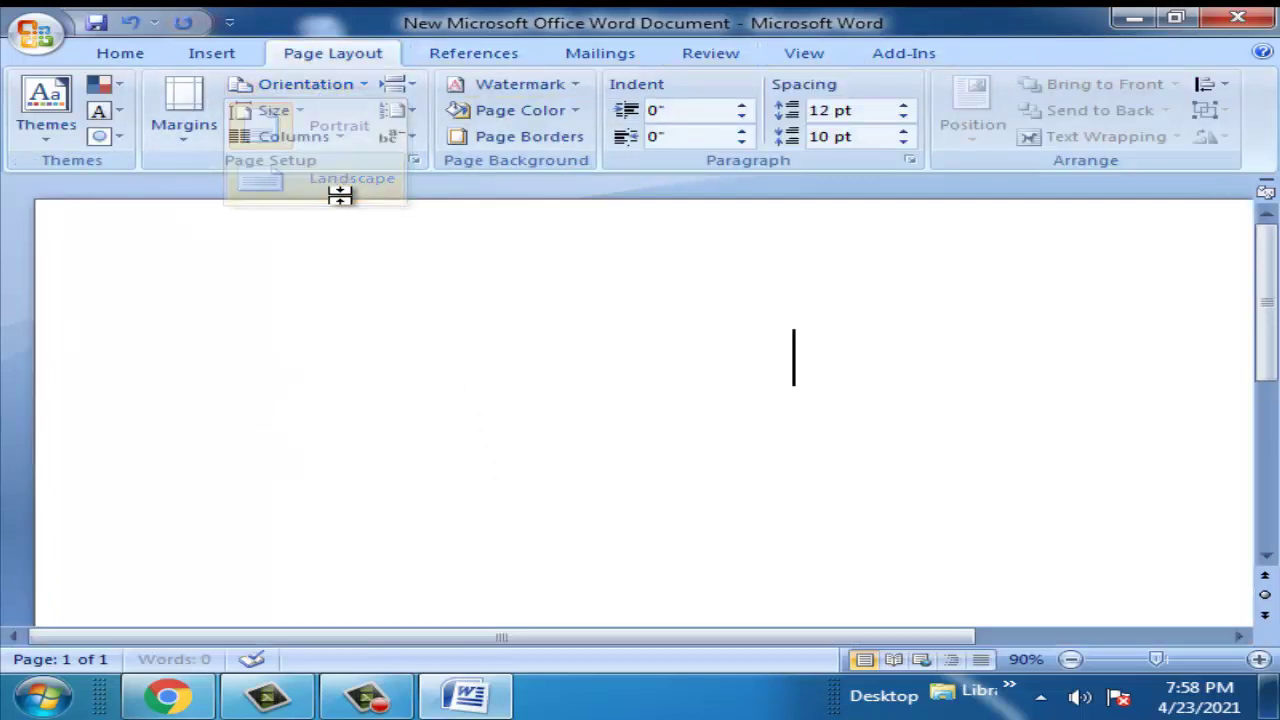
pyautogui.click(262, 86)
pyautogui.click(285, 135)
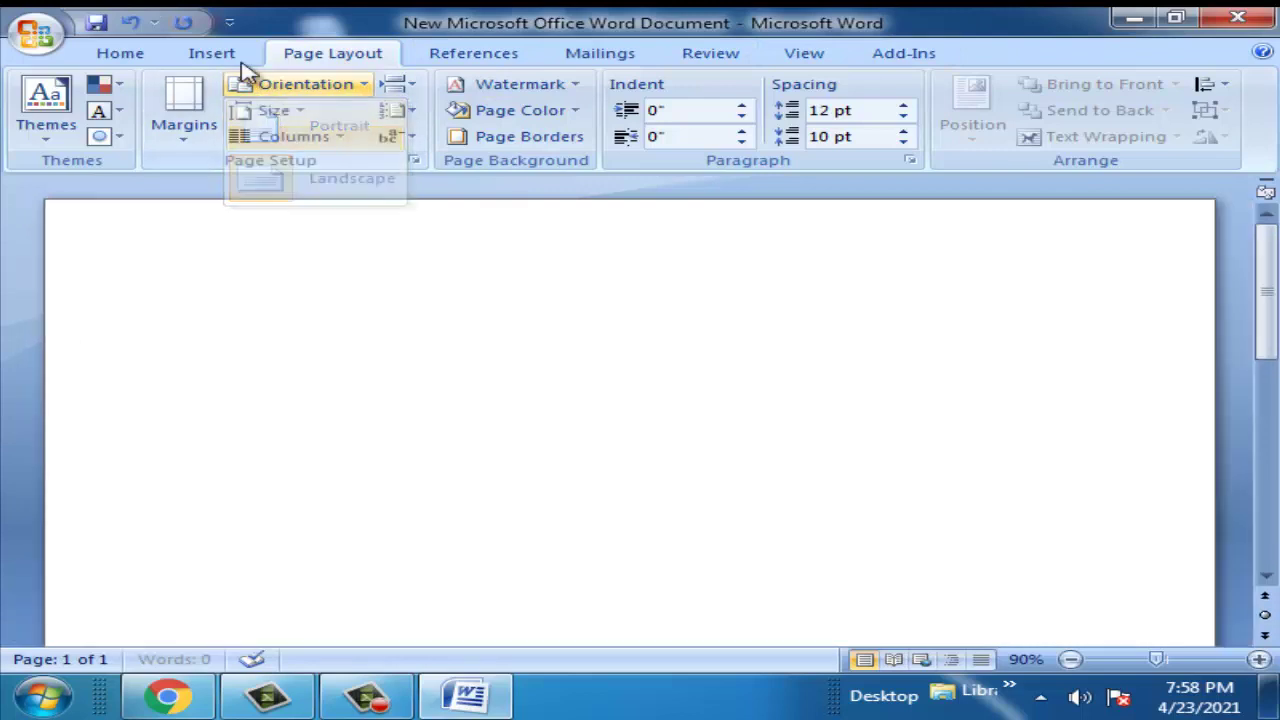
pyautogui.click(205, 53)
pyautogui.click(212, 105)
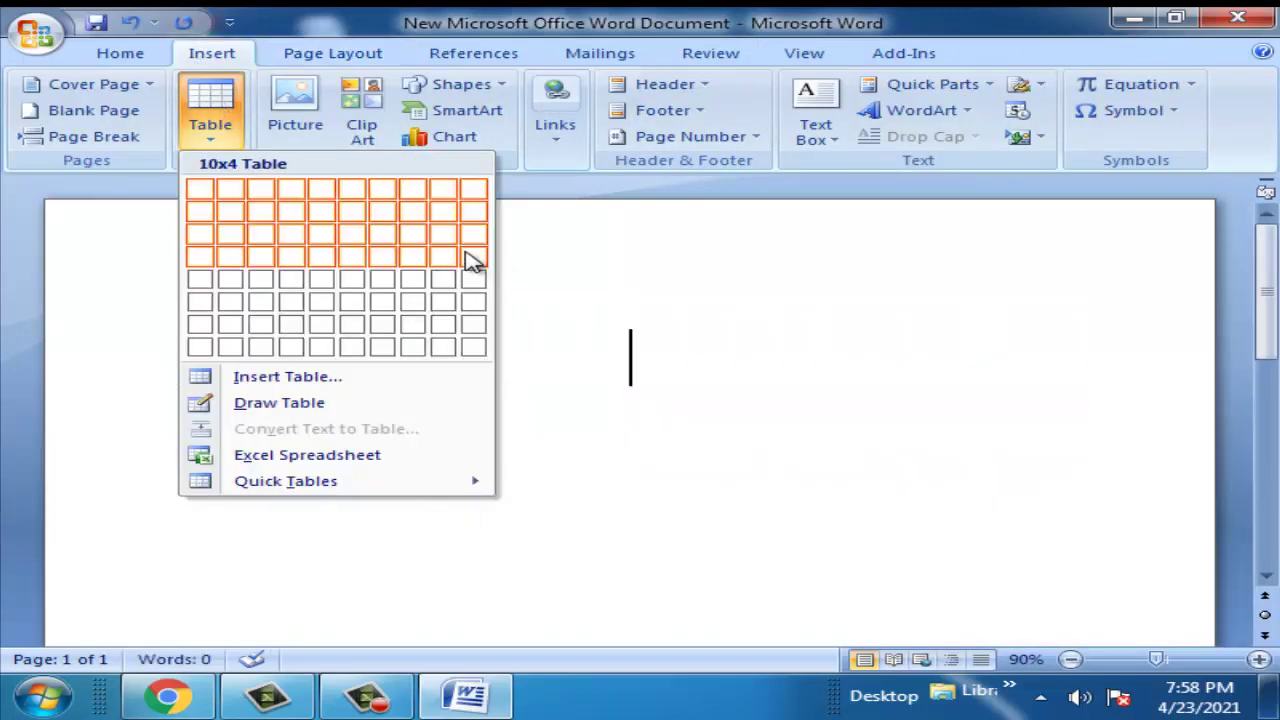
# Insert a 10-column by 4-row table and browse the Mailings, Review and View tabs.
pyautogui.click(474, 305)
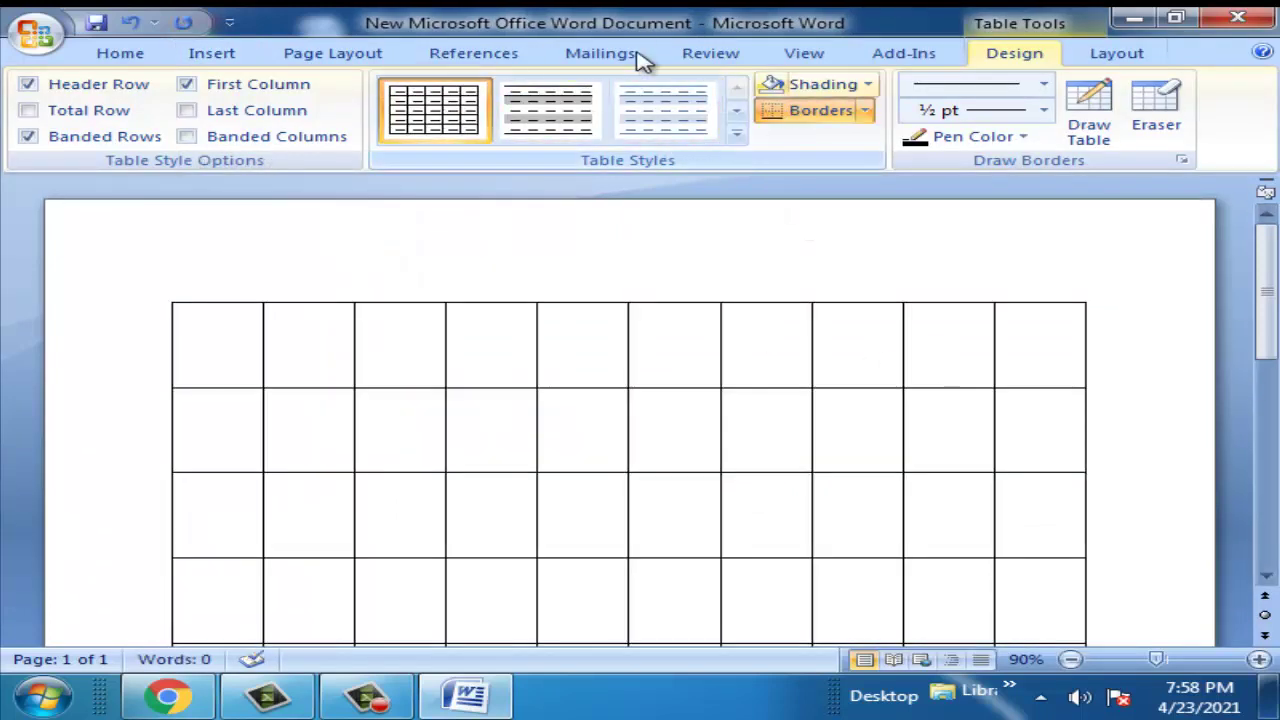
pyautogui.click(598, 55)
pyautogui.click(705, 55)
pyautogui.click(808, 55)
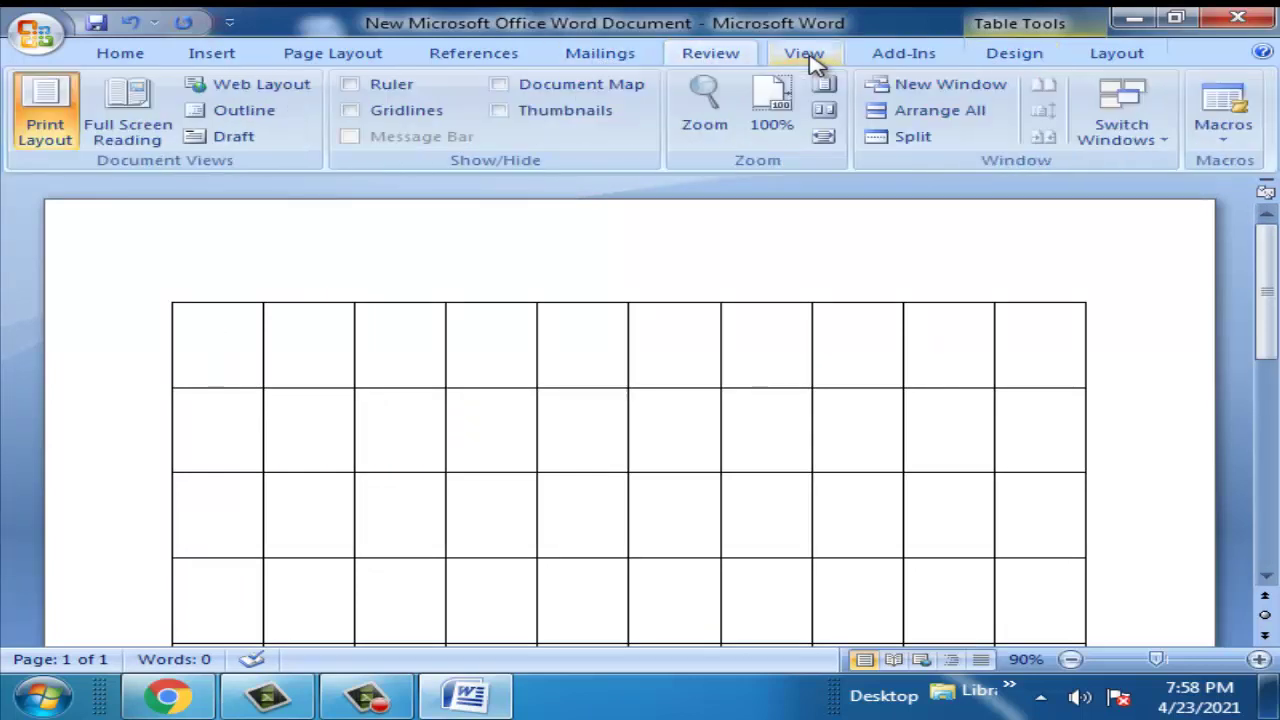
# Shade the table's first cell black using Home-tab Shading.
pyautogui.click(118, 57)
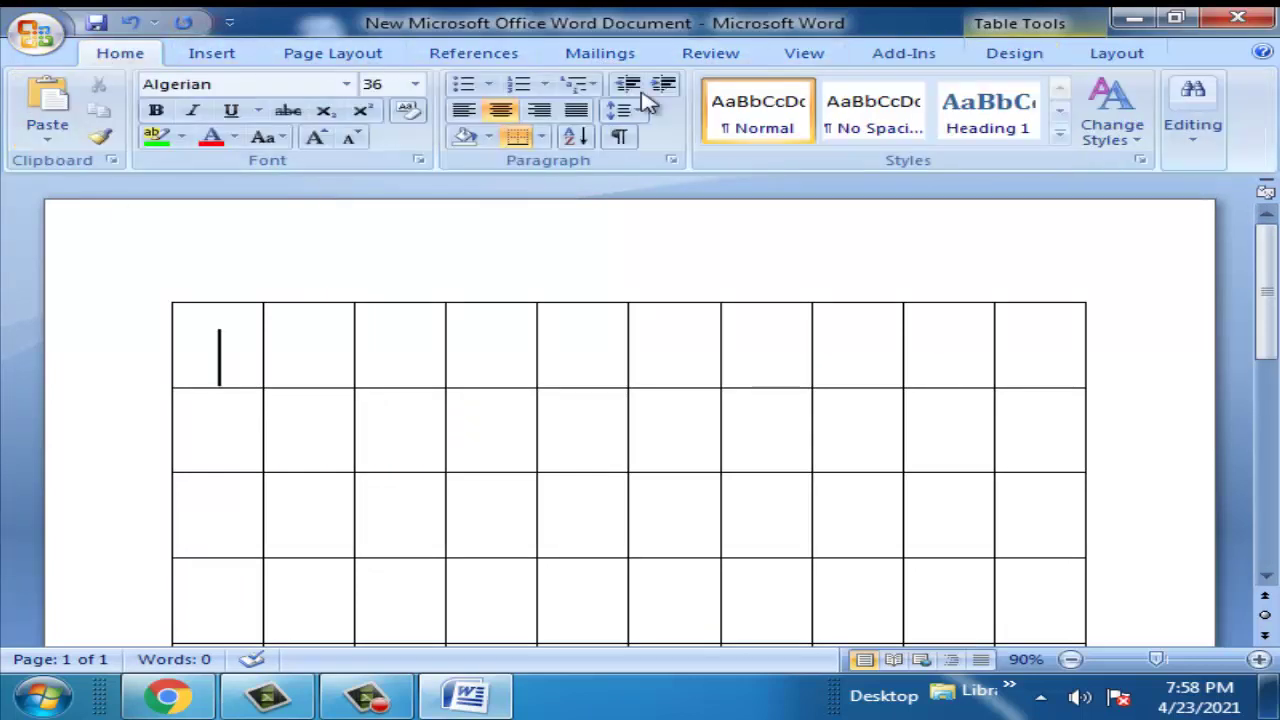
pyautogui.click(490, 137)
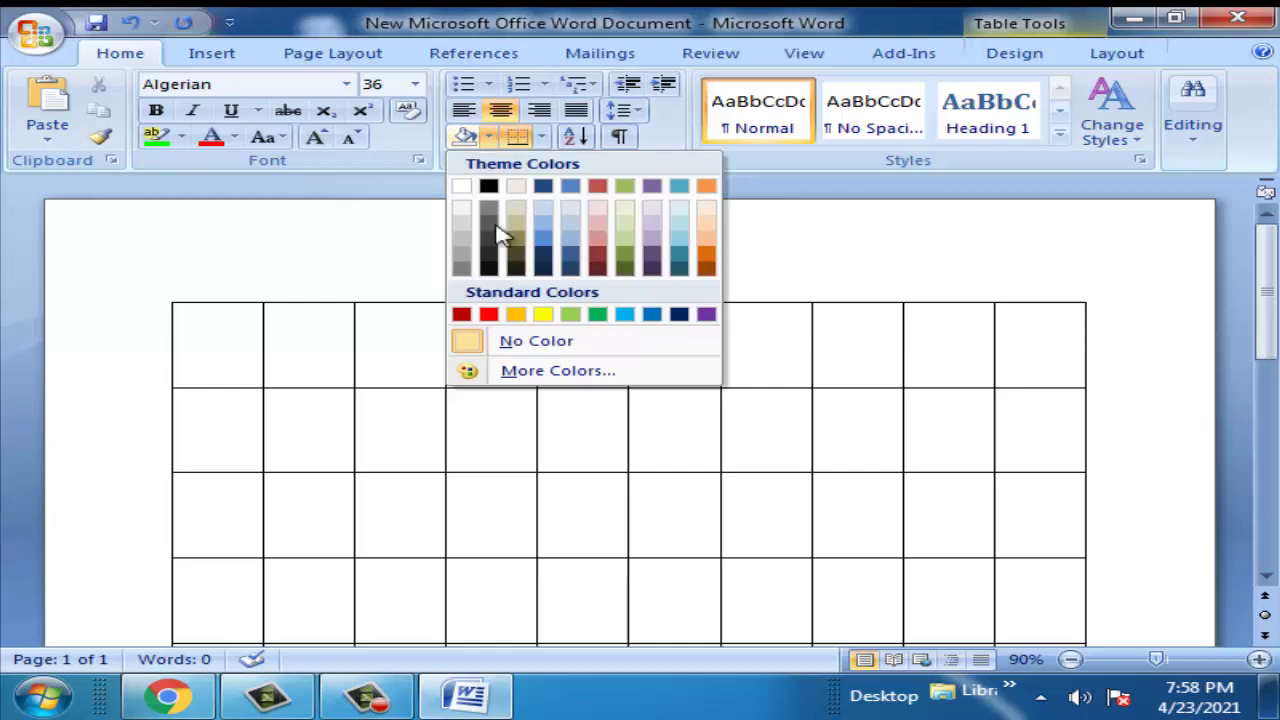
pyautogui.click(518, 276)
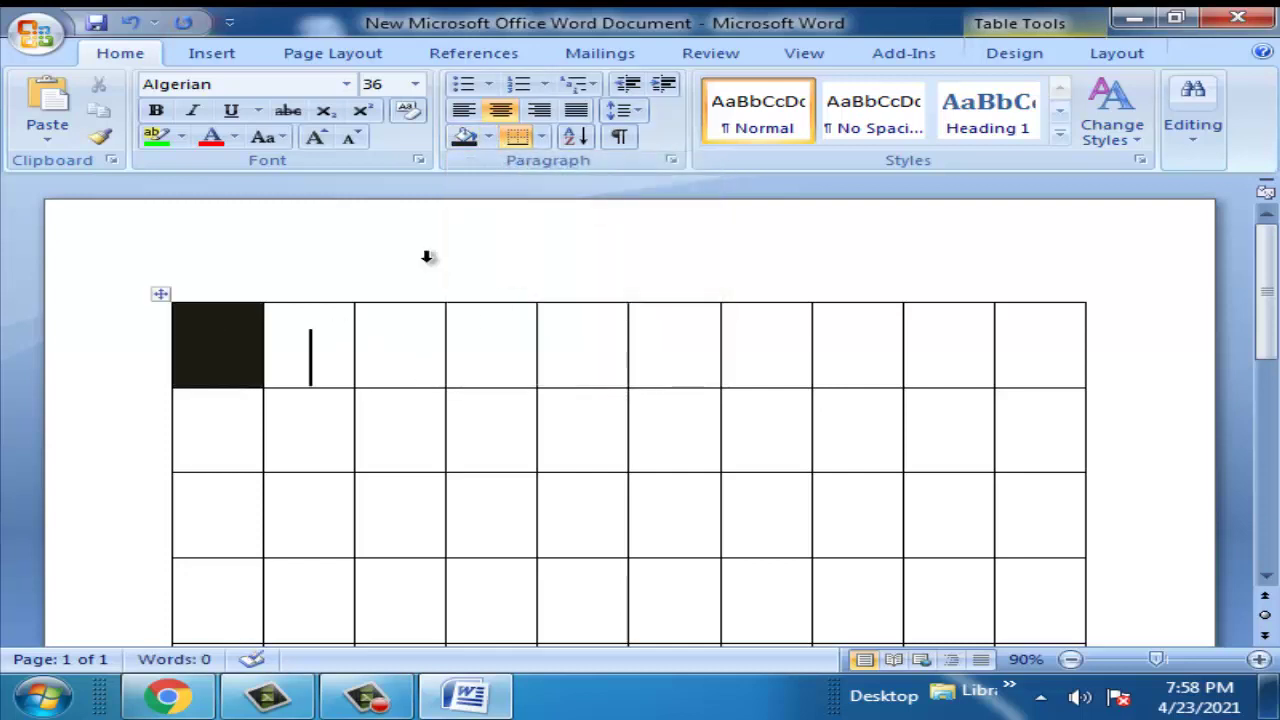